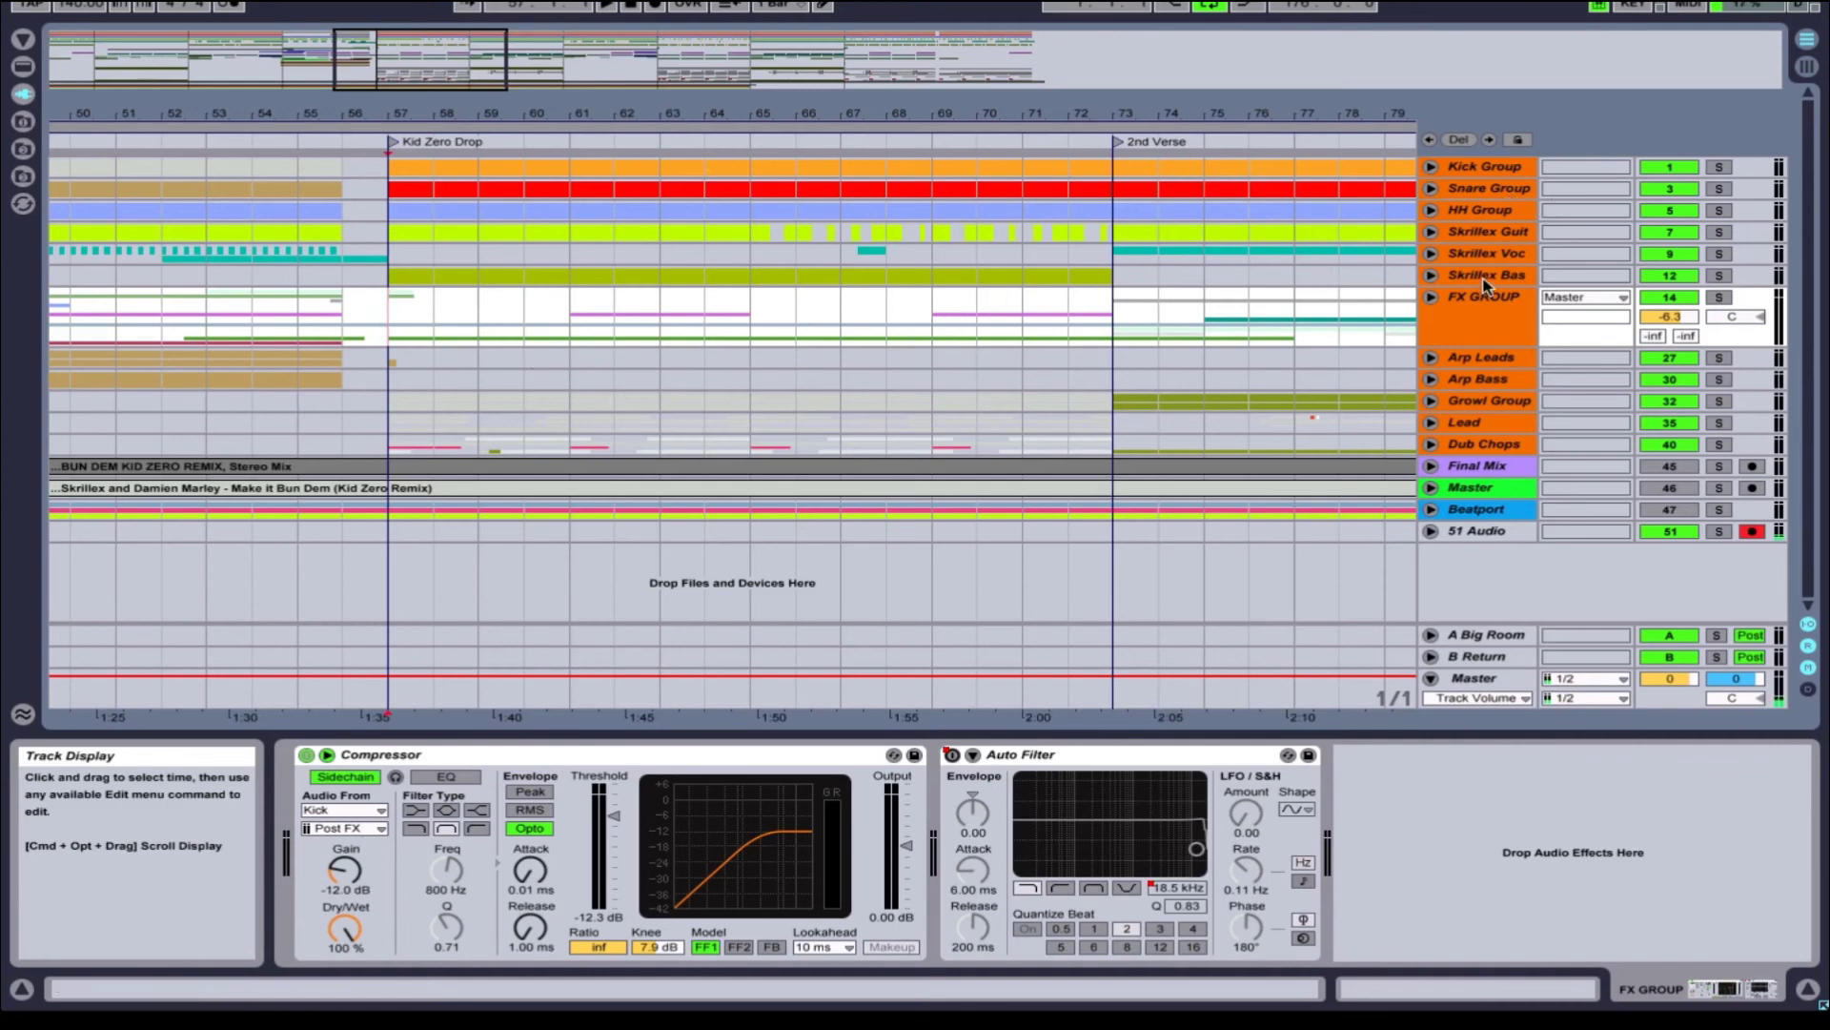
Step: Select the Final Mix, Master, Kick Group and Dub Chops tracks one after another to view their devices
click(1479, 472)
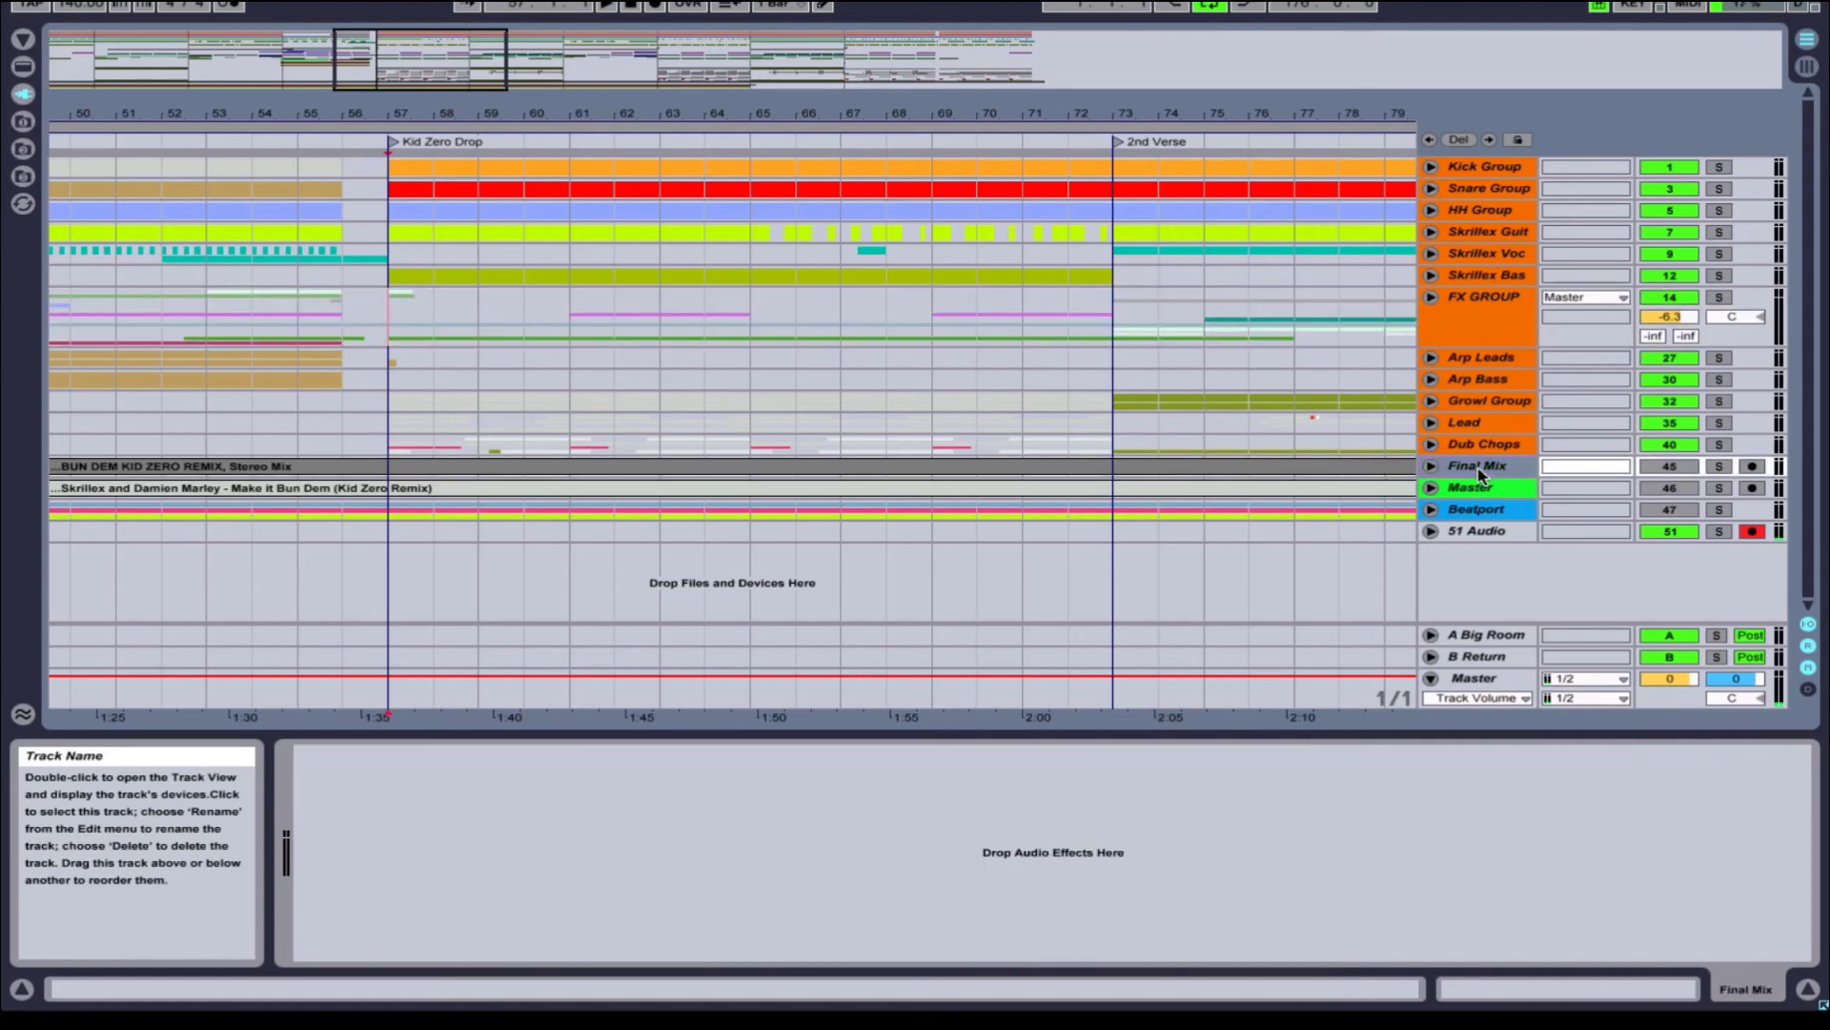
click(1478, 489)
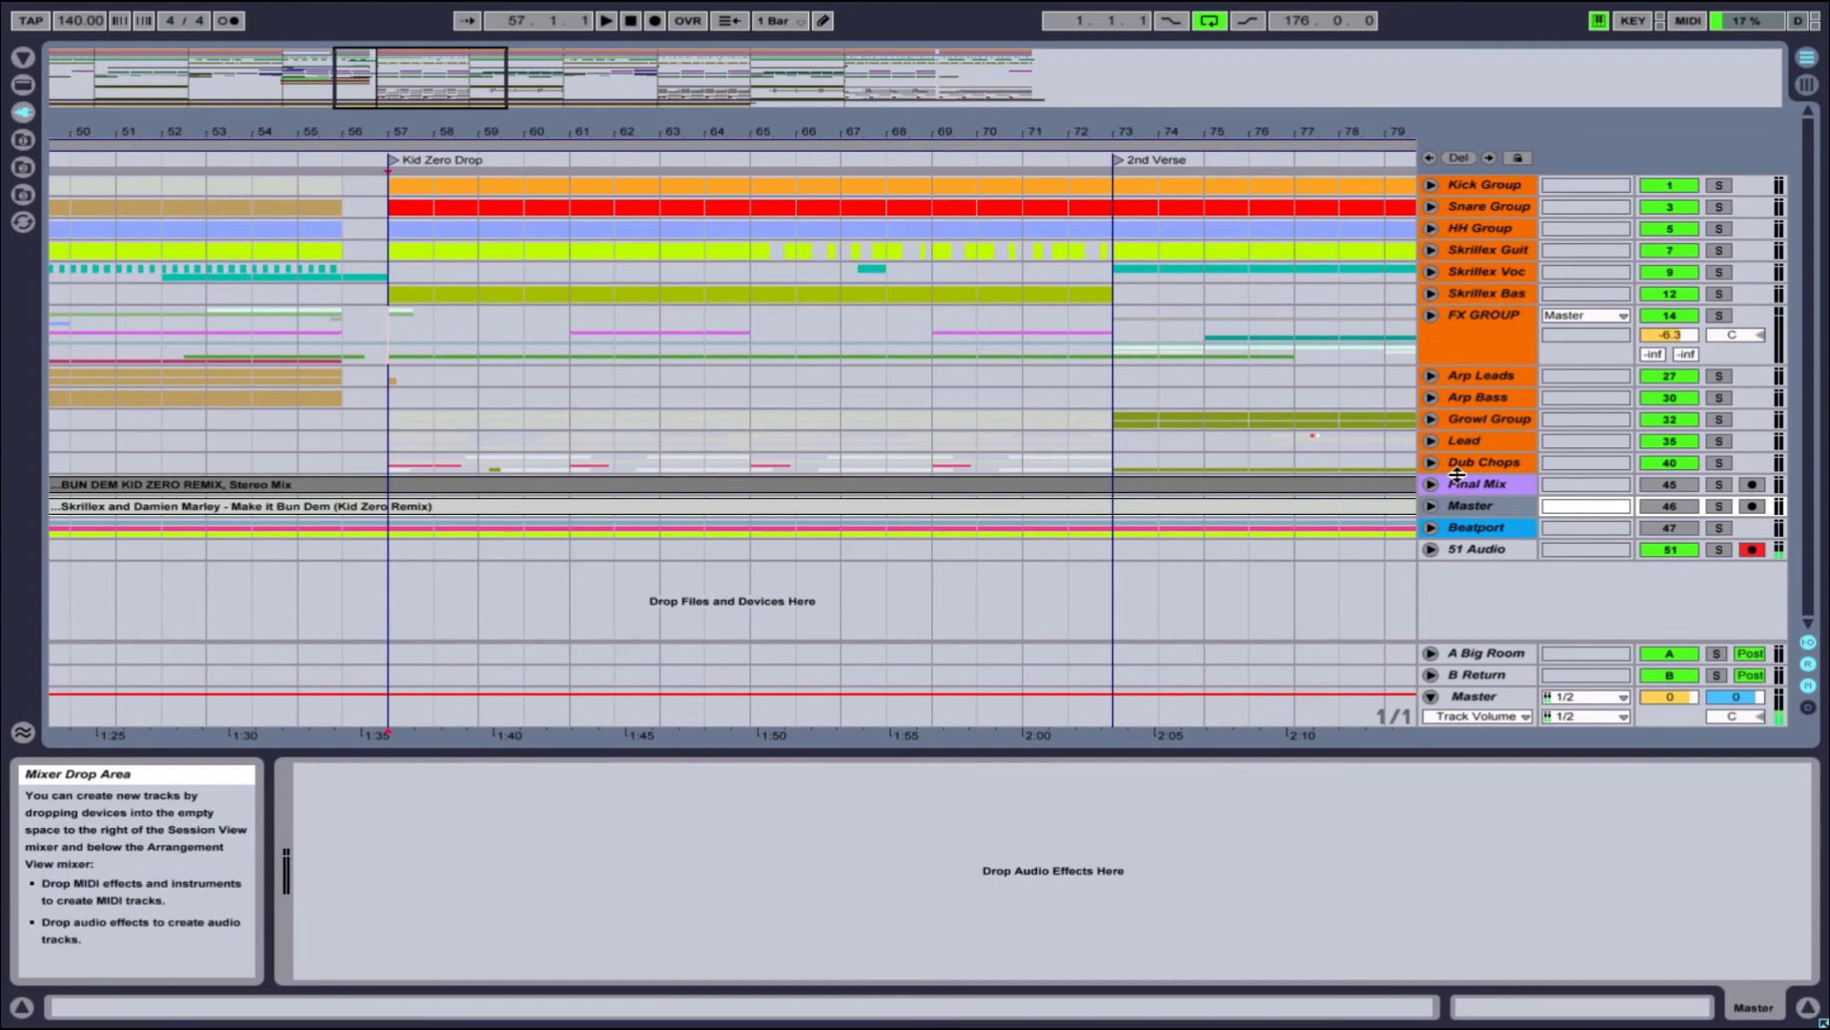
click(1473, 185)
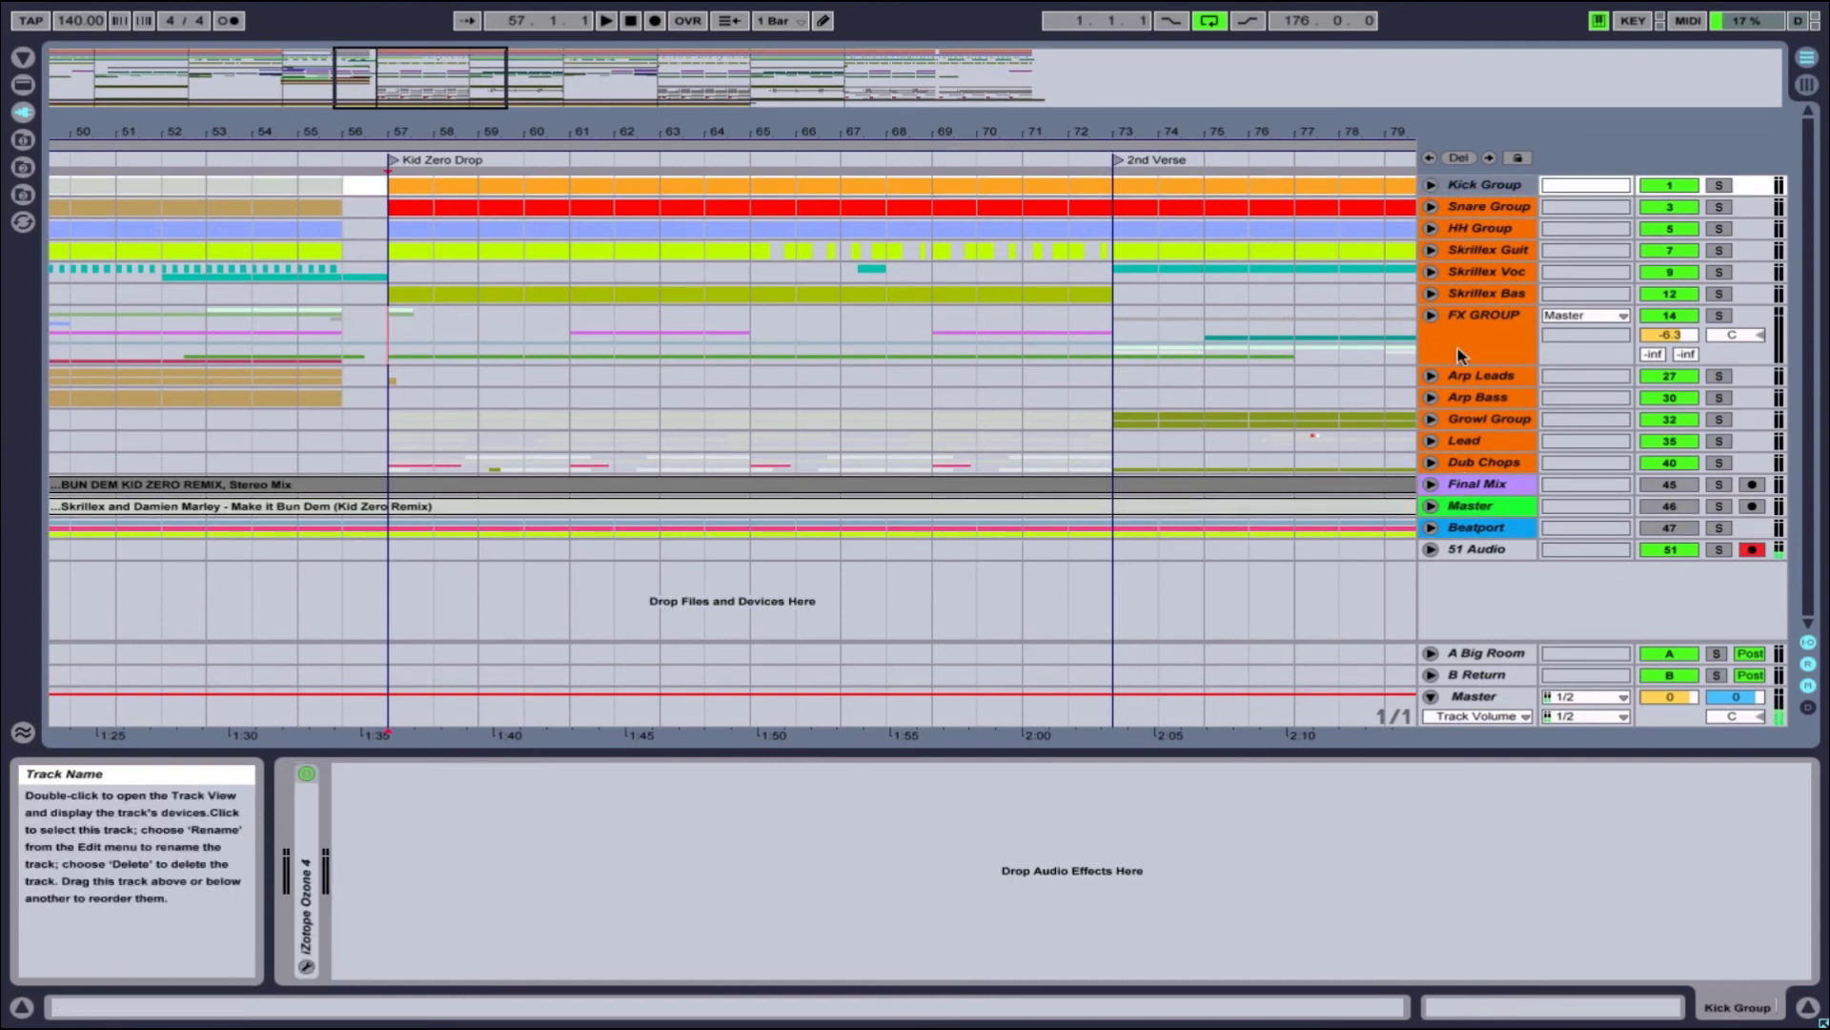
click(1468, 465)
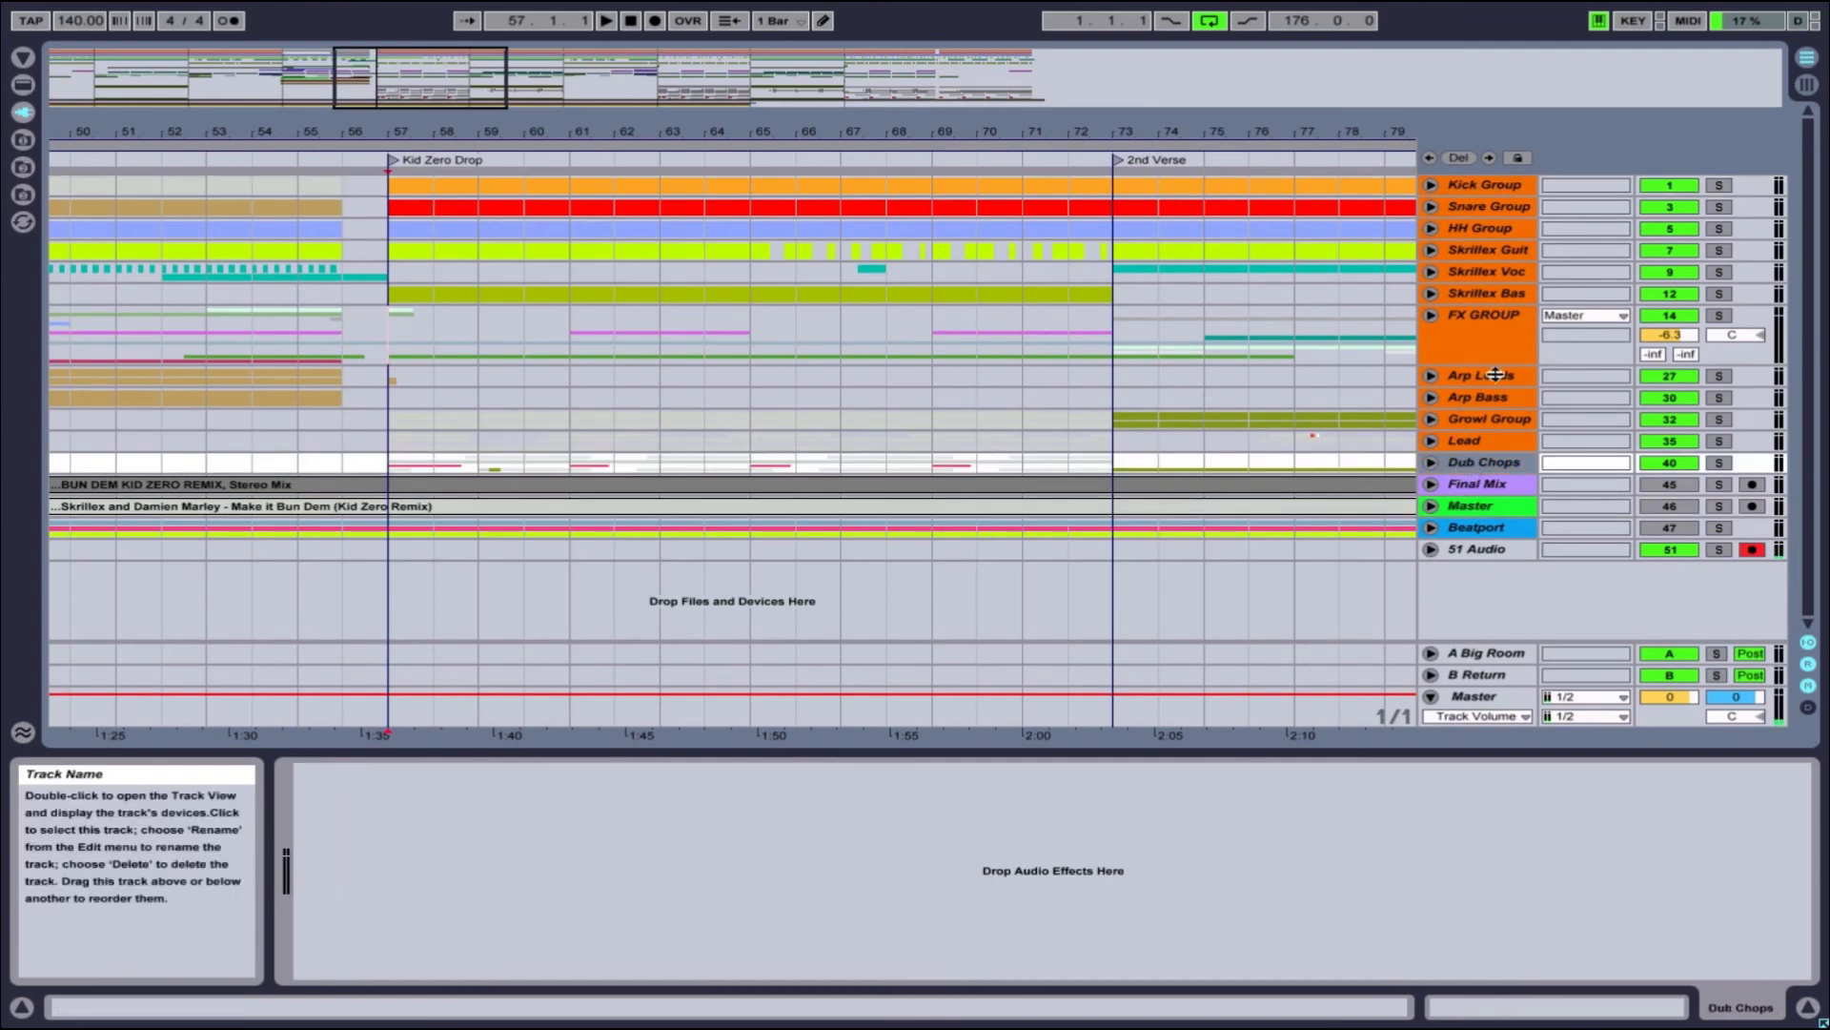
Step: Go through the devices on the Kick, Snare, HH, Skrillex Guitar, Vocal and Bass groups and FX GROUP in order
click(1507, 185)
click(1512, 208)
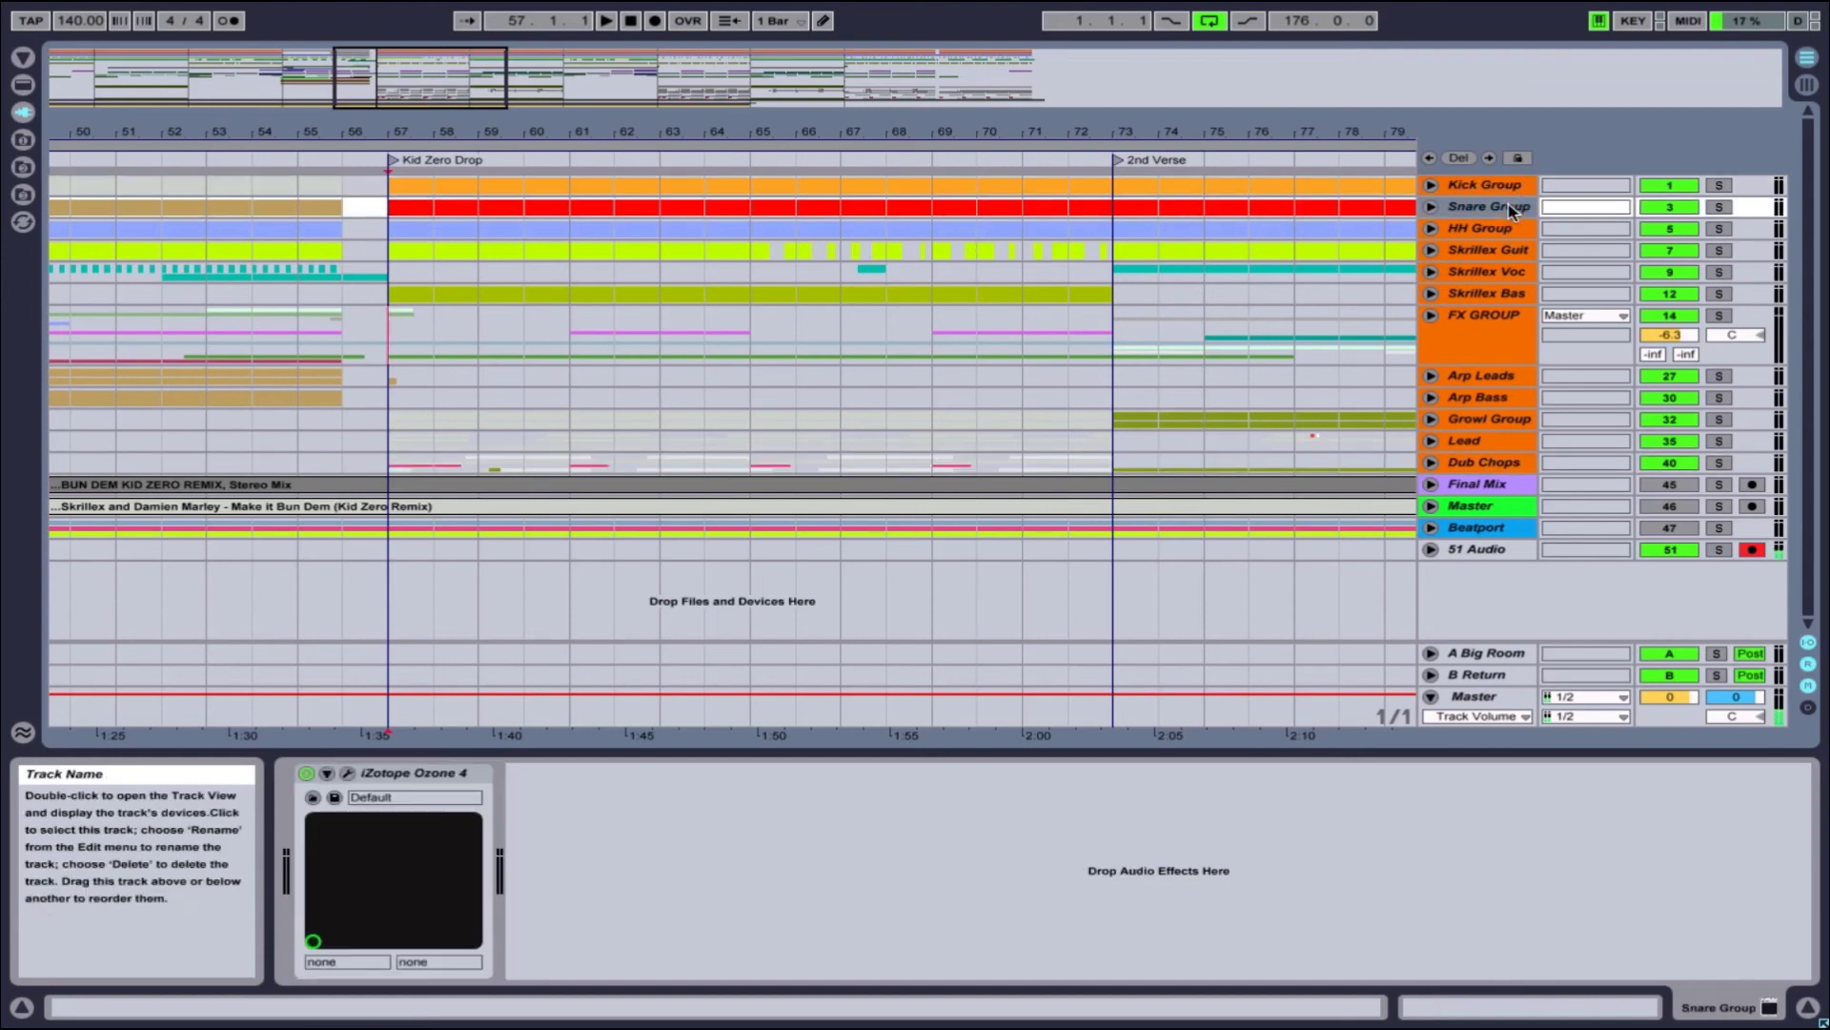
click(1512, 229)
click(1513, 251)
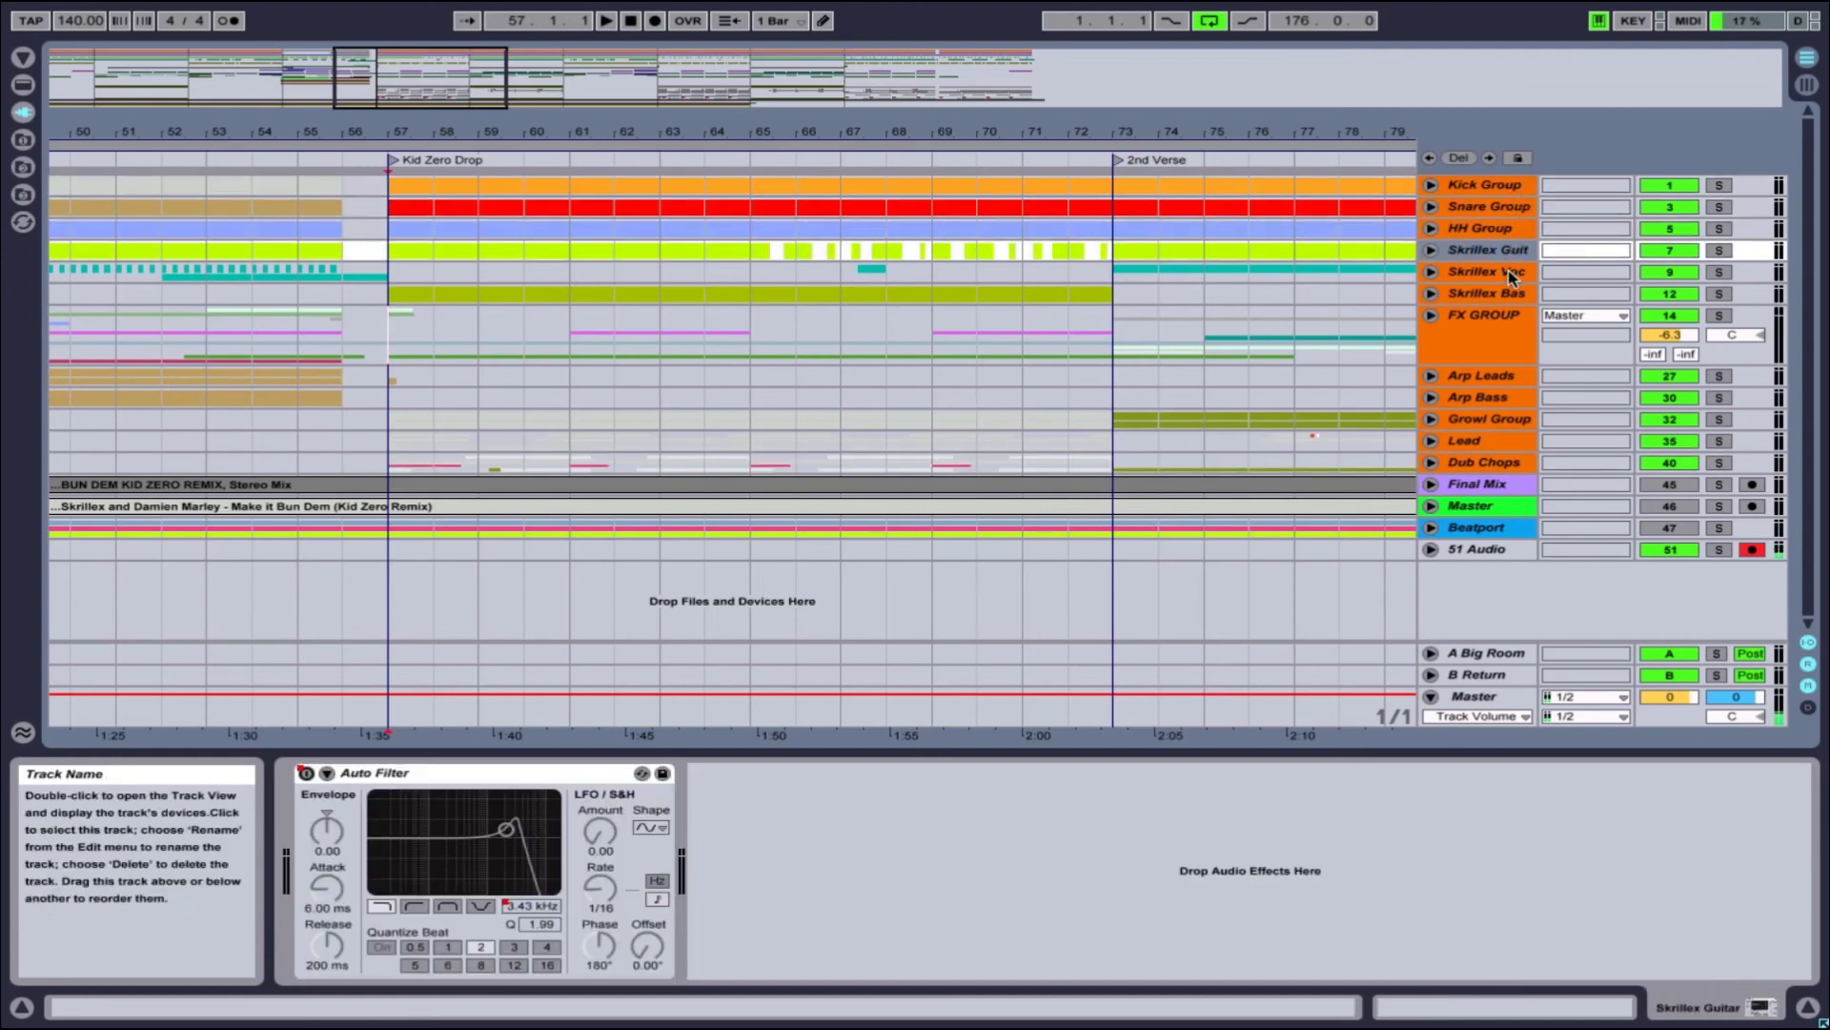
click(1509, 274)
click(1507, 295)
click(1479, 321)
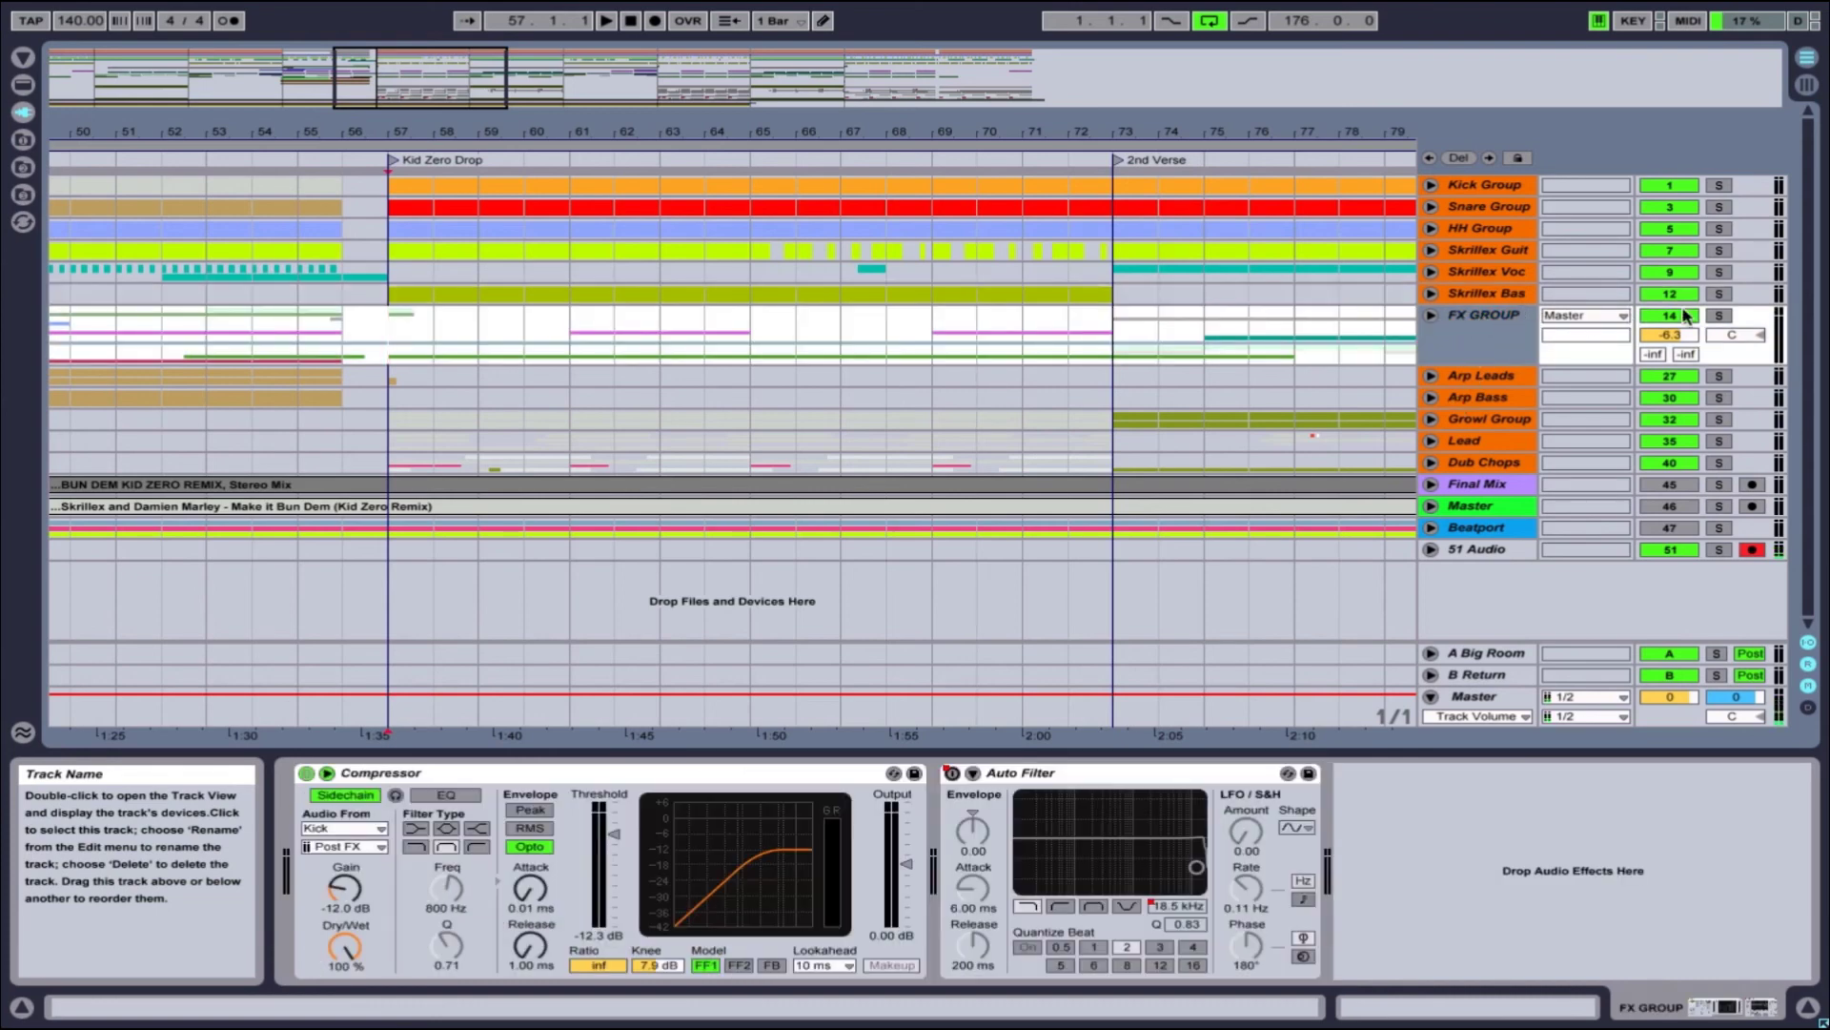
Step: Unfold and refold FX GROUP and Arp Leads to inspect the tracks inside each group
click(1475, 181)
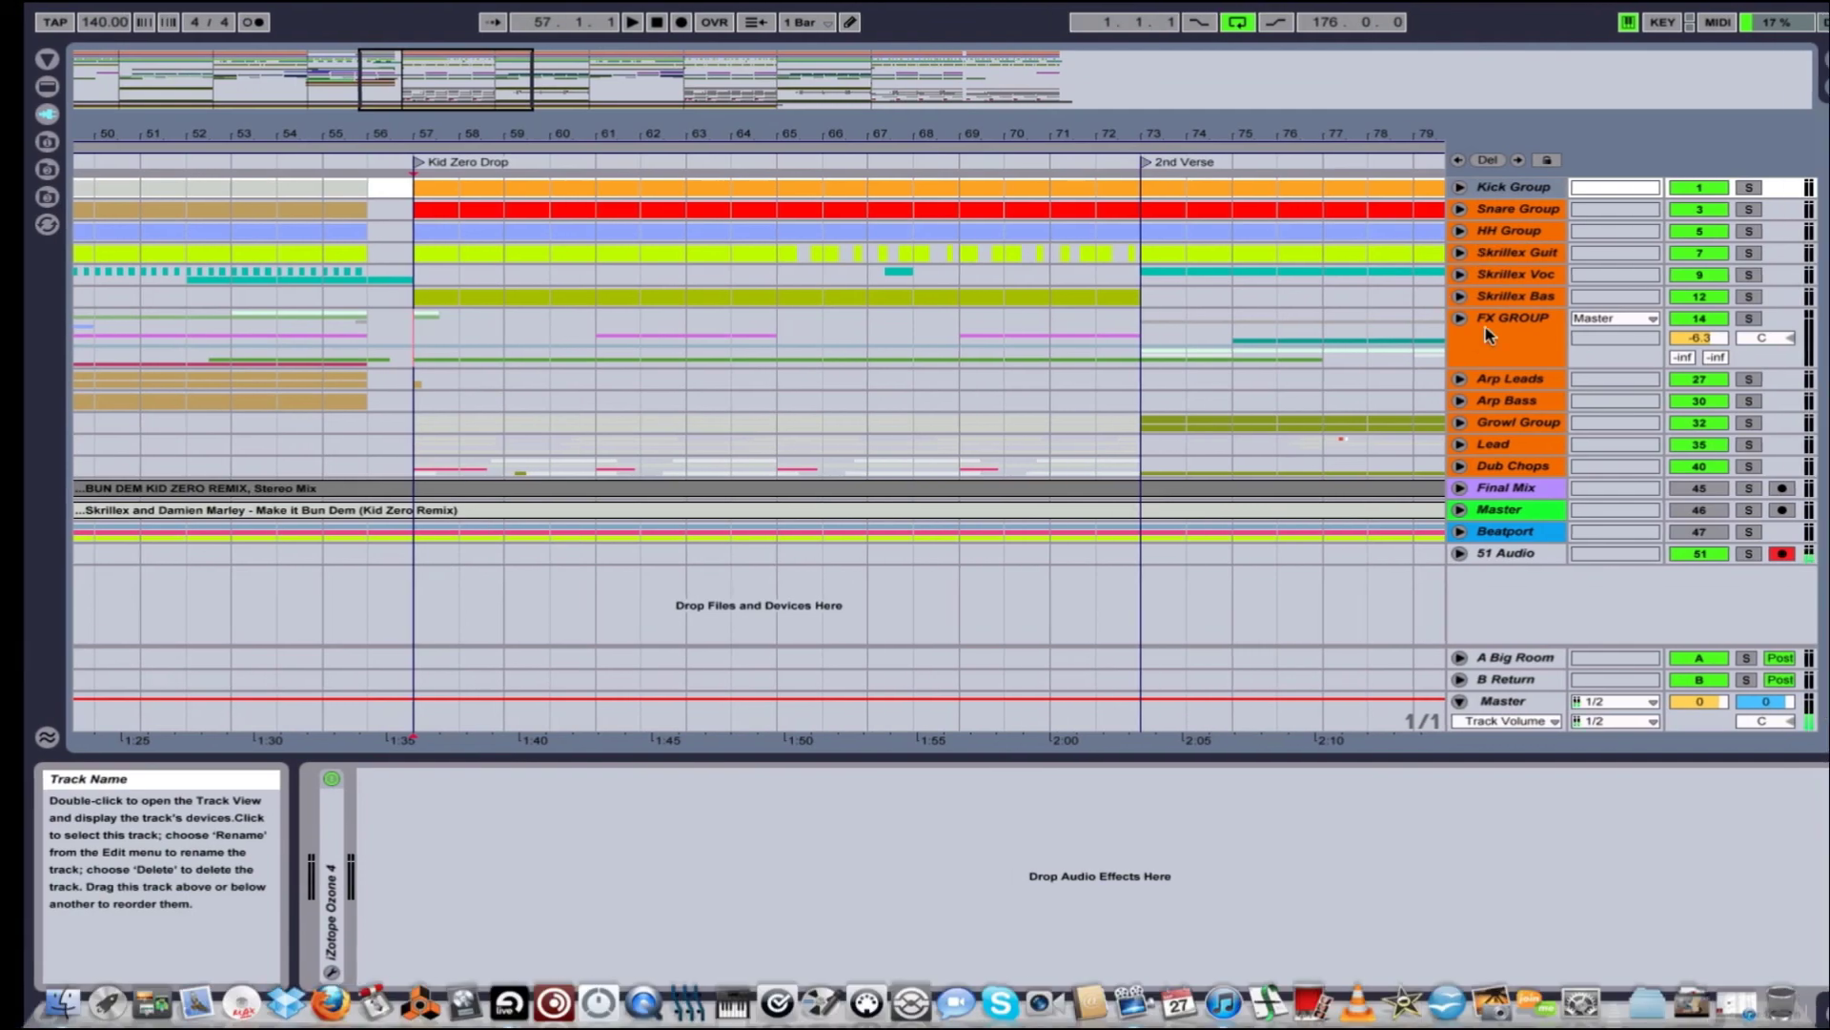
click(1476, 328)
click(1459, 319)
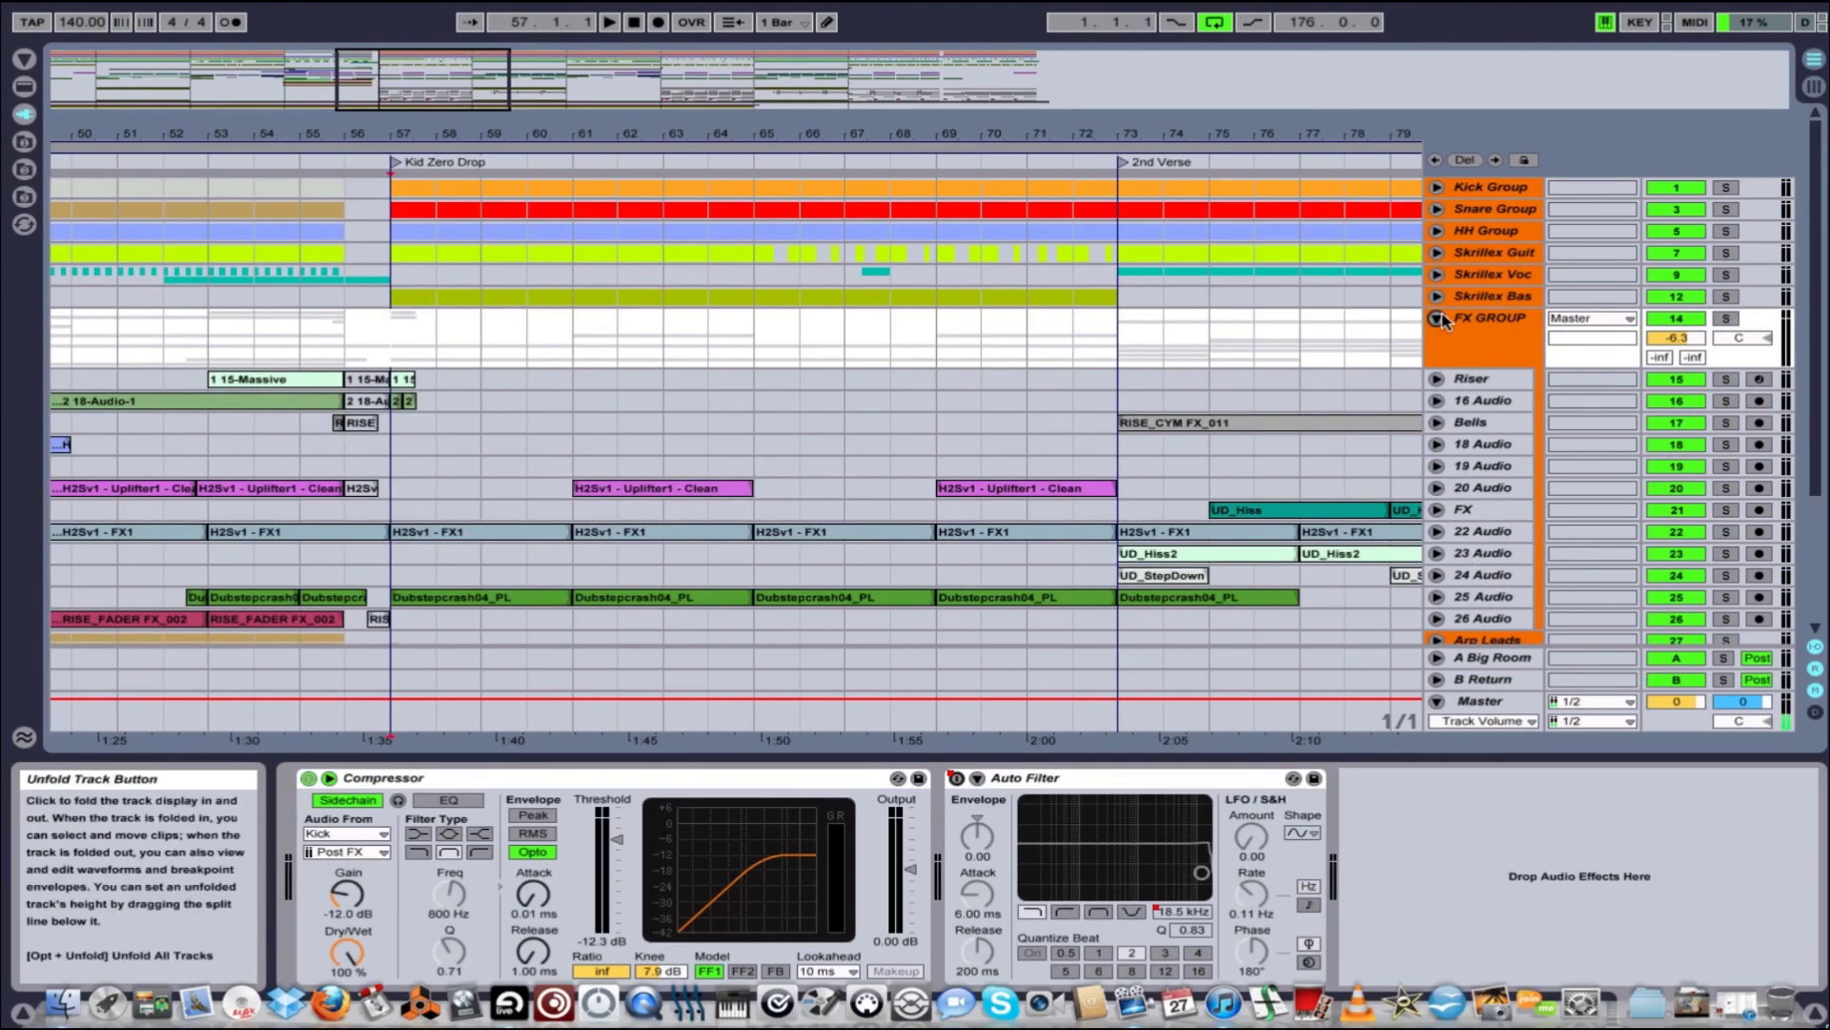
click(1436, 318)
click(1437, 379)
click(1437, 379)
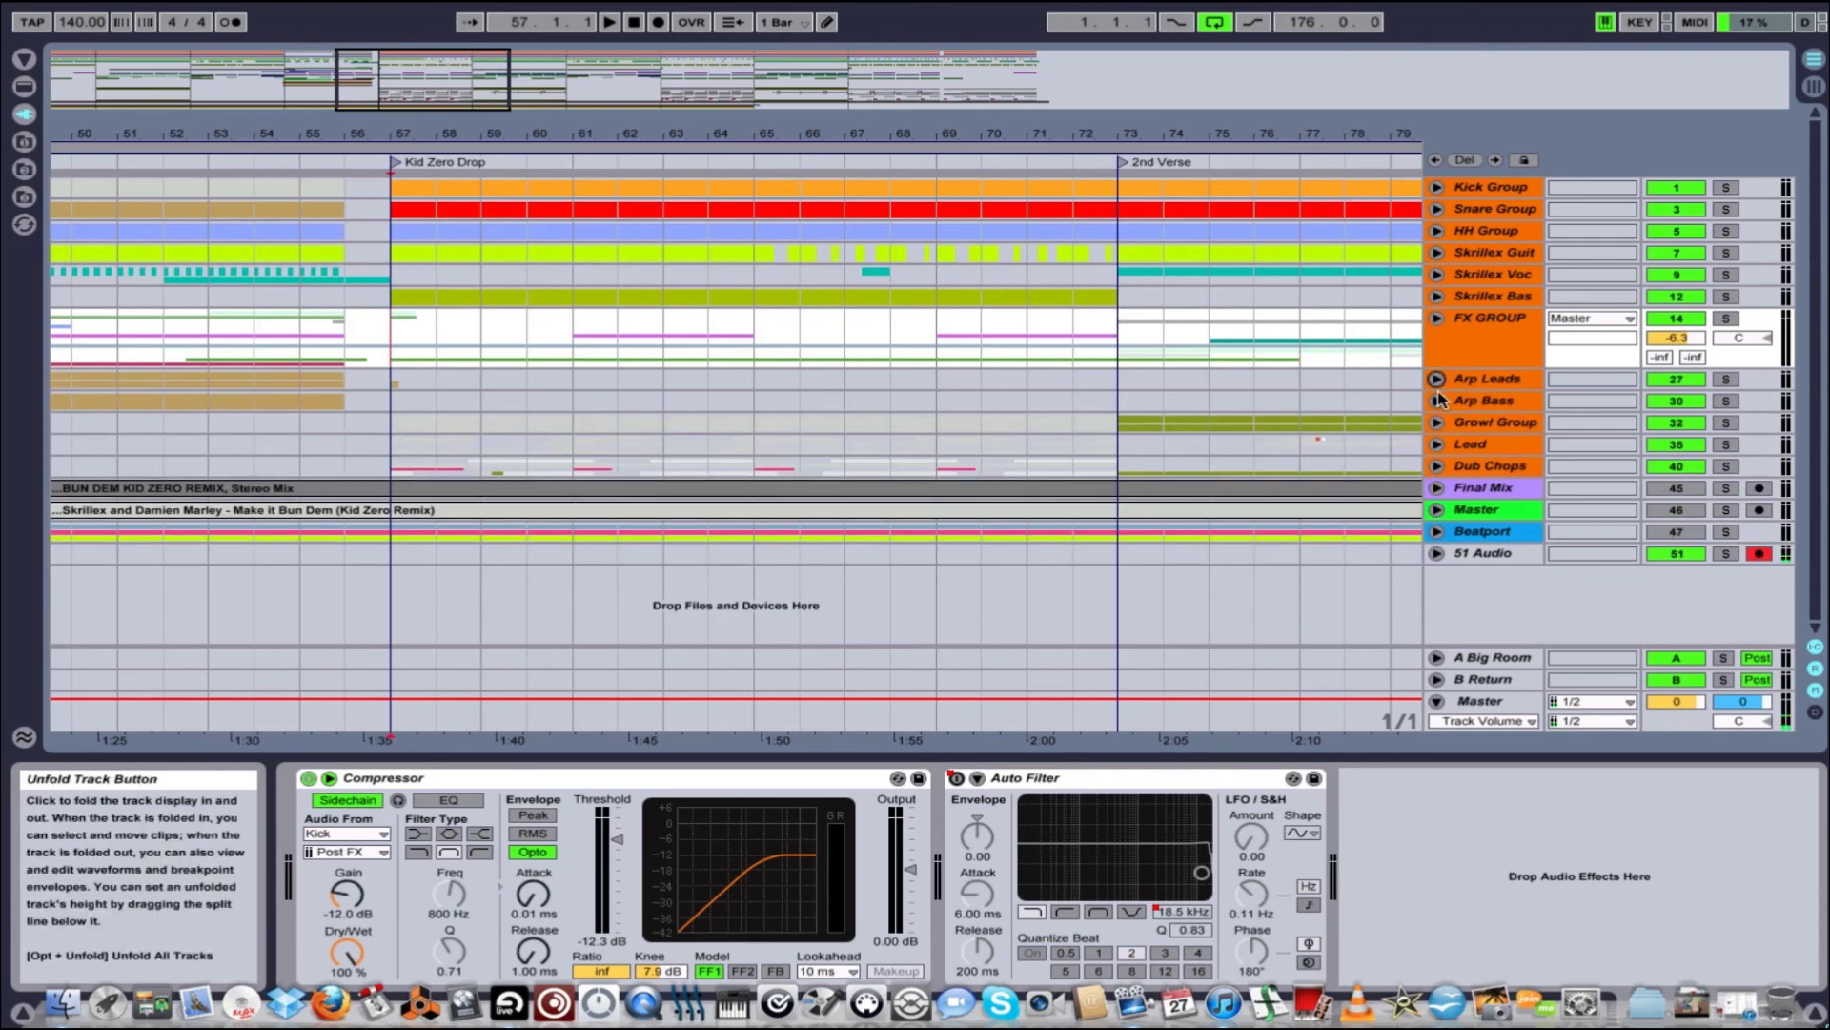
click(1437, 379)
click(1436, 378)
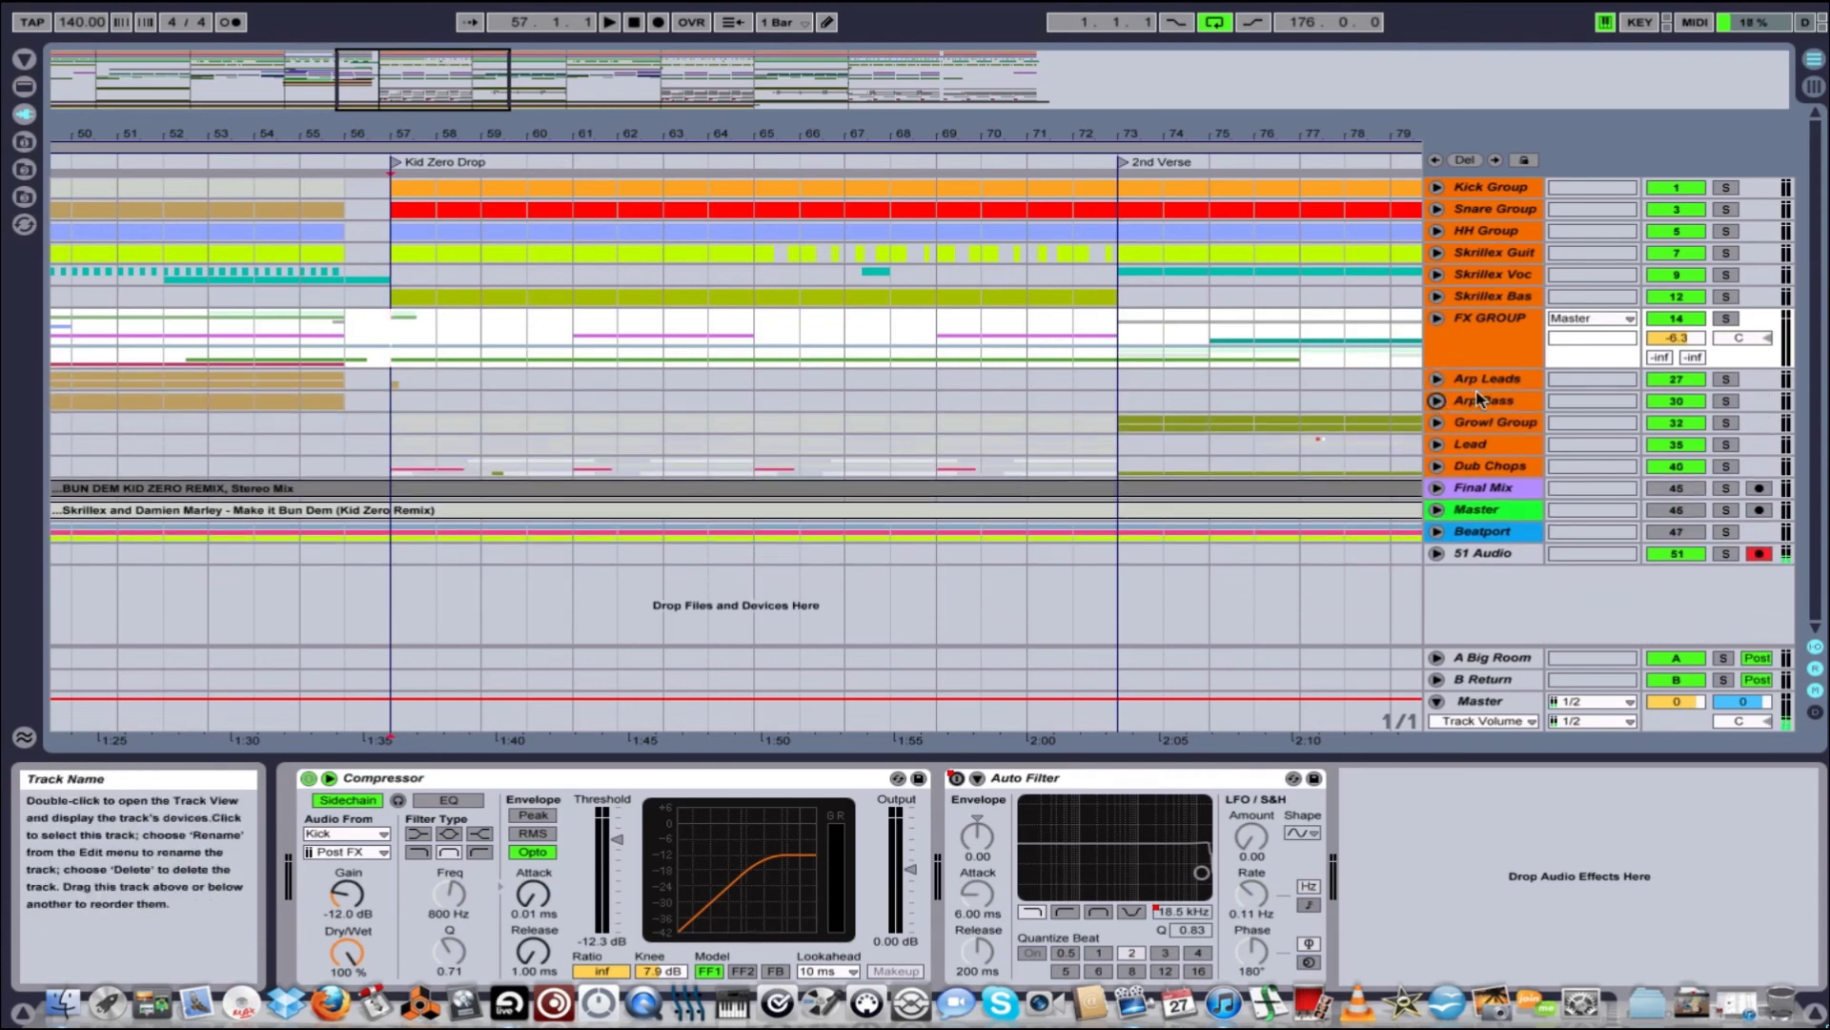
Step: Switch to Finder and review the stem WAV files in the Make it Bun Dem Remix folder, from Skrillex Vocal up to Arp Bass
click(62, 1003)
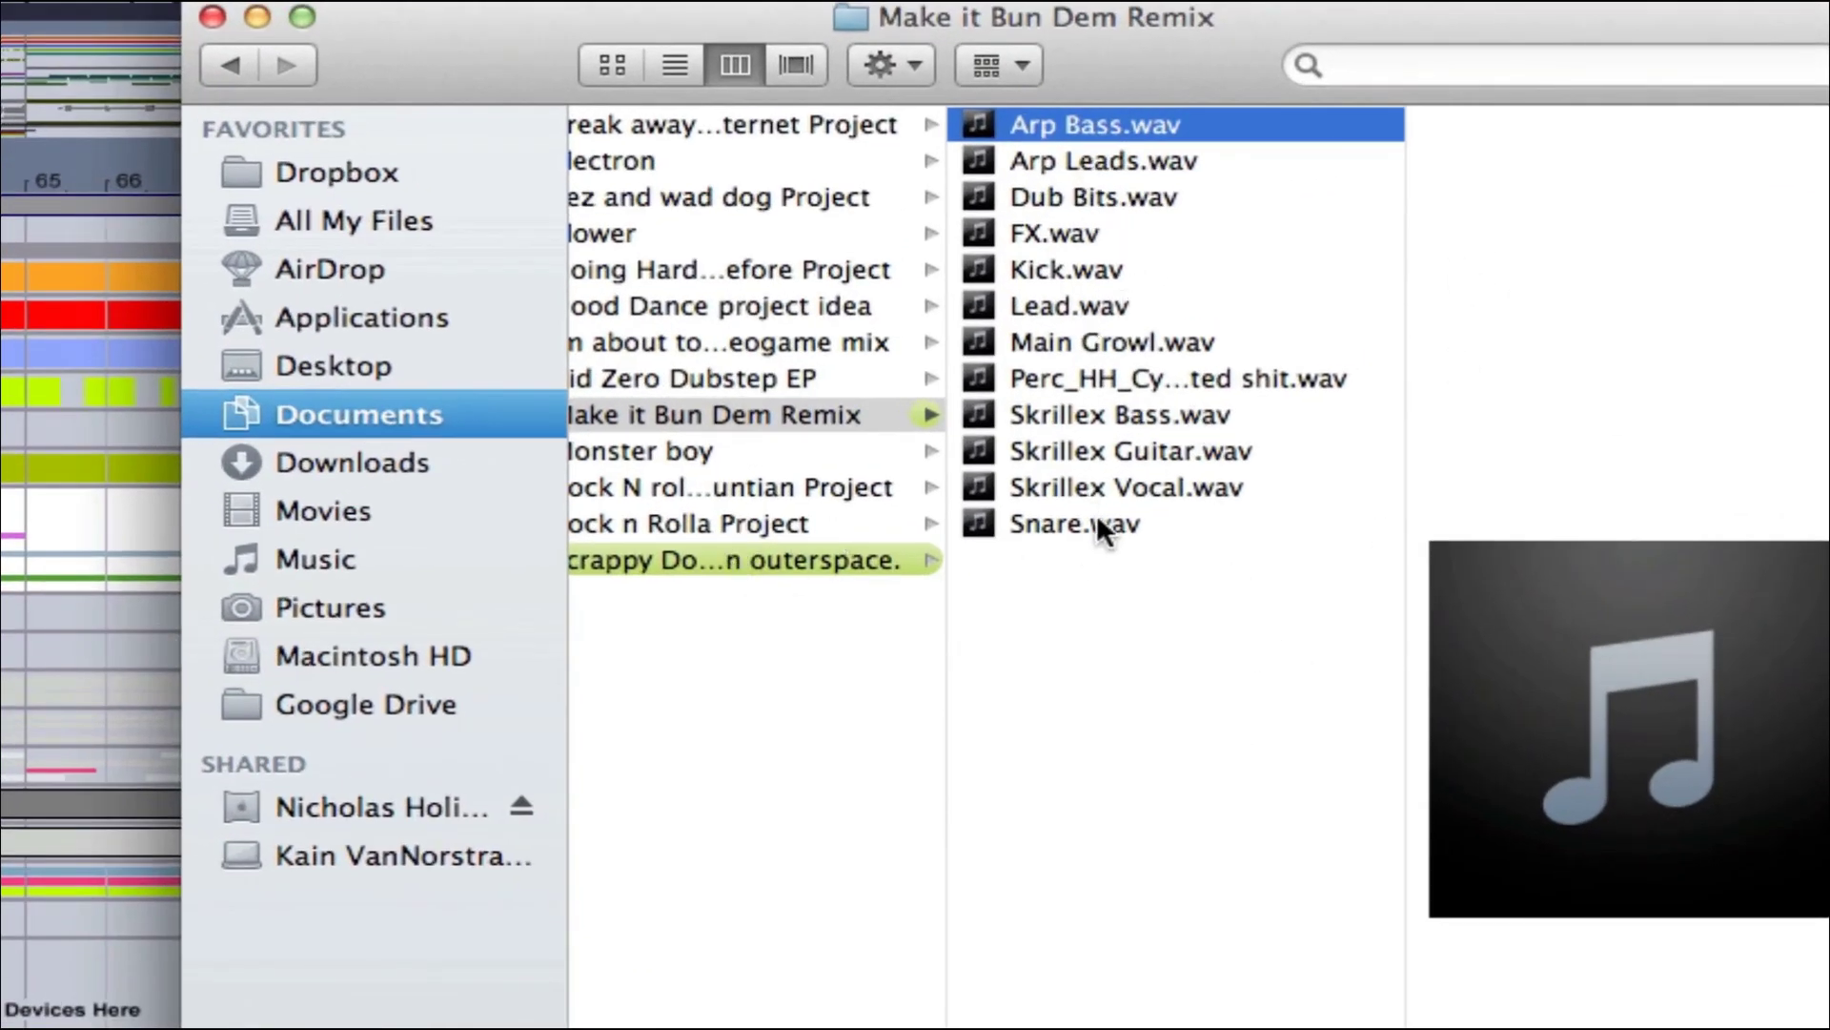
click(1119, 488)
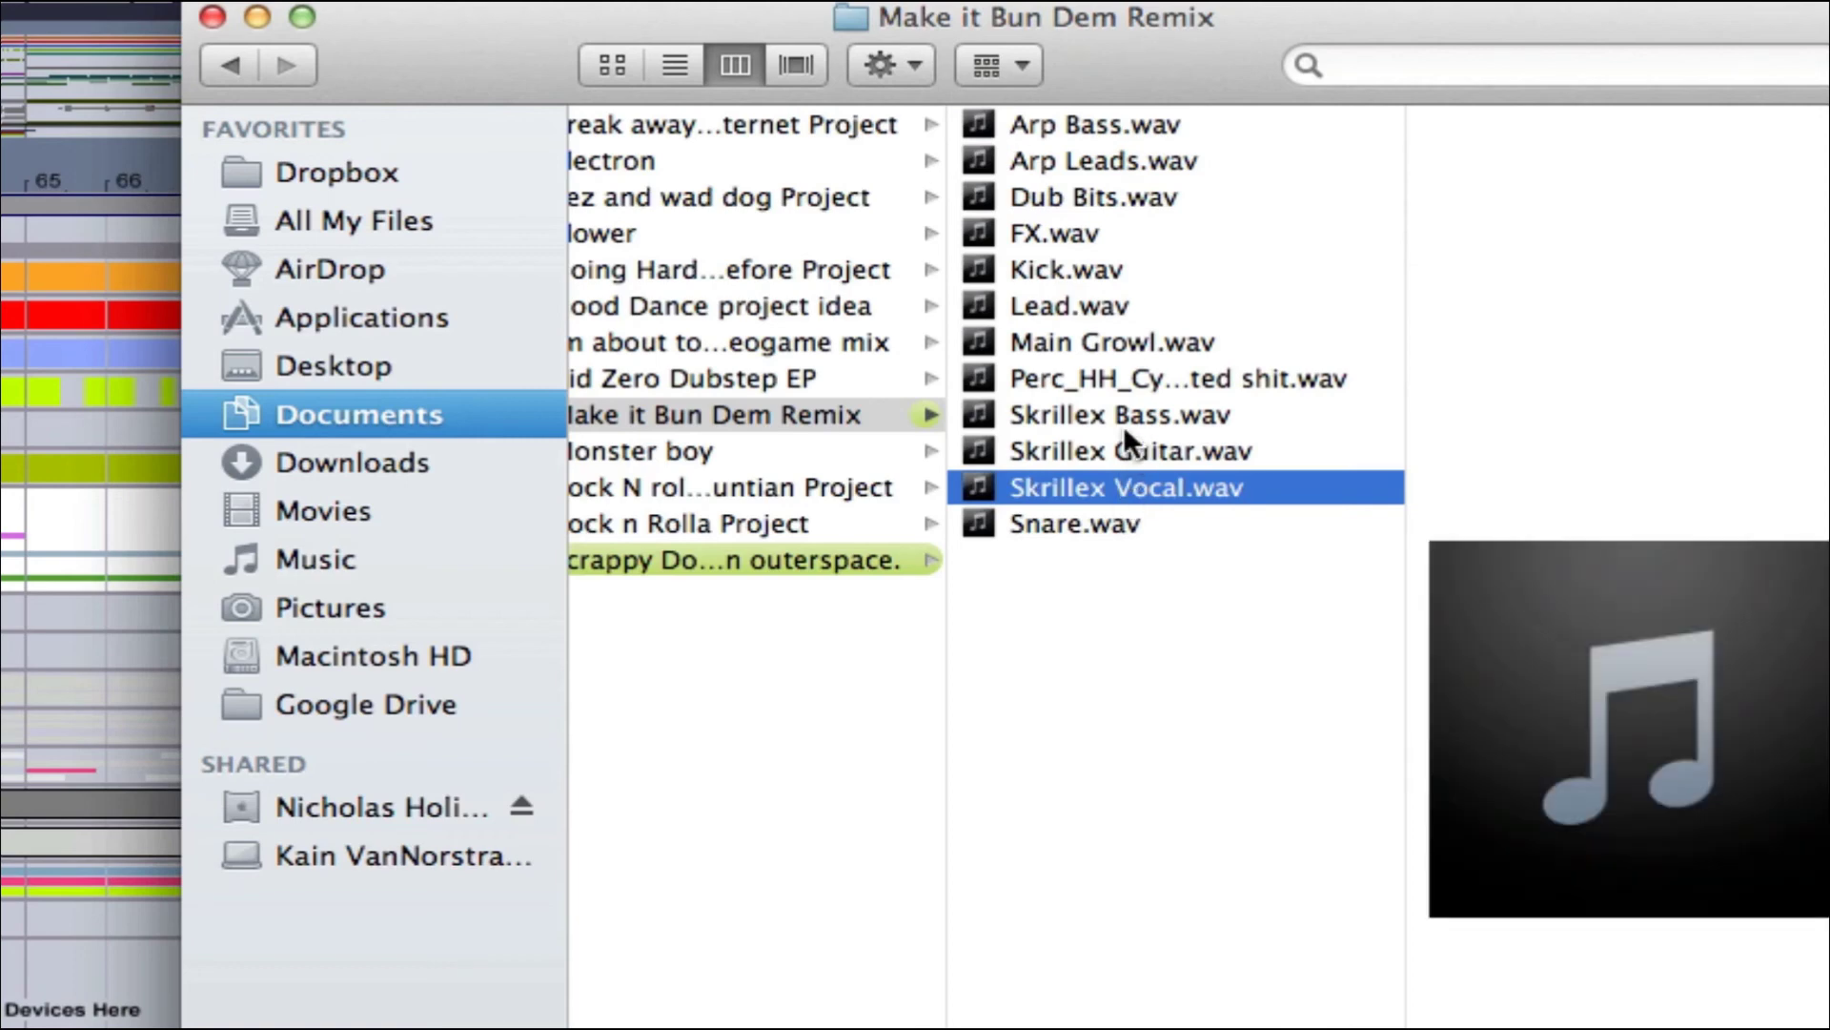
click(1128, 374)
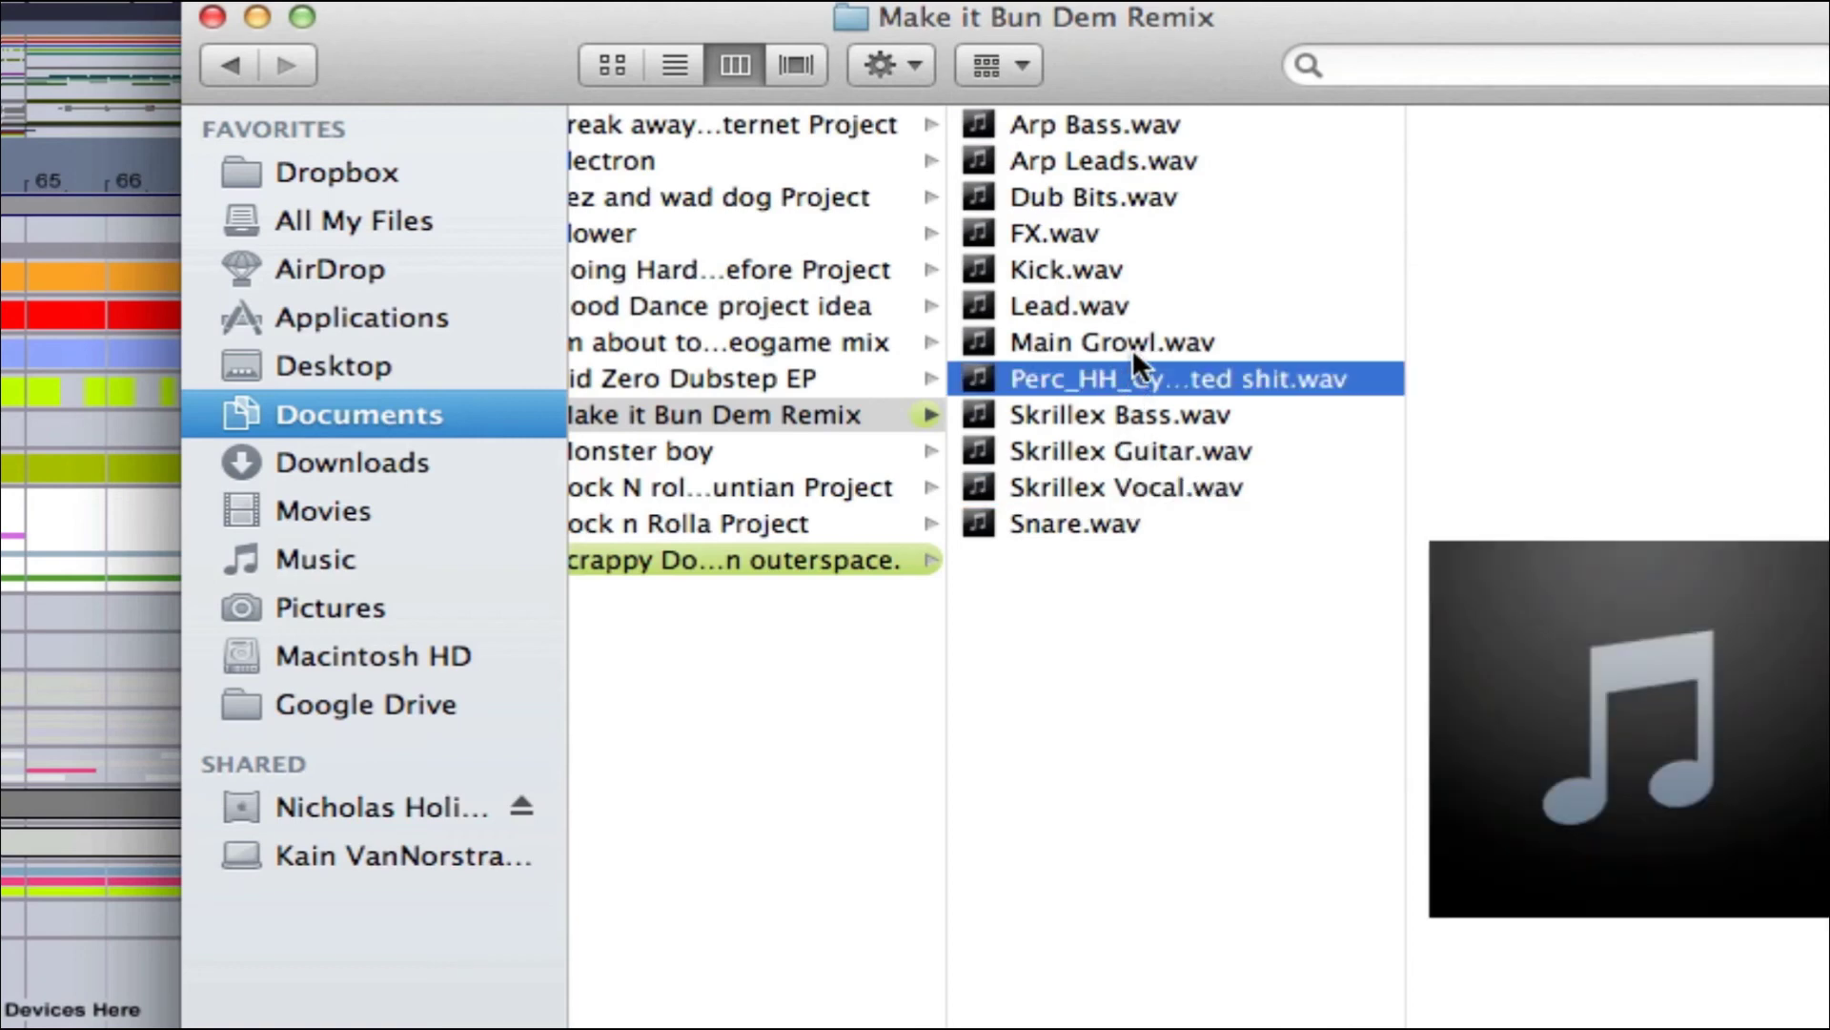
click(1132, 345)
click(1125, 301)
click(1129, 267)
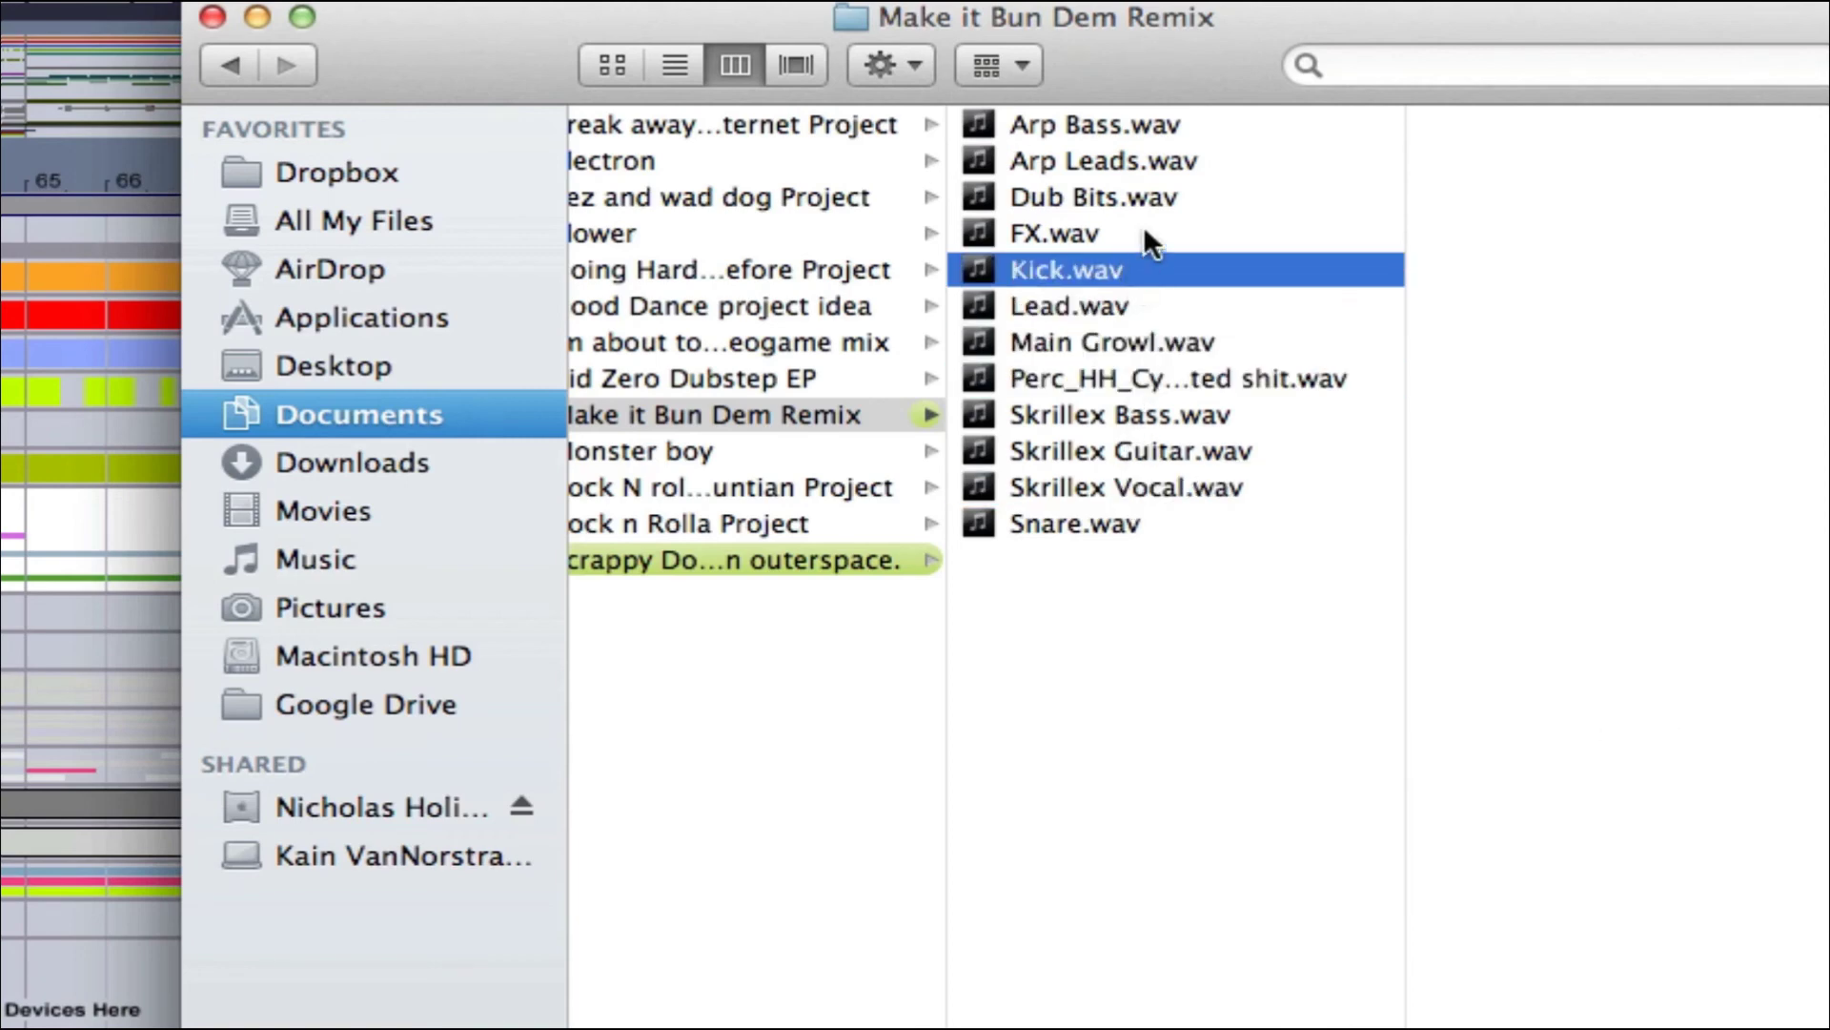
click(1149, 235)
click(1209, 197)
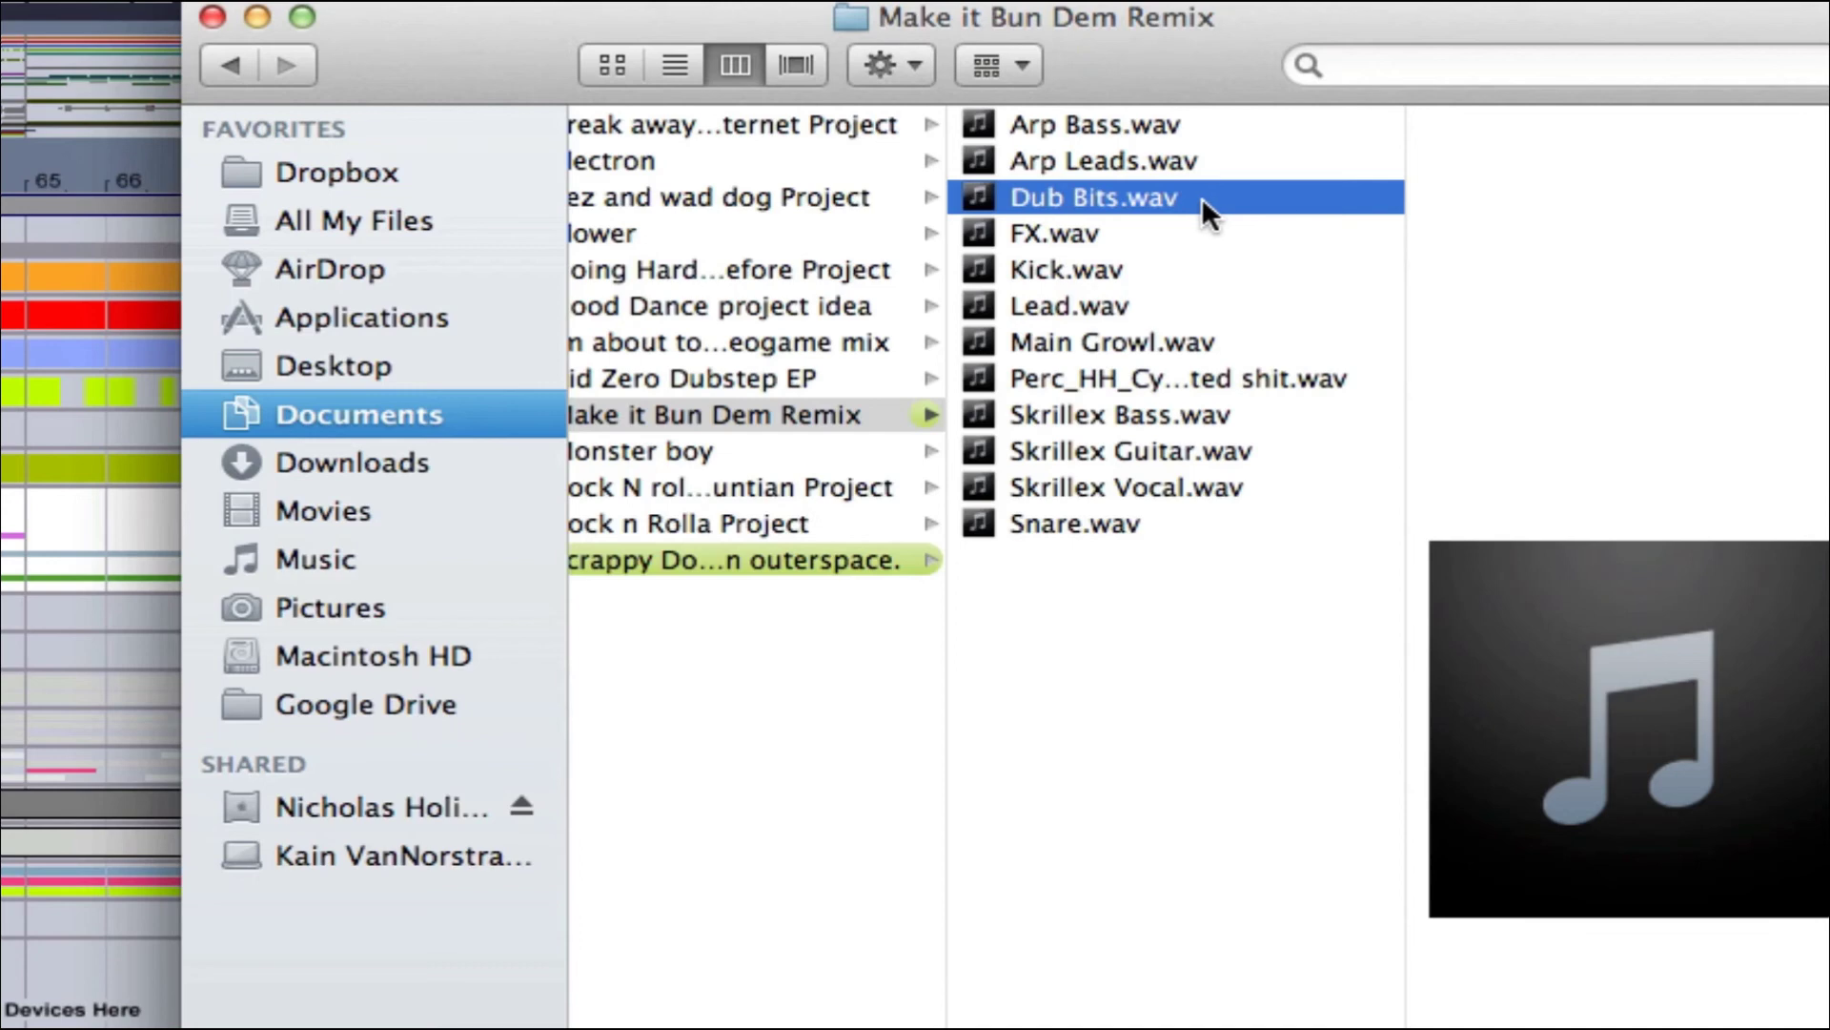
click(1228, 161)
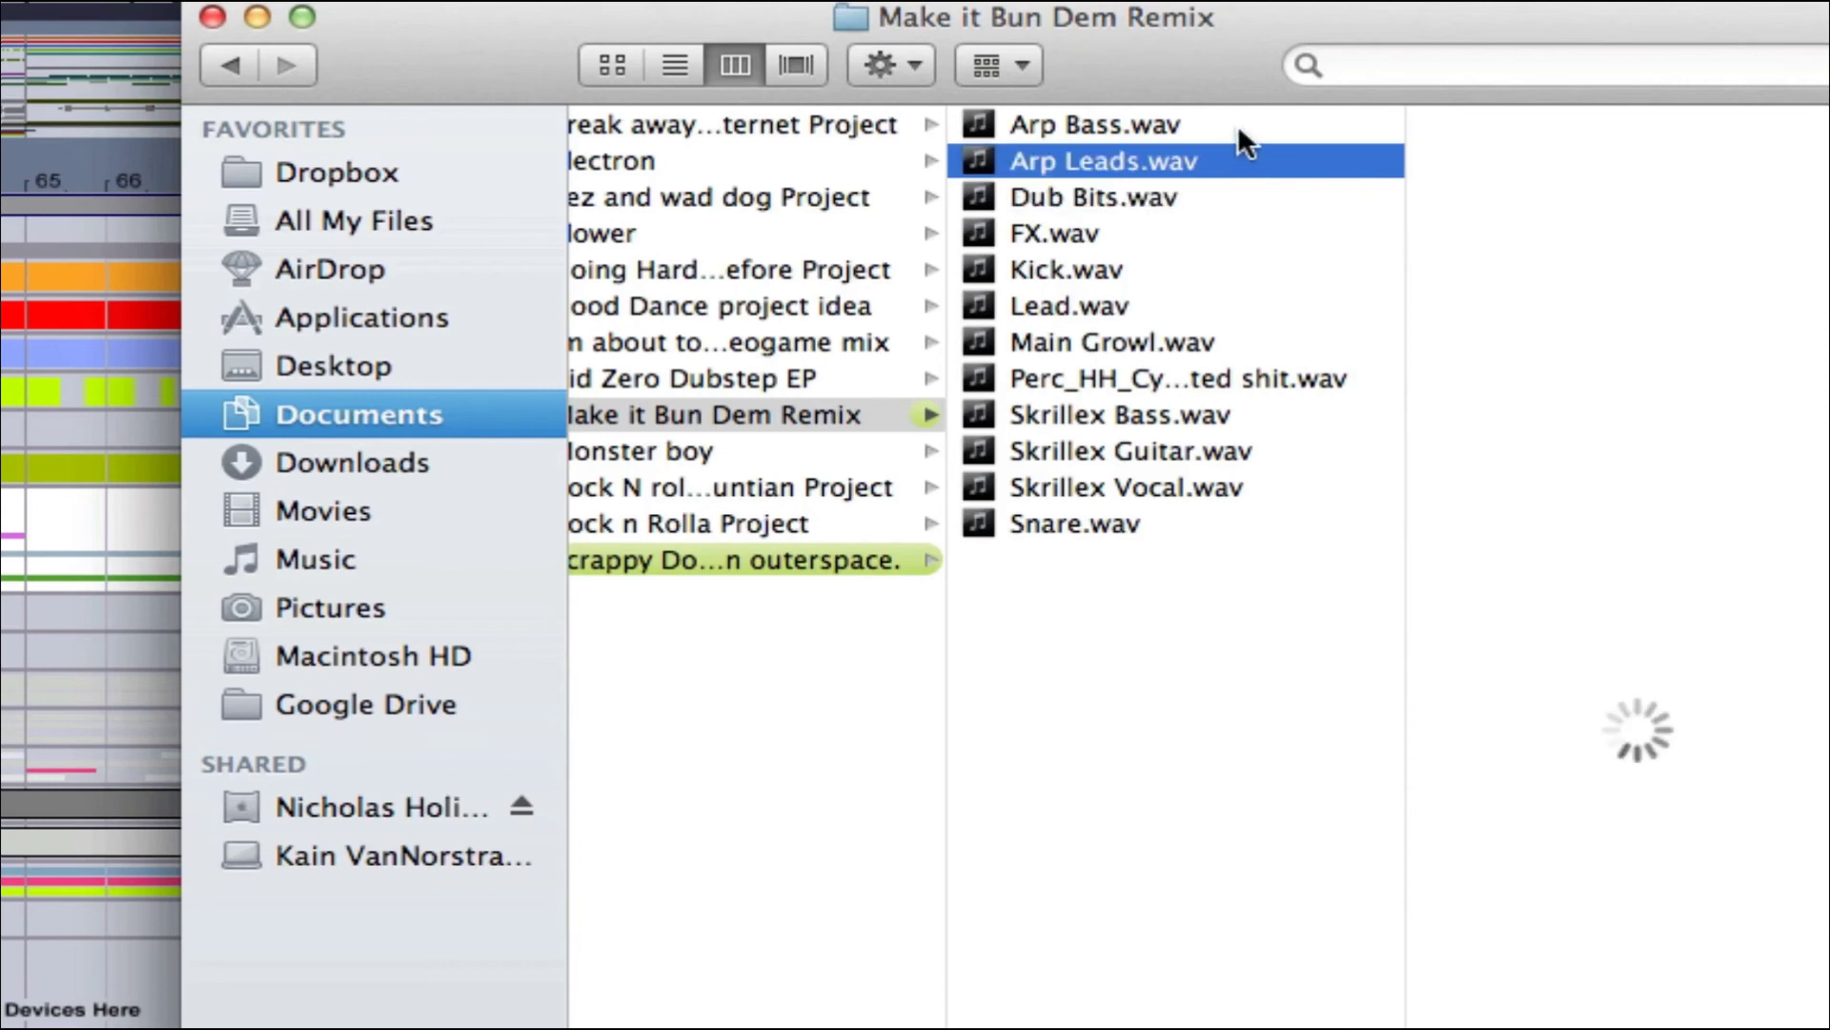
click(1239, 124)
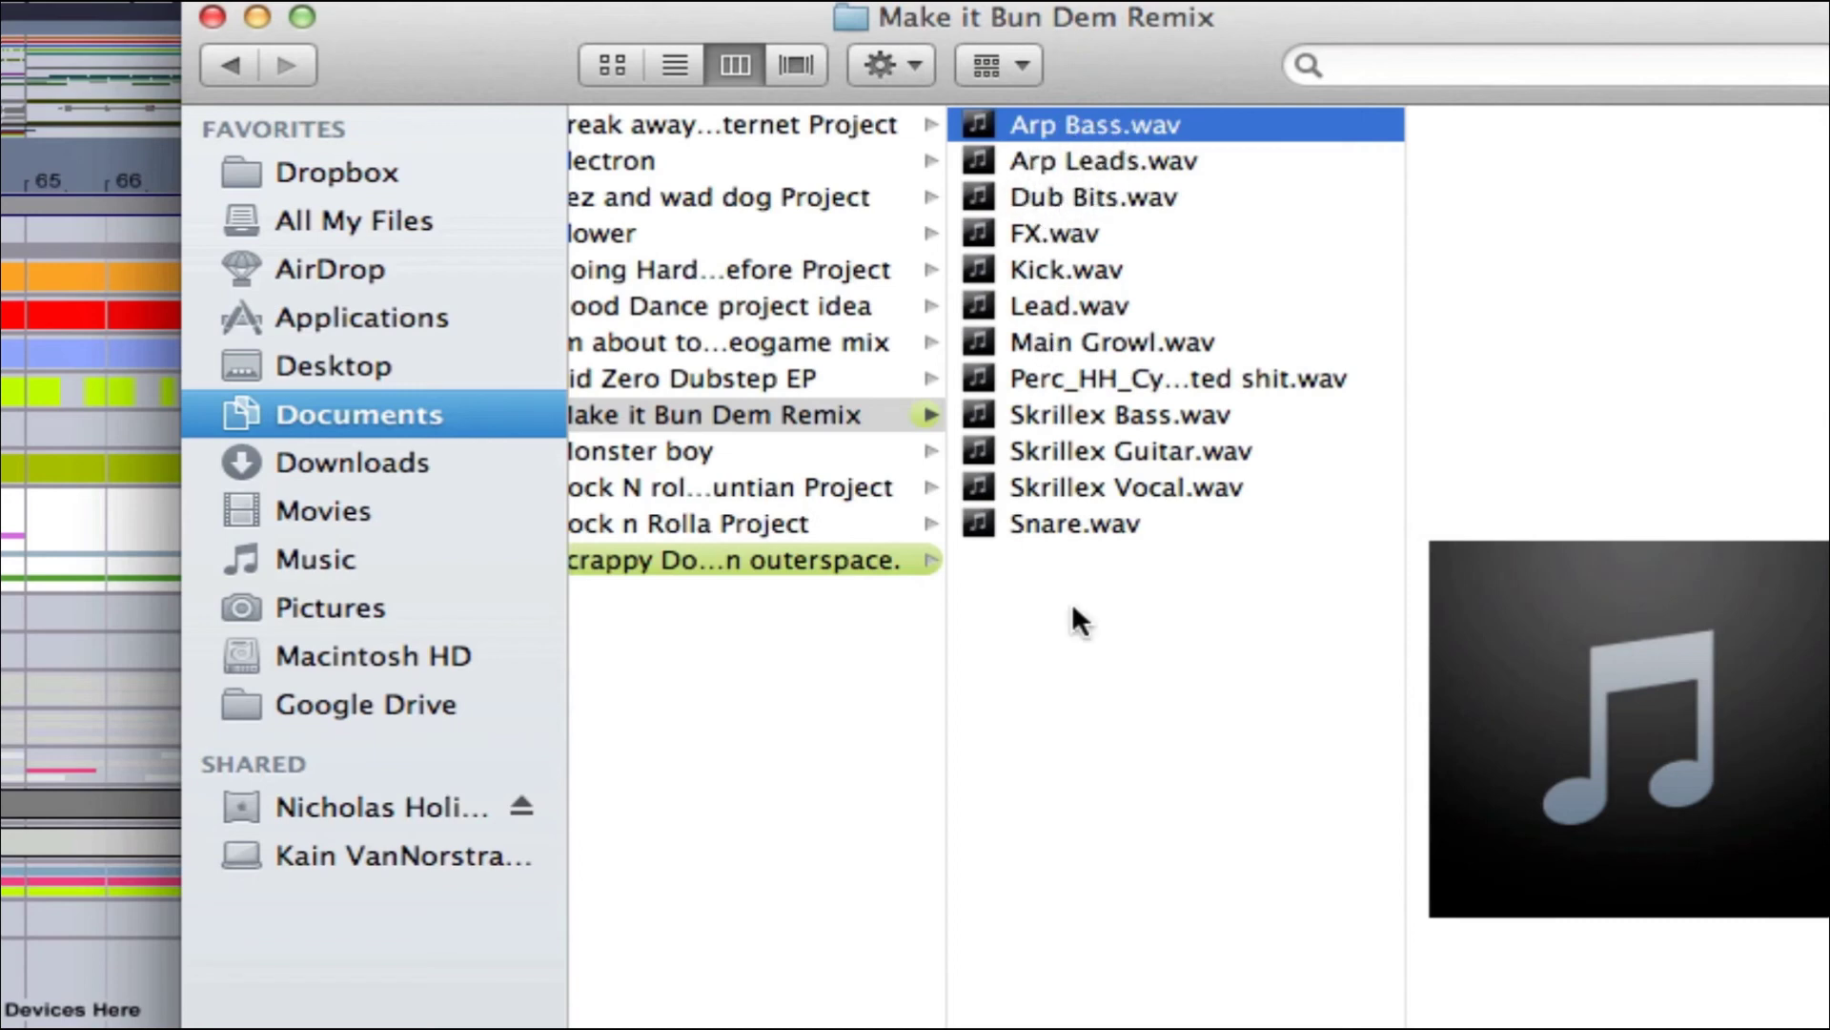
Step: Recheck the Snare, Arp Bass and Arp Leads WAV files and return to the Ableton Live arrangement
click(1112, 515)
click(1114, 126)
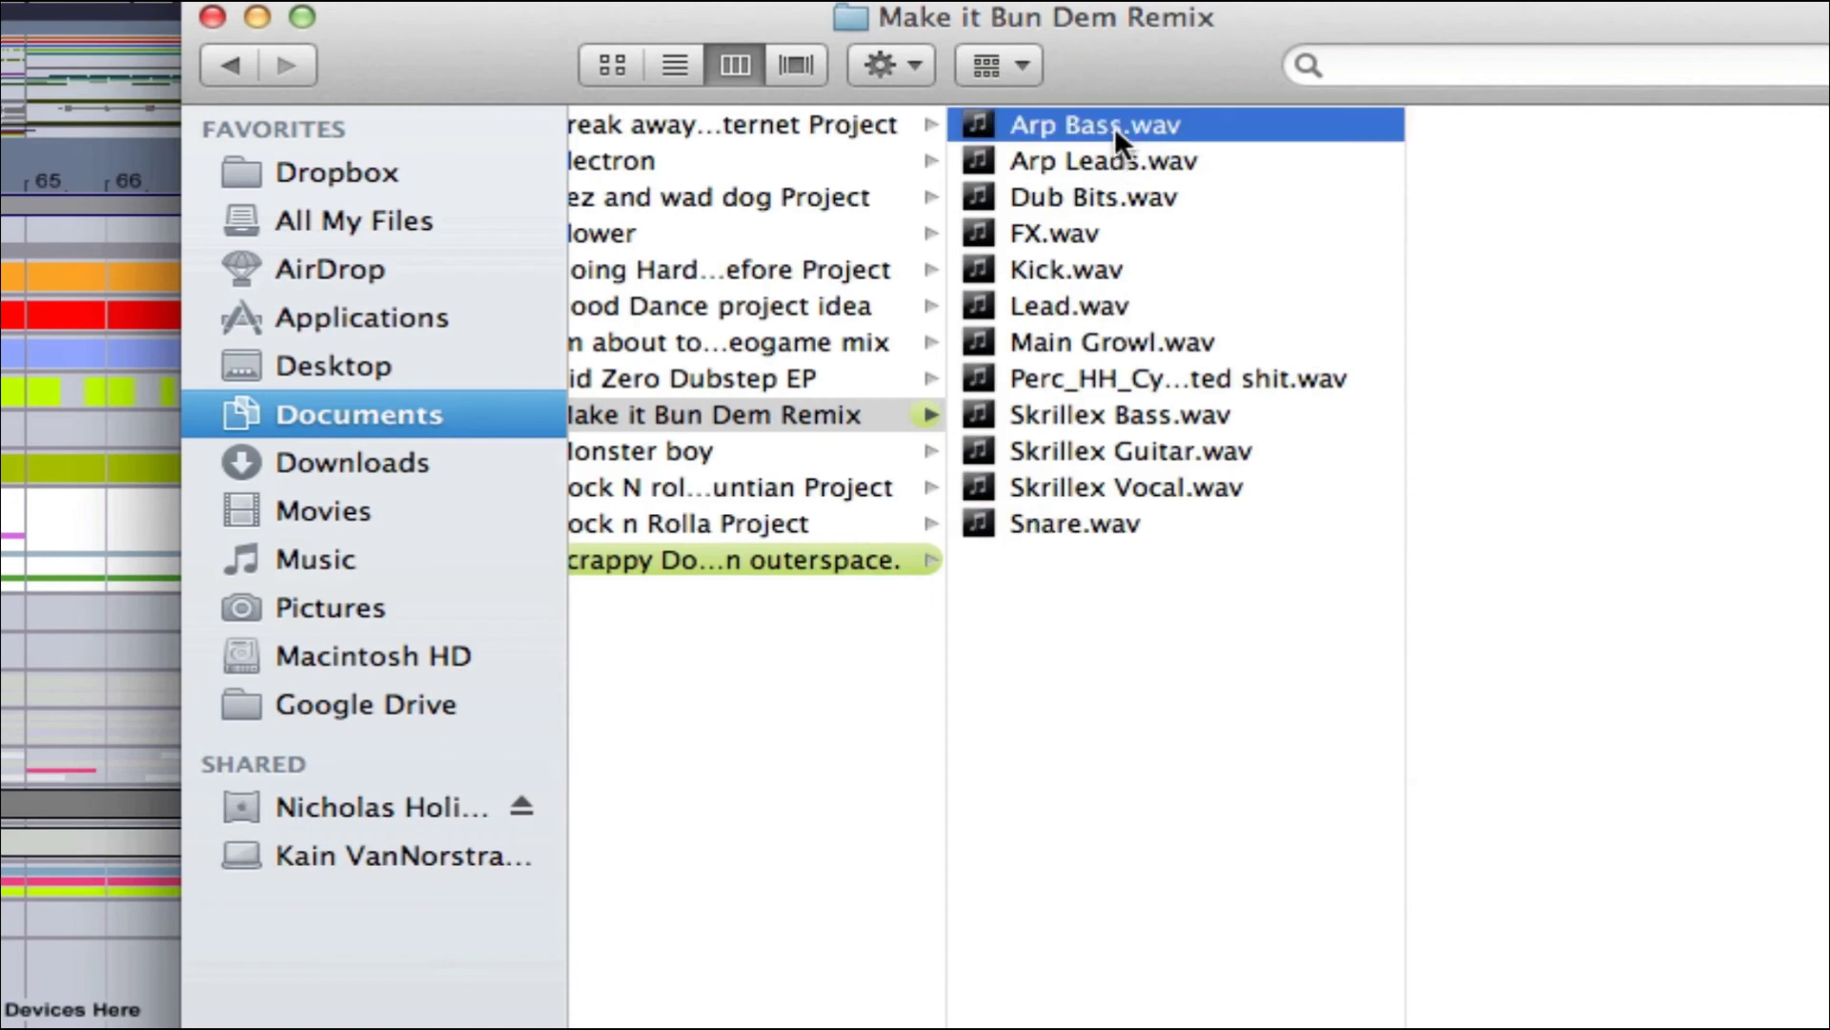
click(1106, 159)
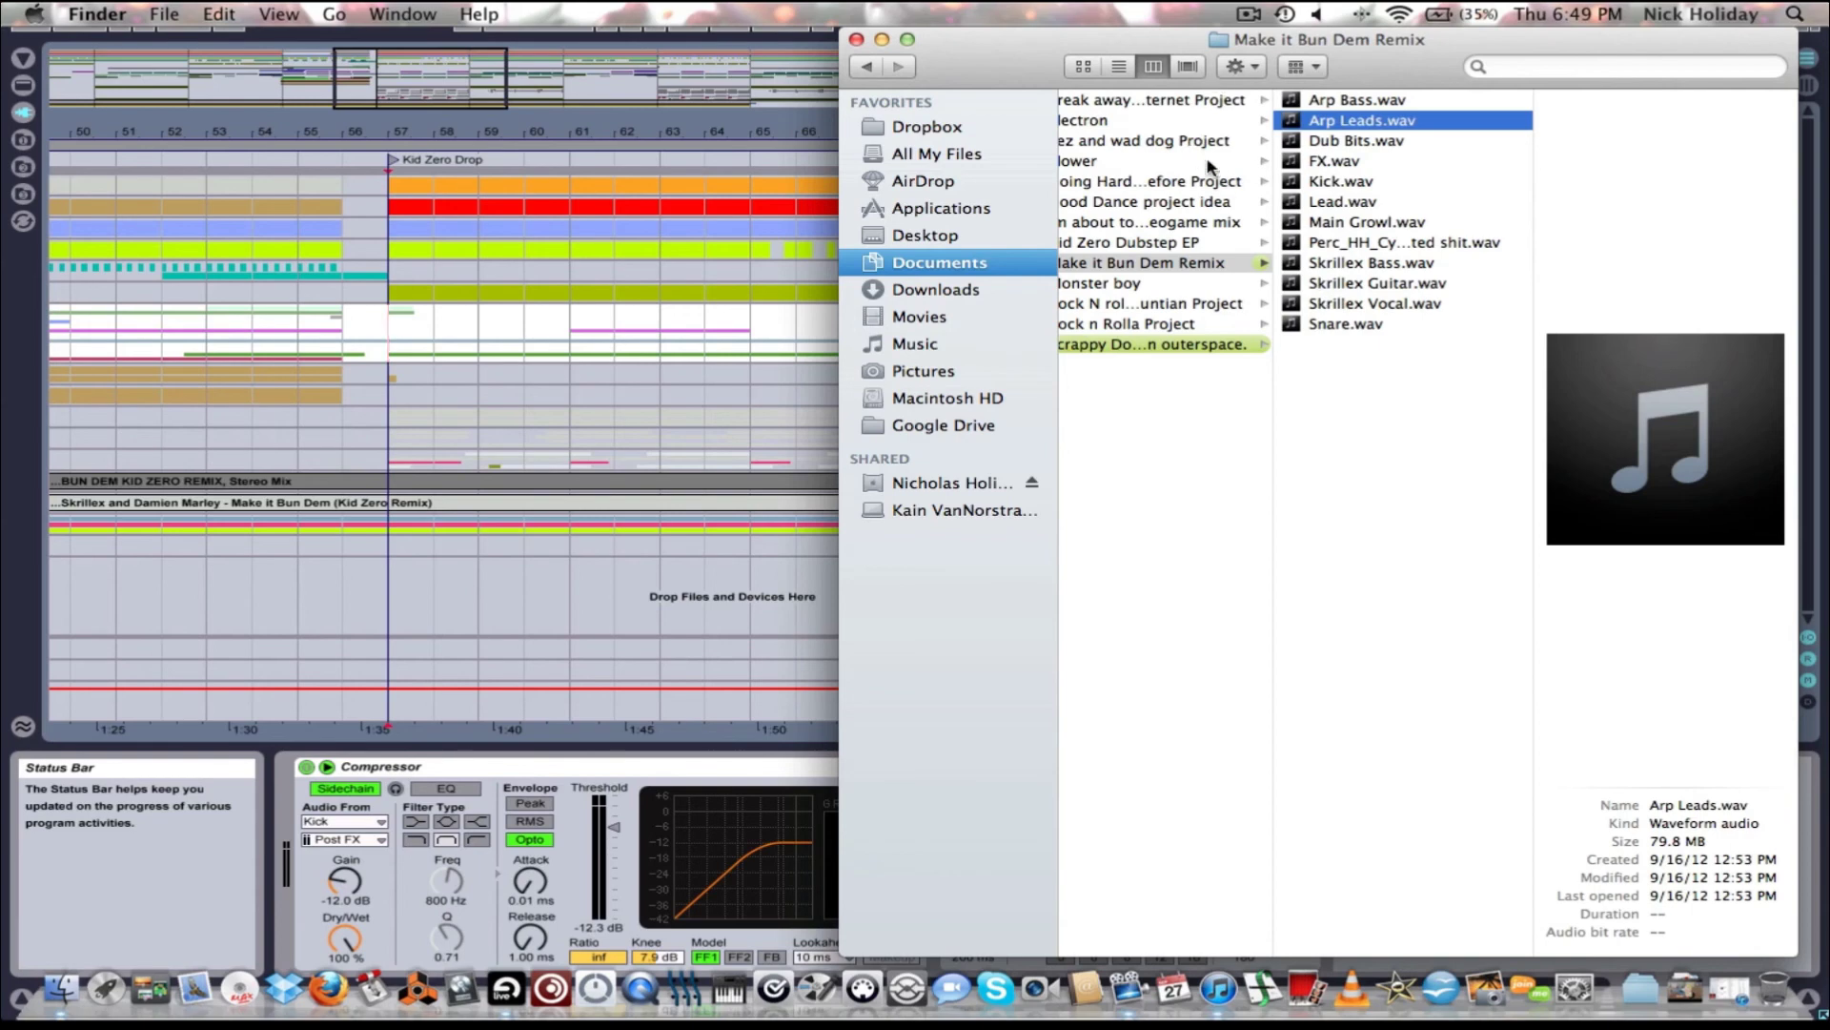
click(570, 225)
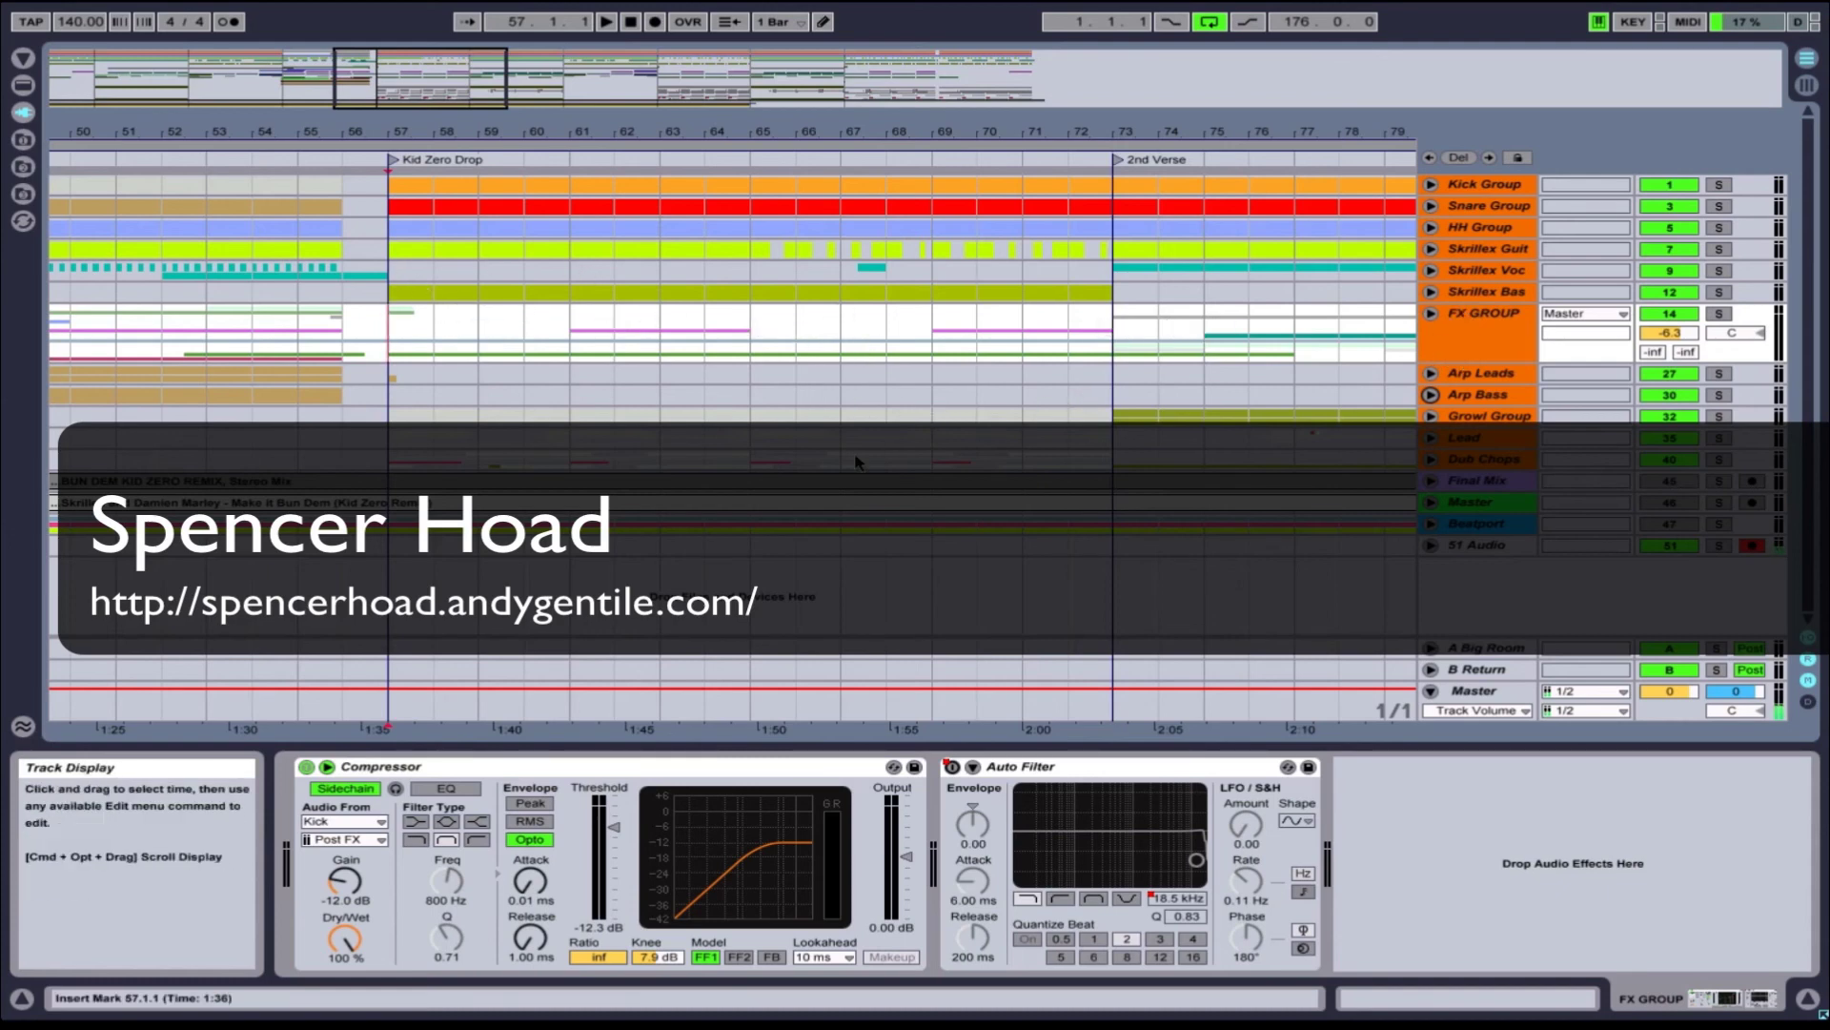
Step: Select the Final Mix track, place the insert marker on Arp Bass at bar 59, and move it to Arp Leads at bars 58 and 59
click(1505, 480)
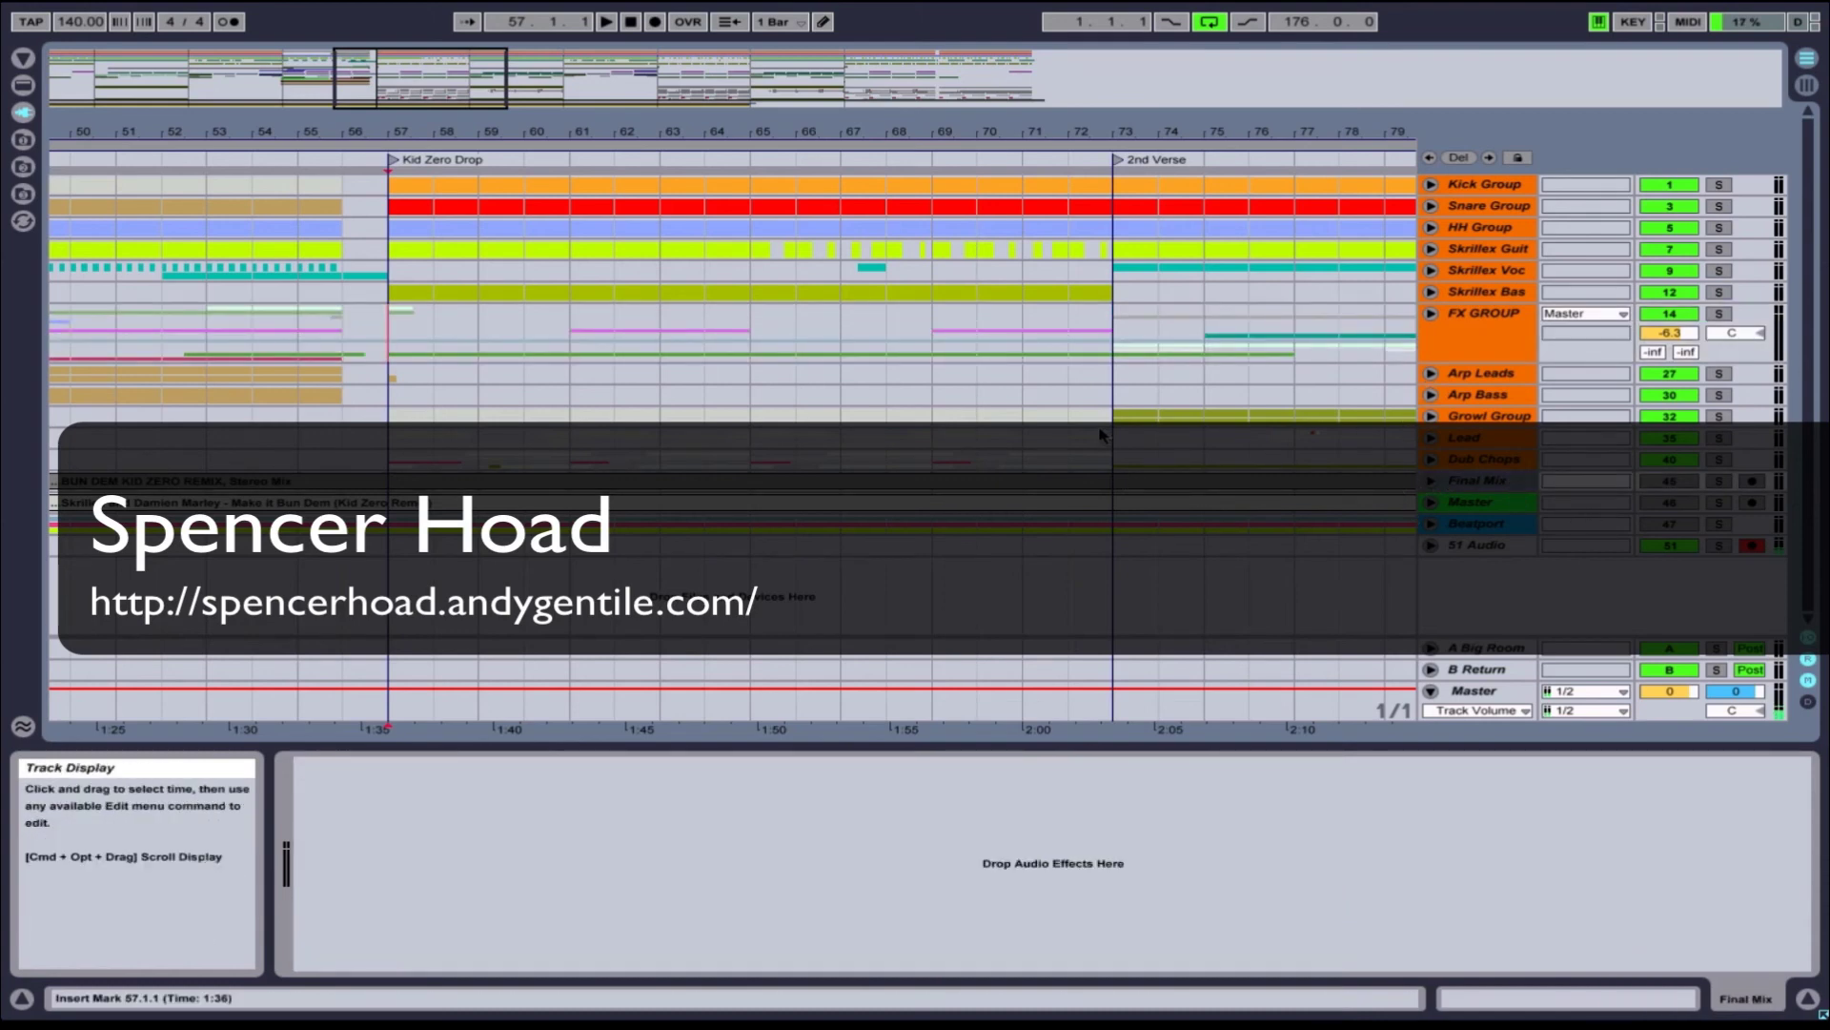
click(1115, 399)
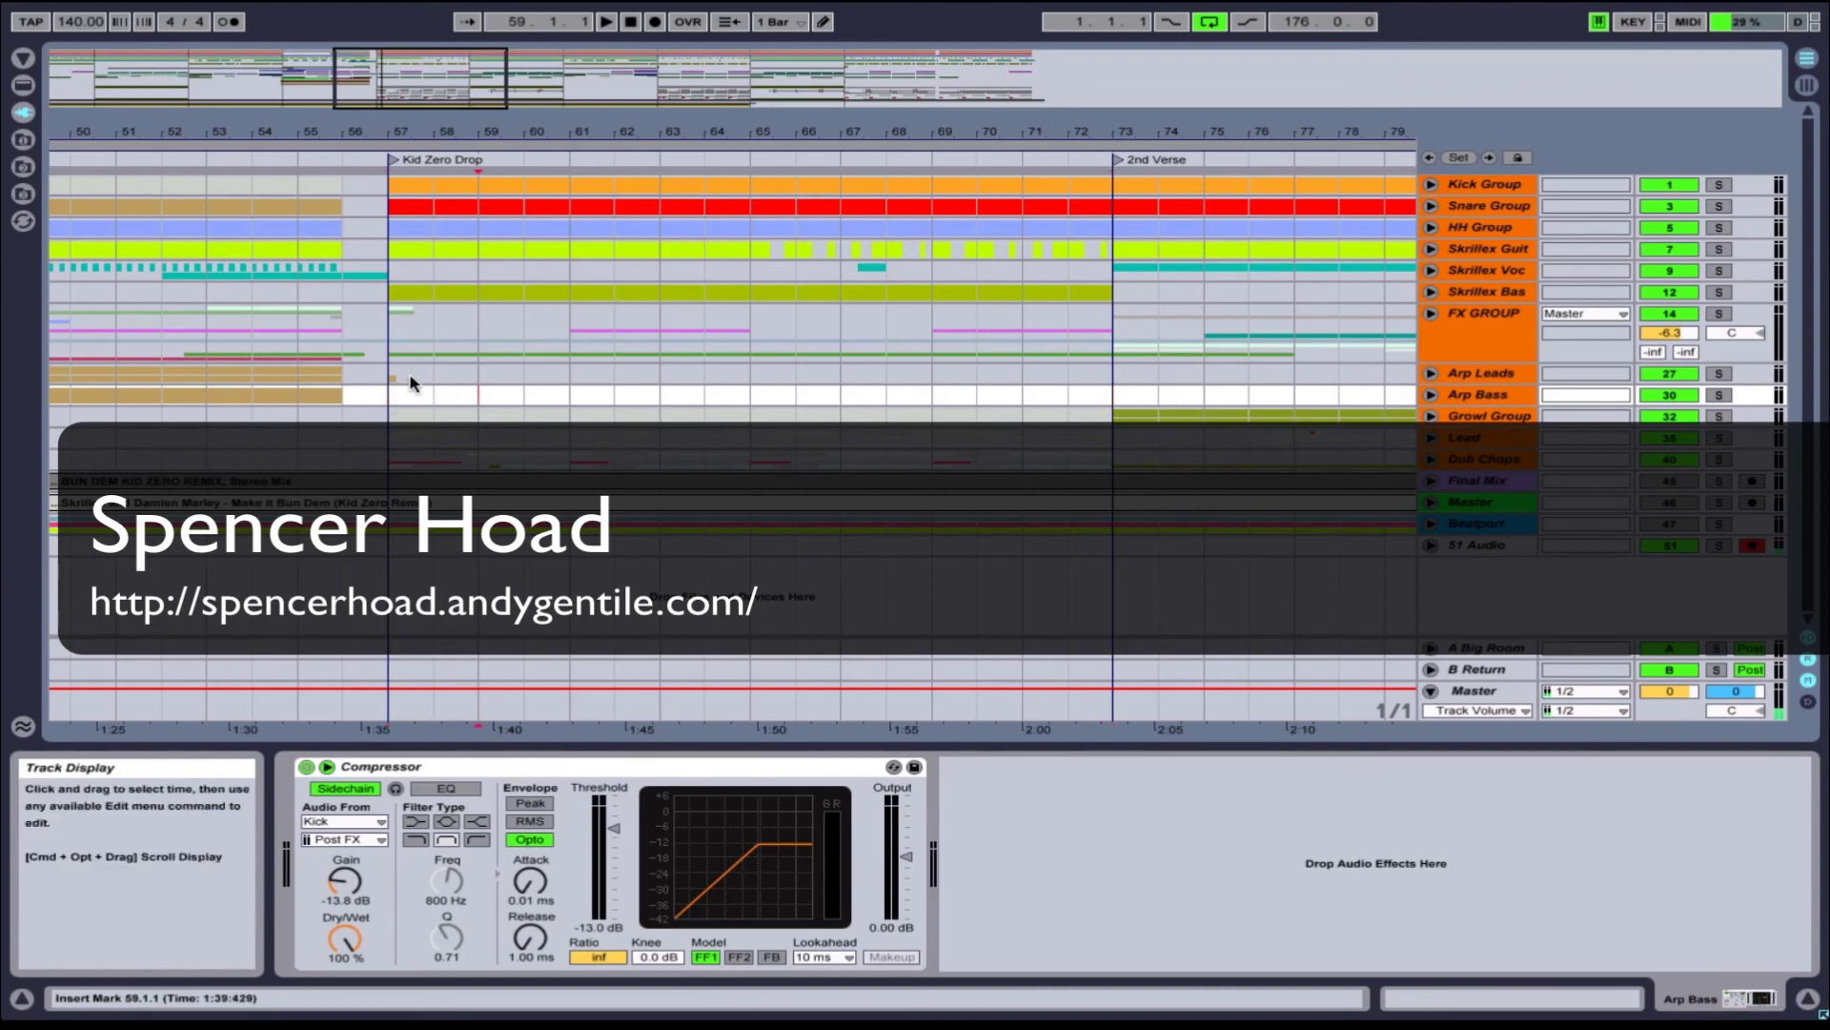
click(378, 378)
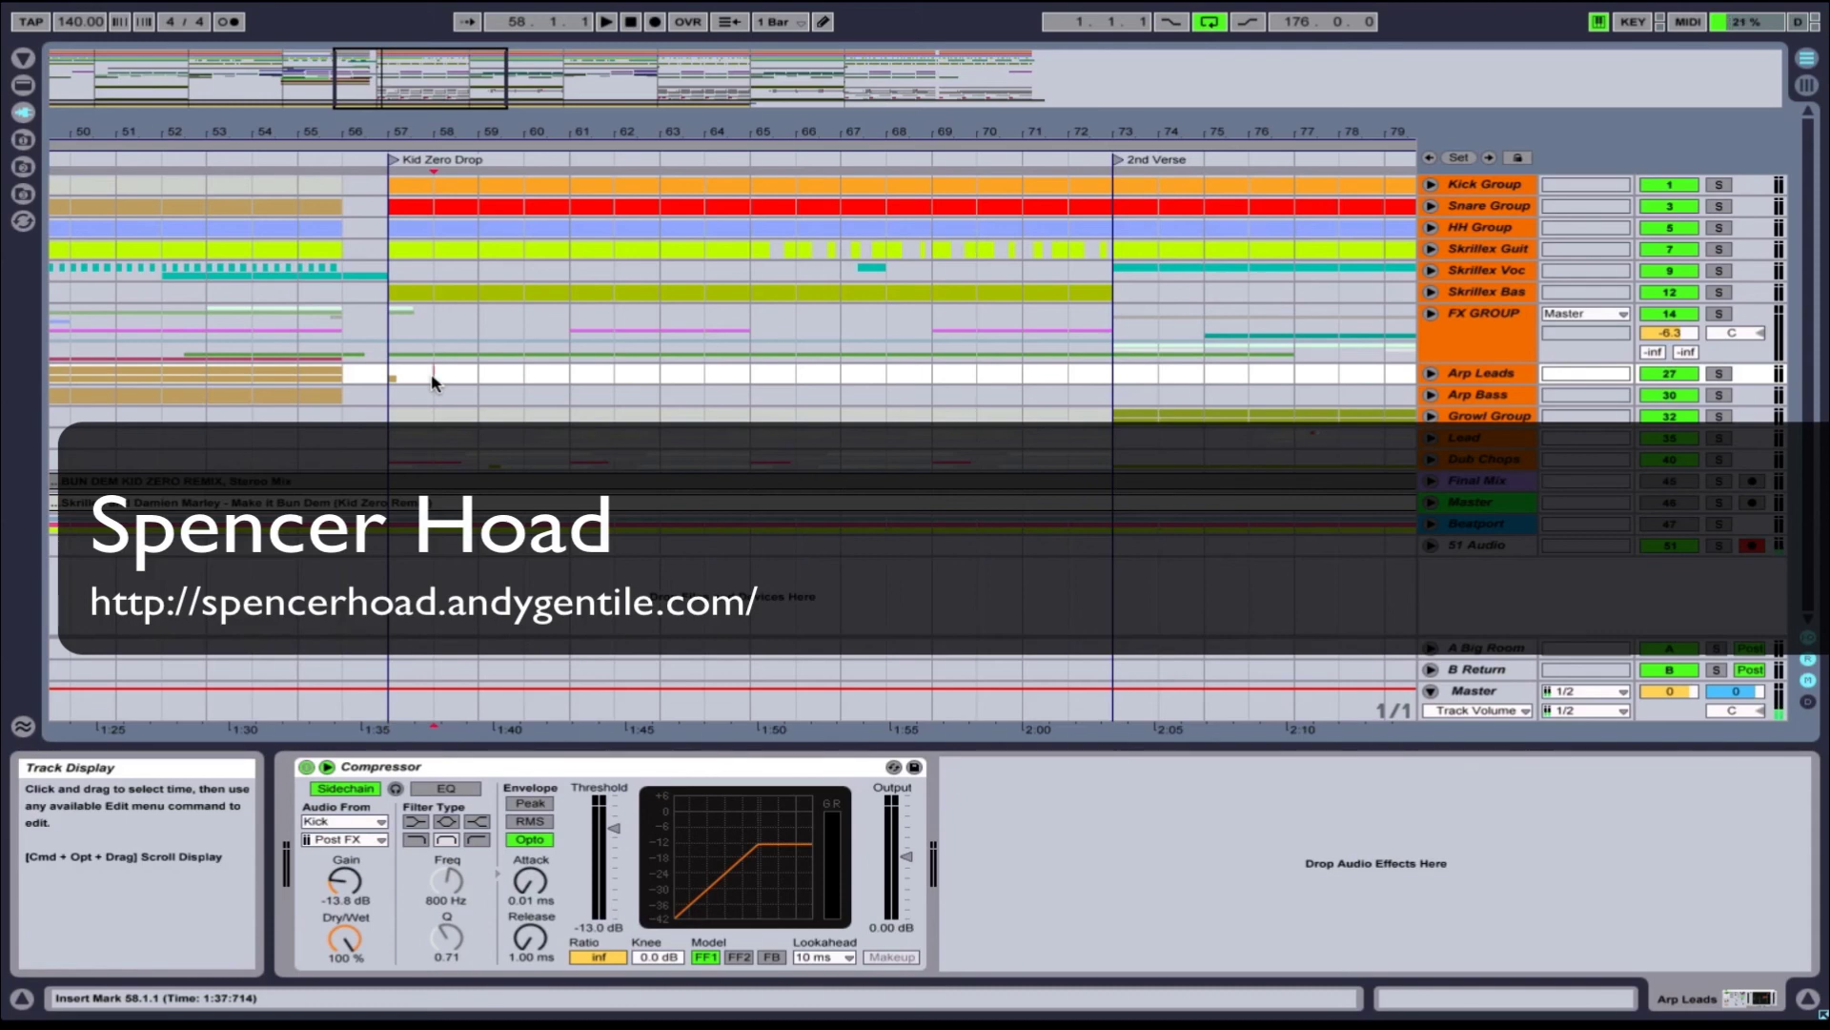
click(464, 376)
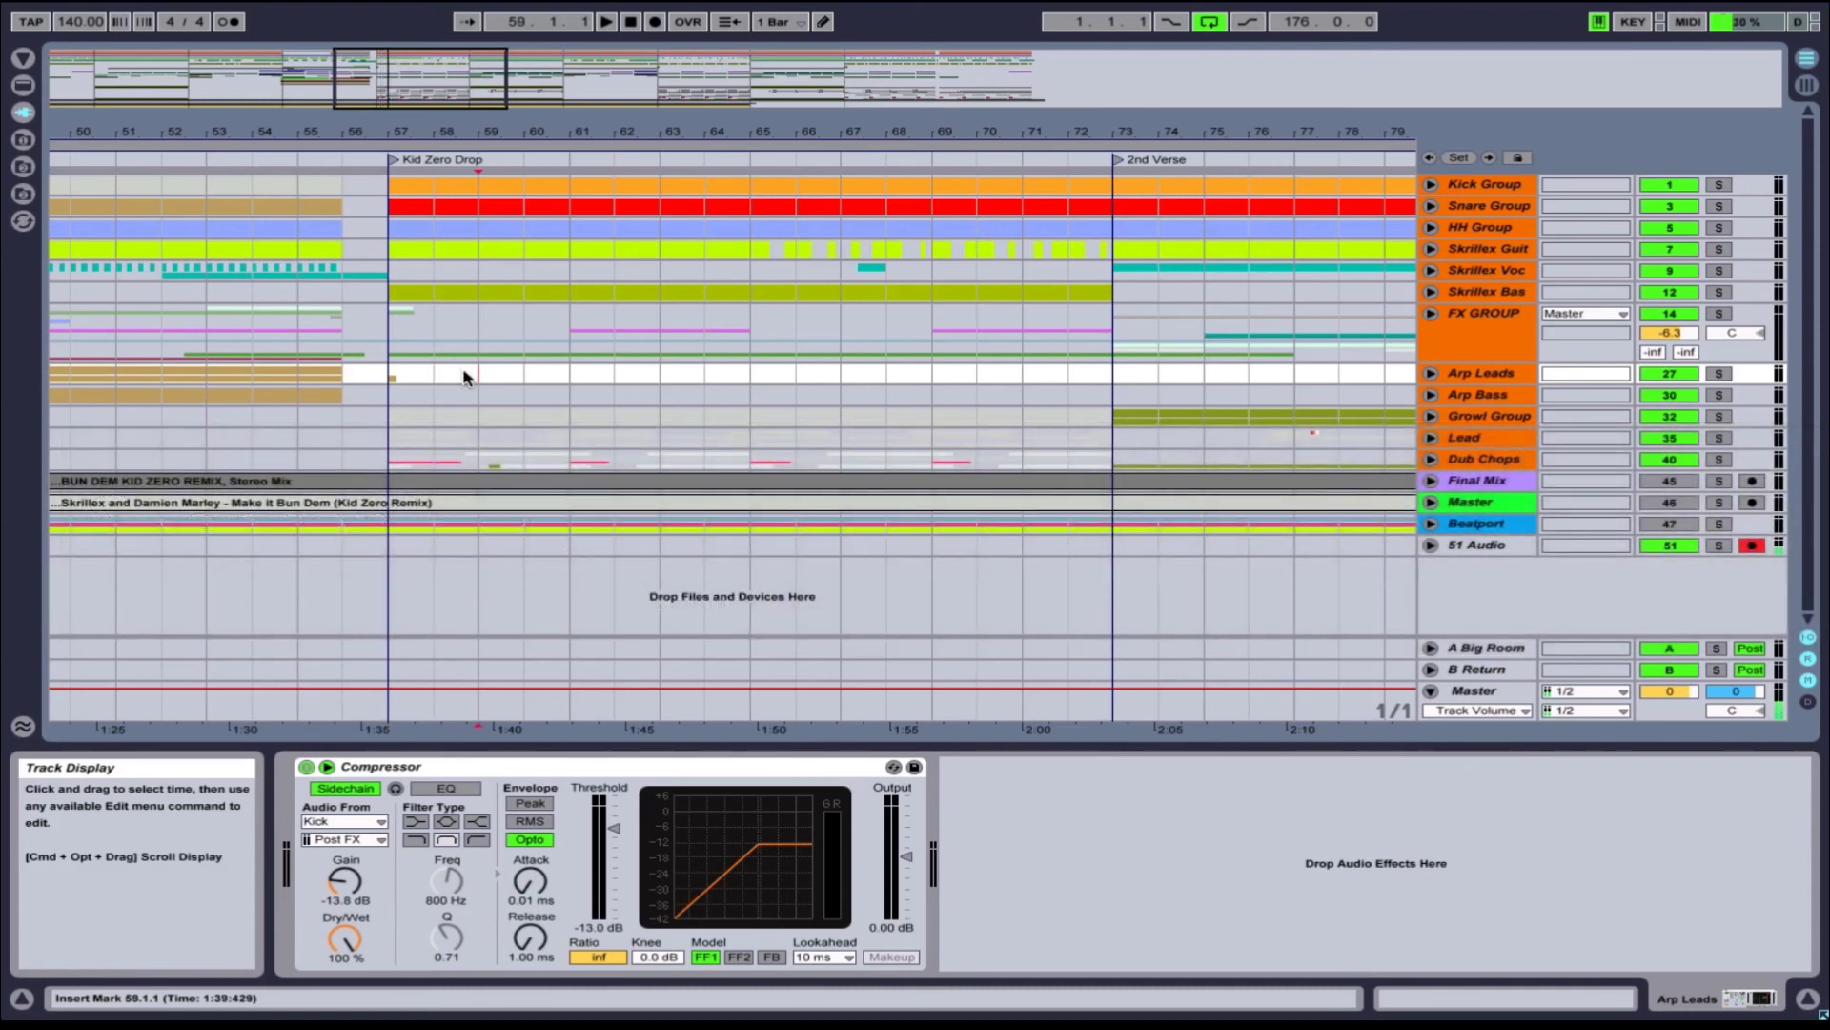
Step: Examine the Kid Zero Drop section up to the 2nd Verse locator and select Dub Chops at bar 73
drag(474, 375, 528, 375)
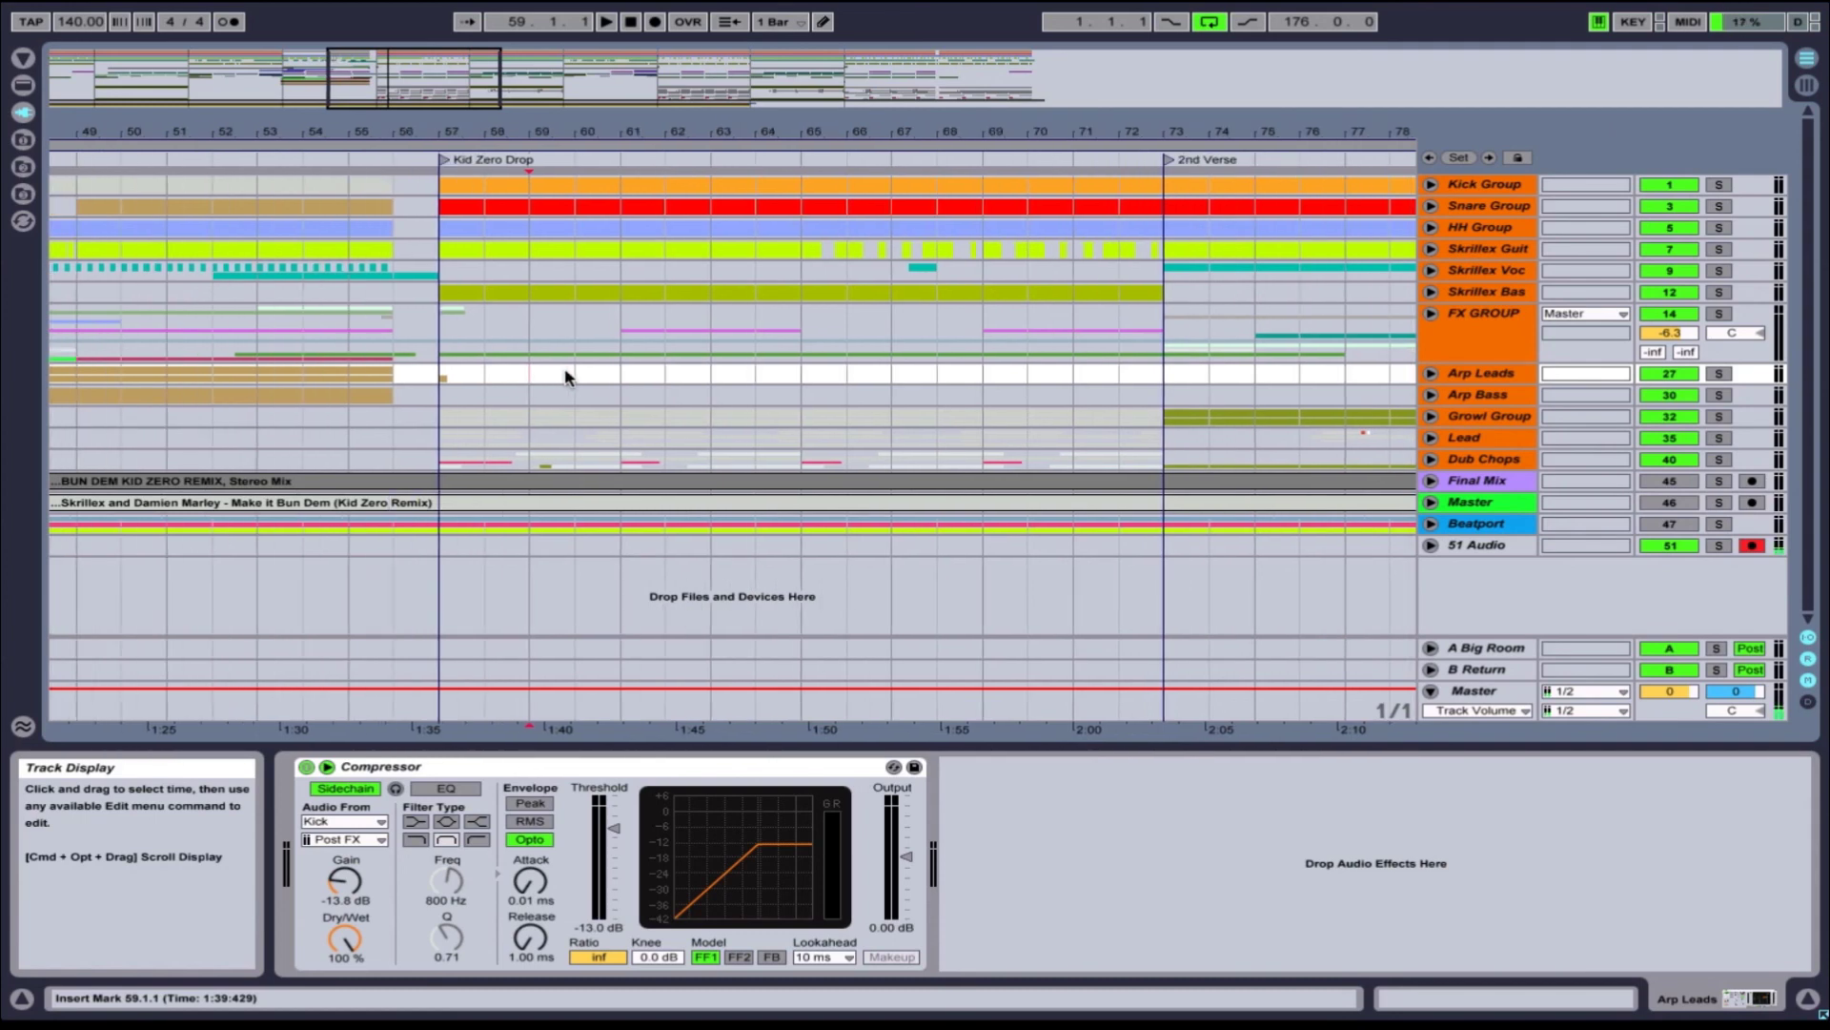
drag(572, 125, 572, 136)
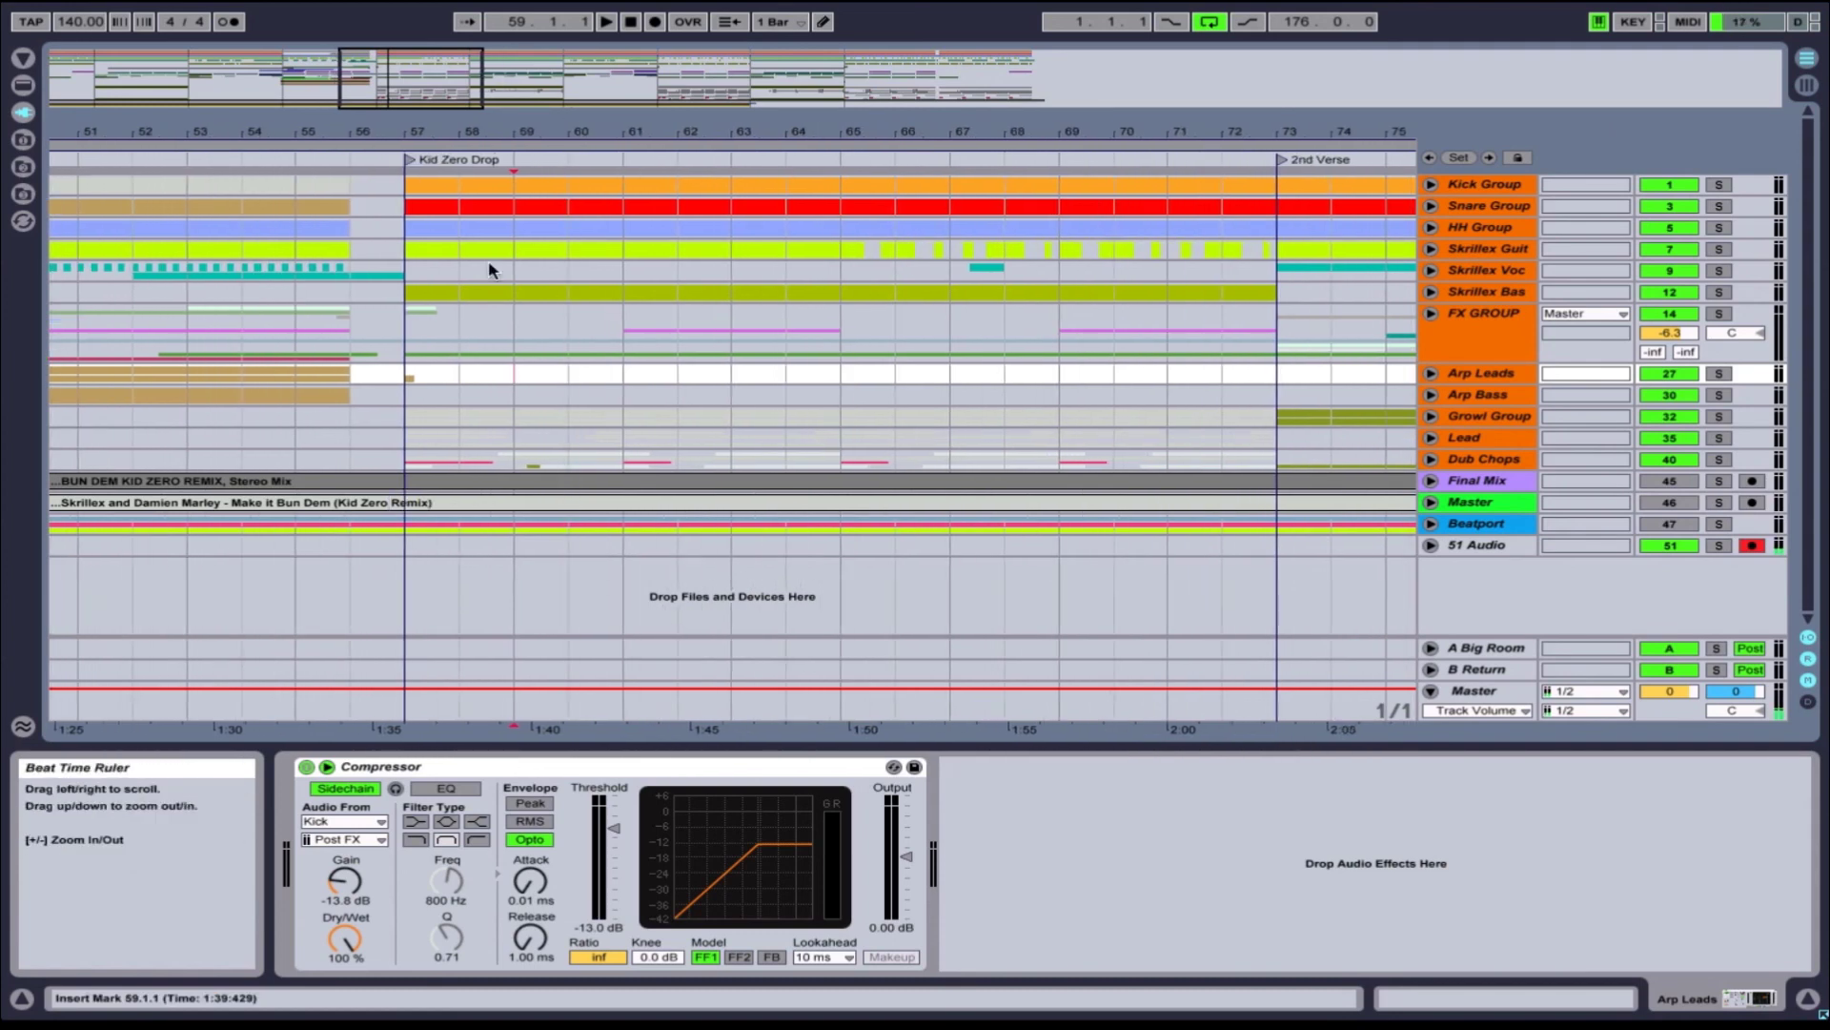
drag(397, 337, 1282, 474)
click(1276, 463)
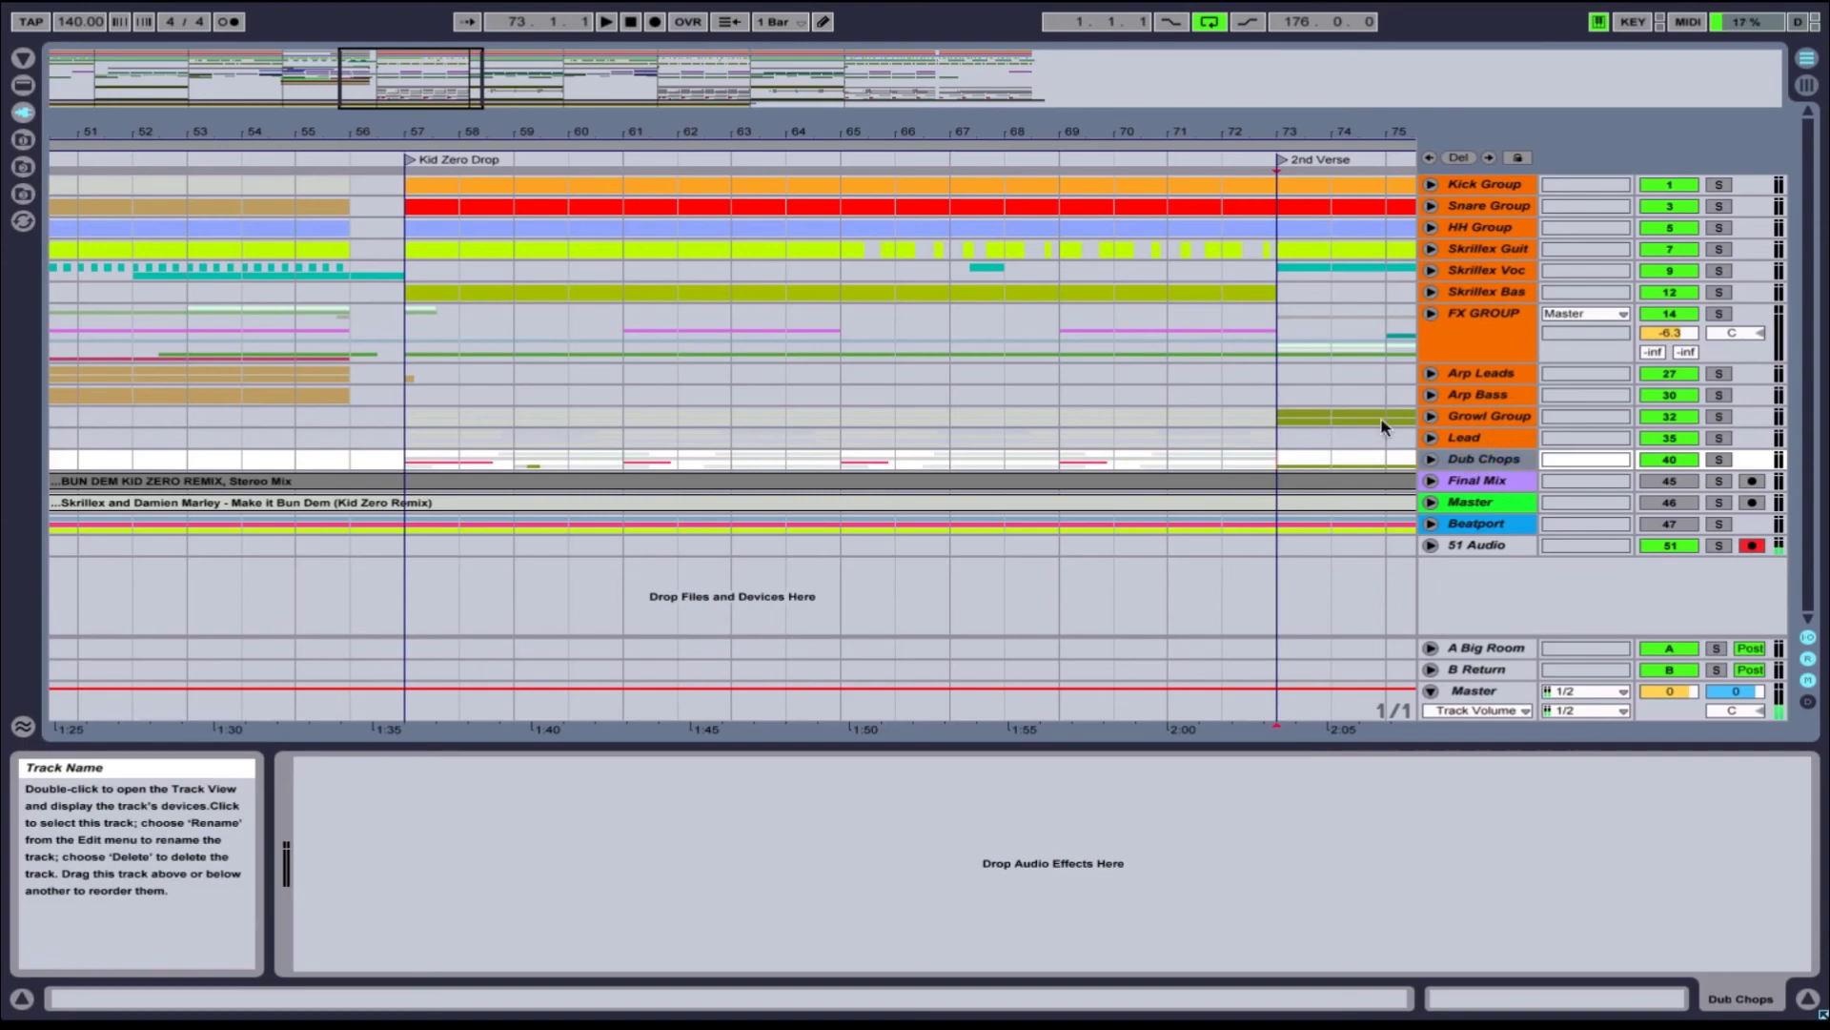
Step: Play the arrangement from its beginning with Final Mix selected, jump playback to the Transition locator, and stop playback
drag(457, 136, 458, 124)
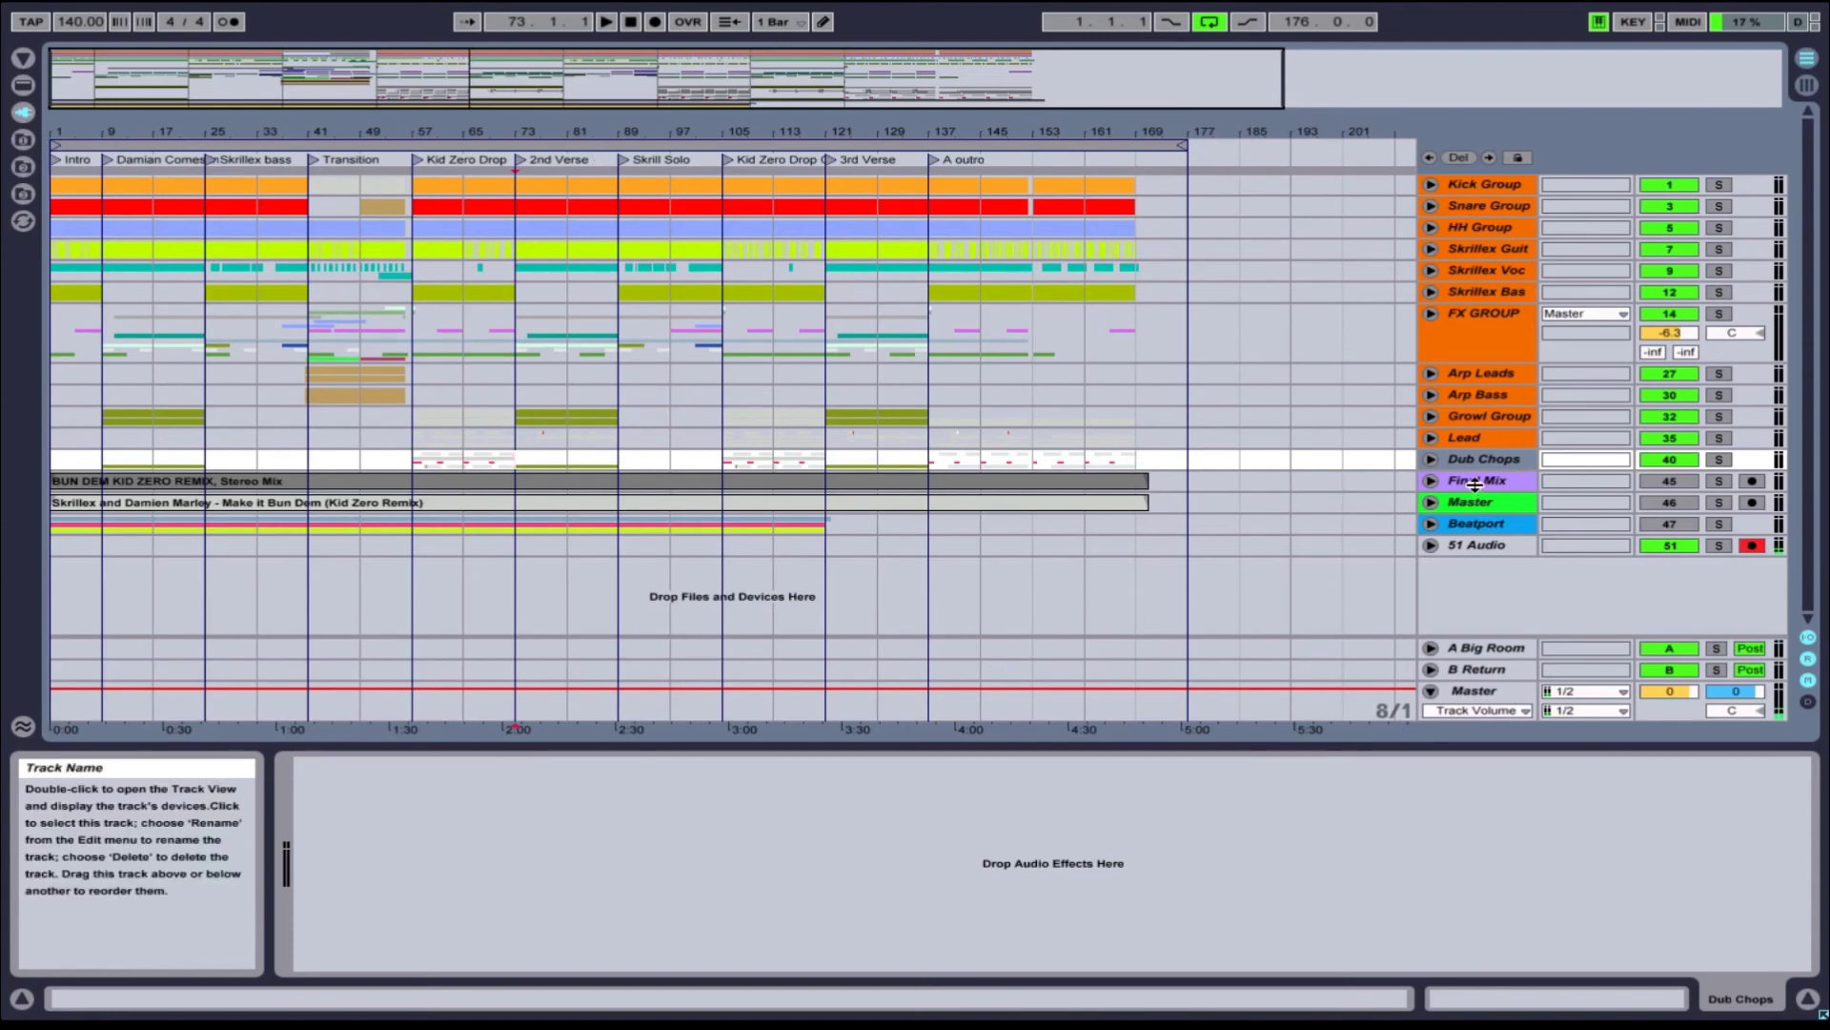
click(1475, 483)
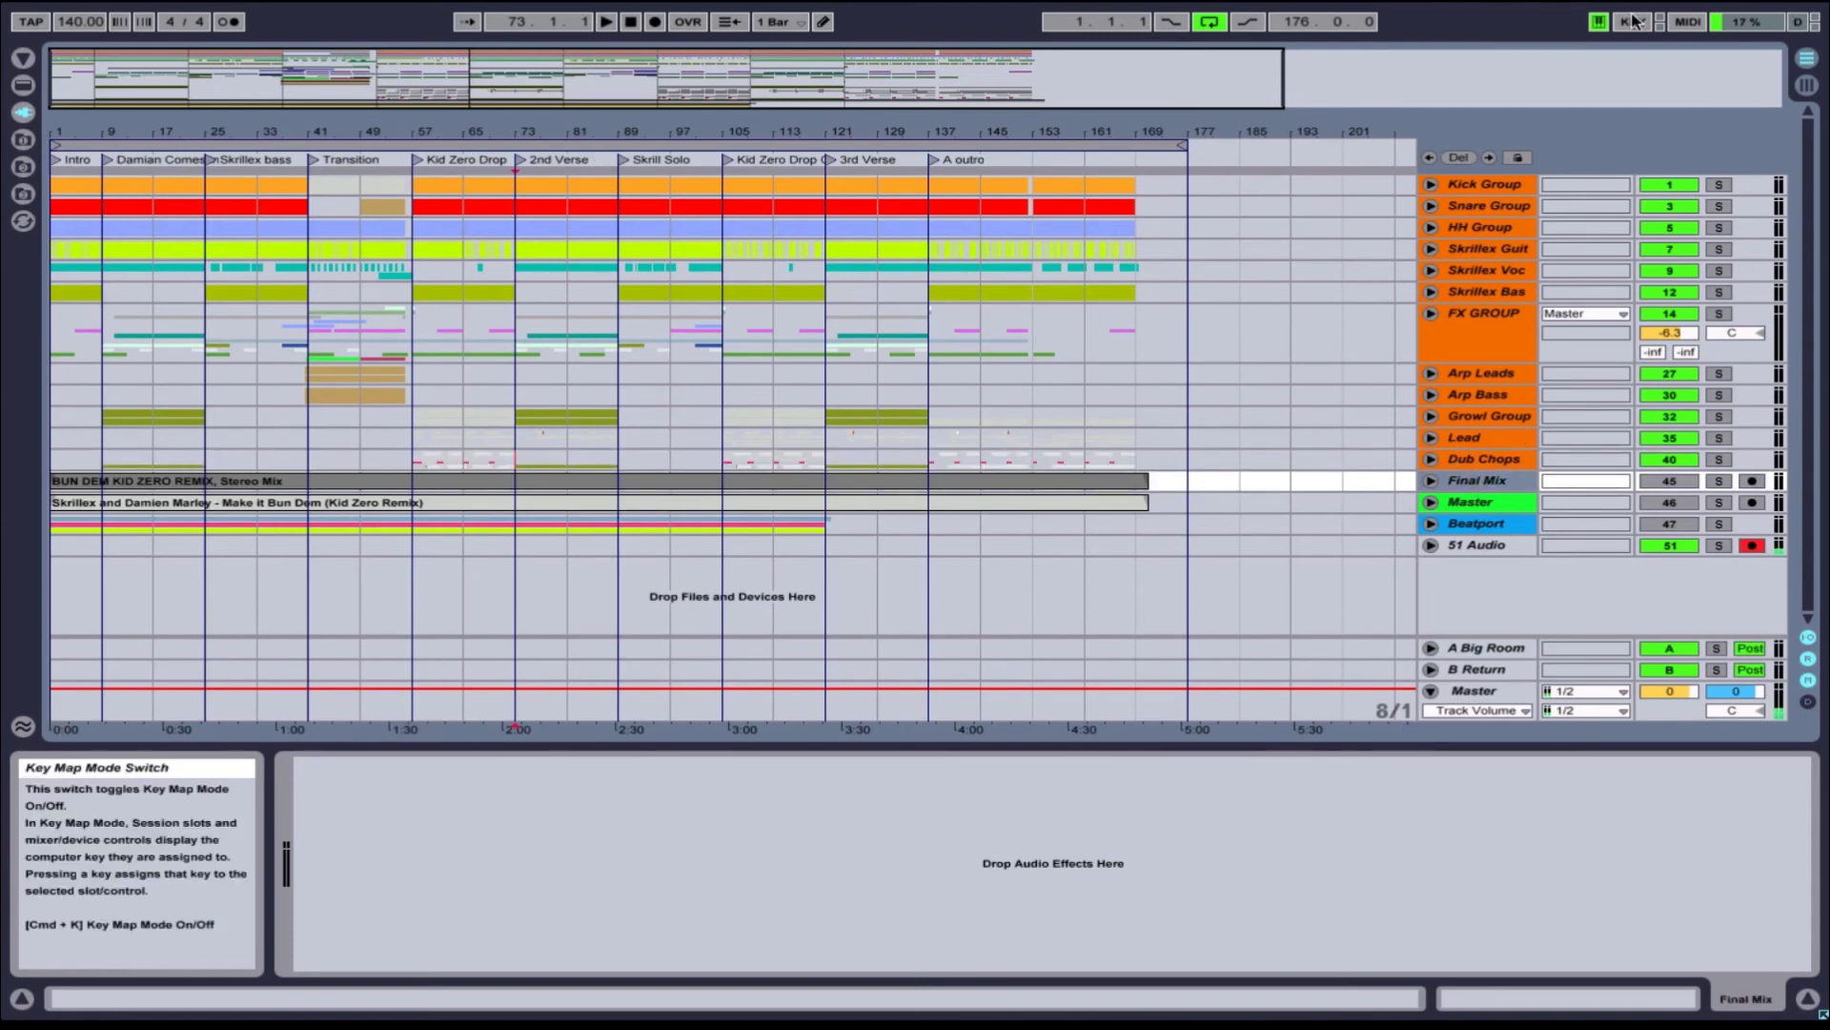
click(635, 24)
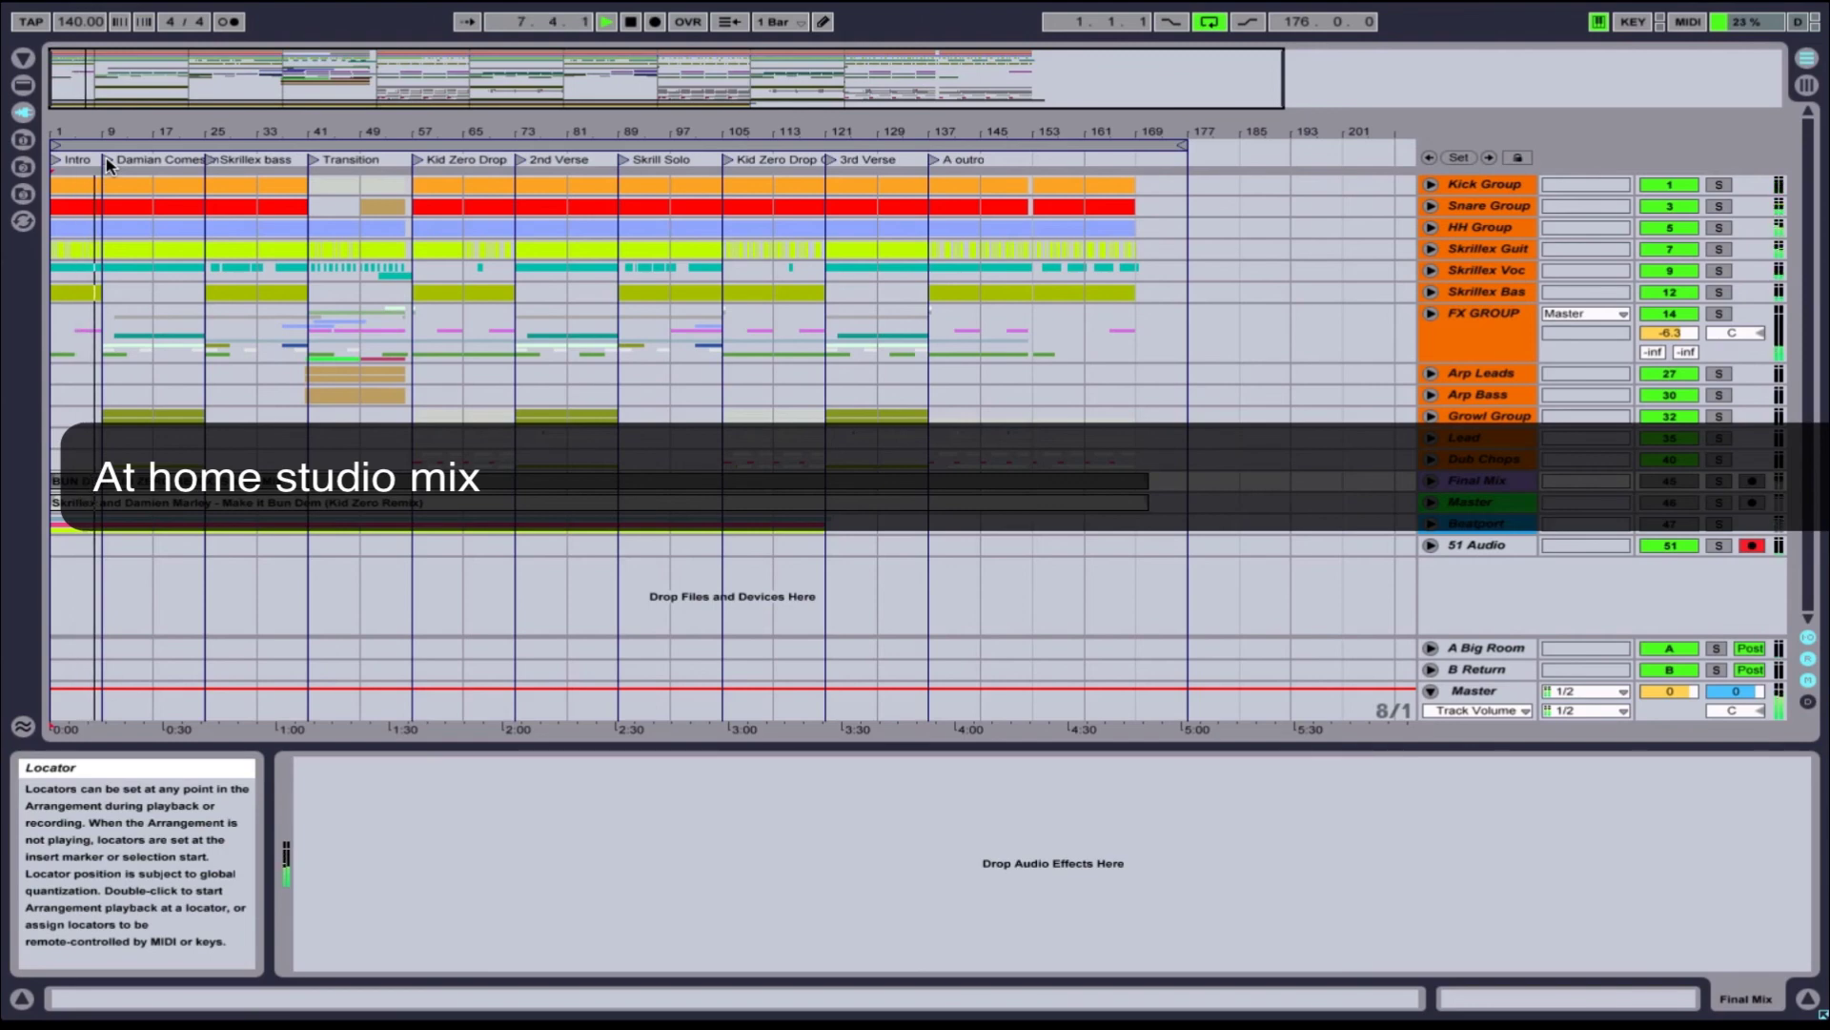
click(312, 160)
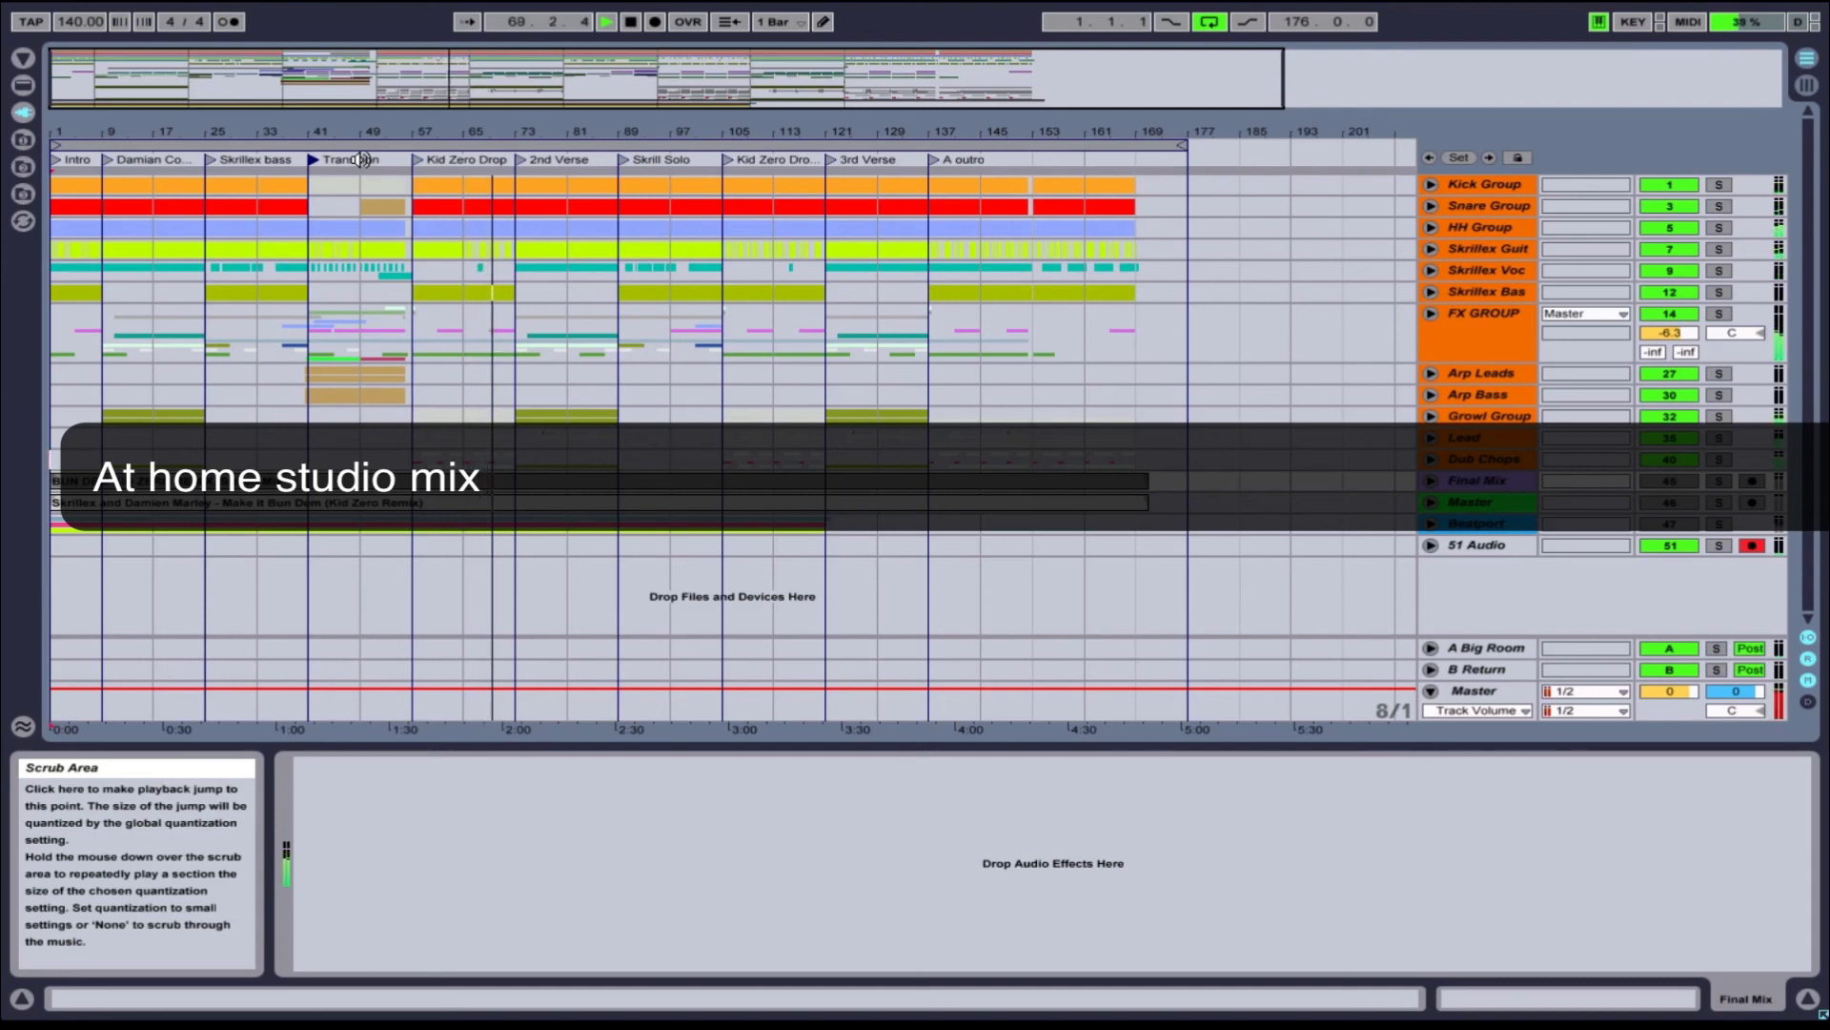
click(631, 32)
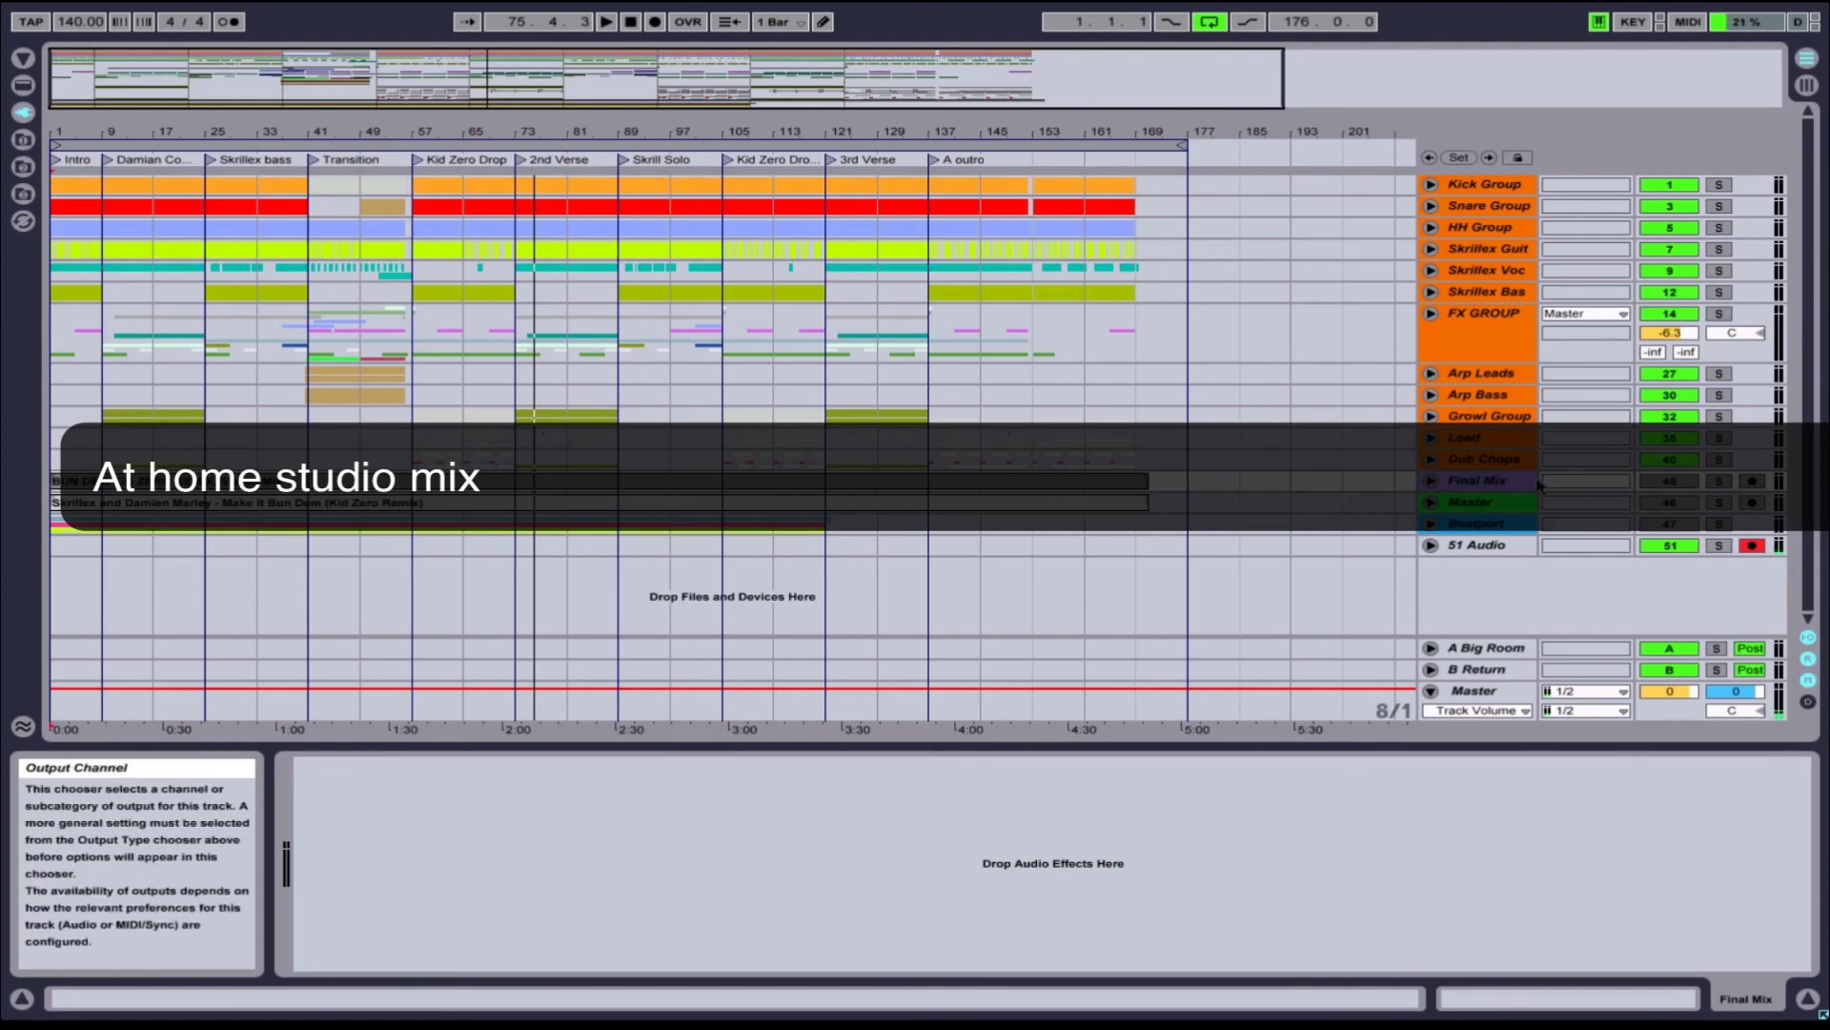
Step: Unfold the Final Mix track and solo it
click(1430, 482)
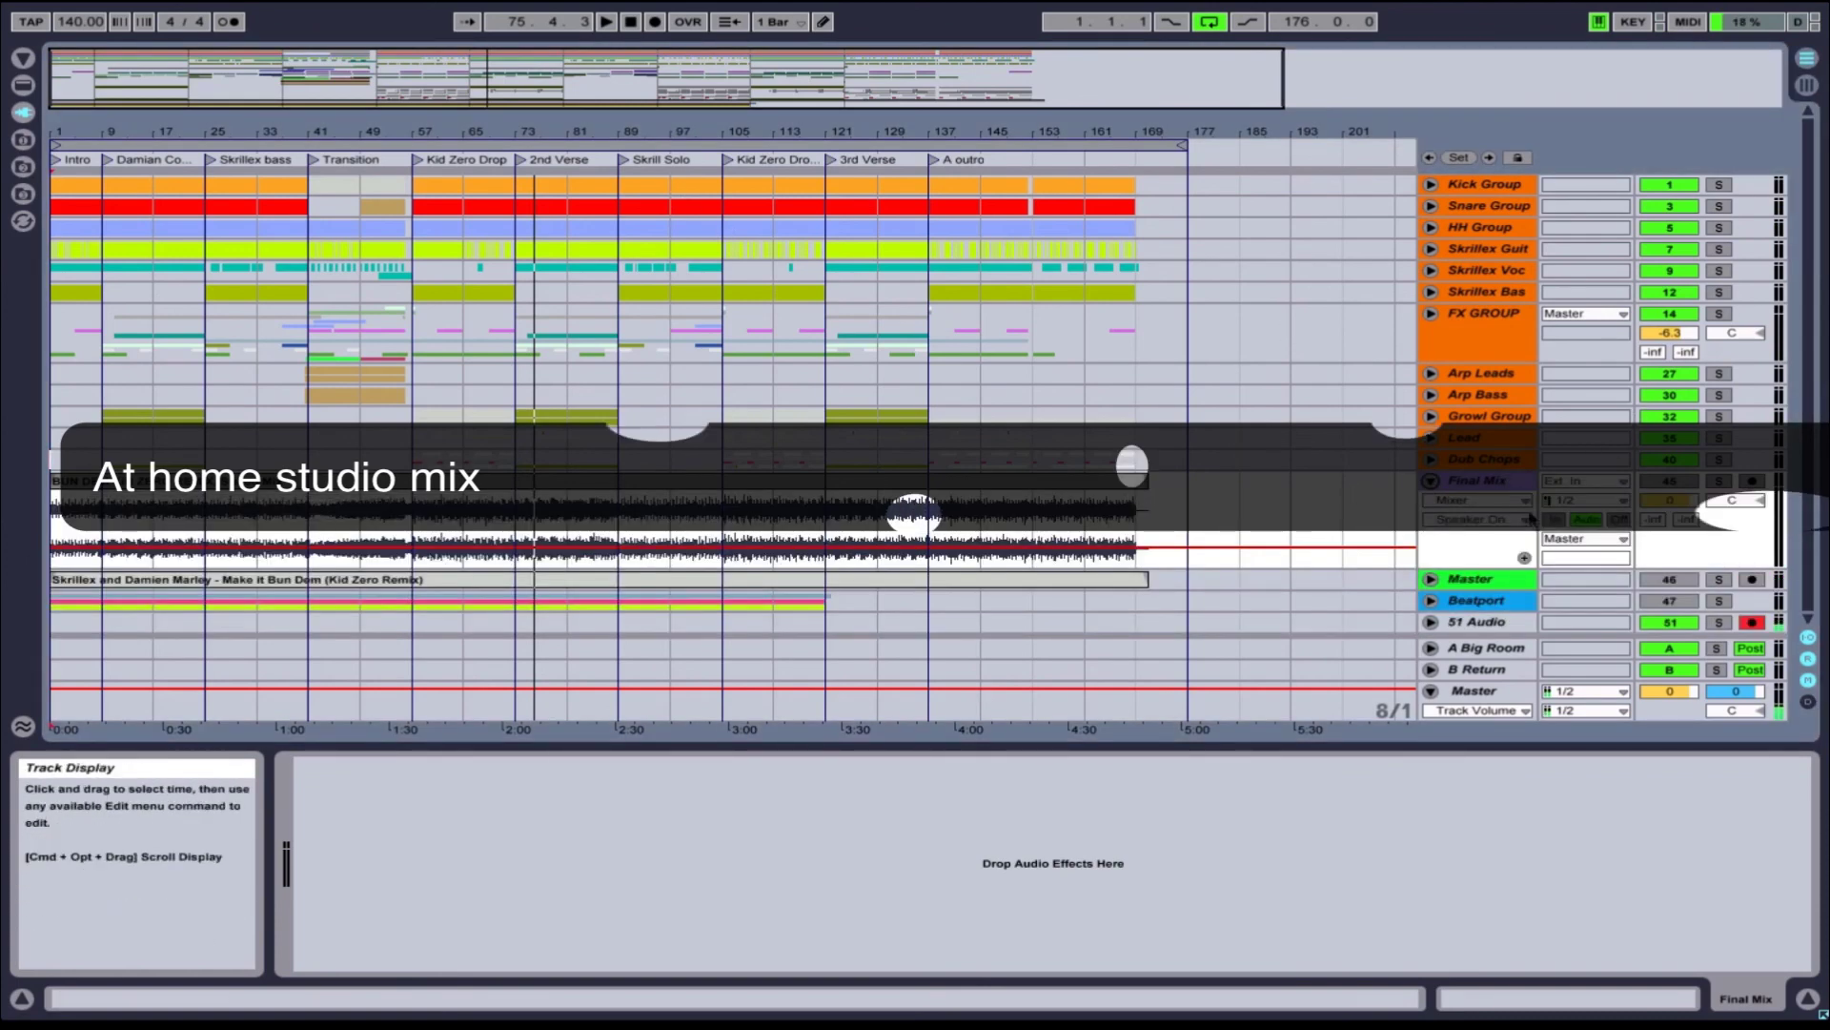
click(1719, 481)
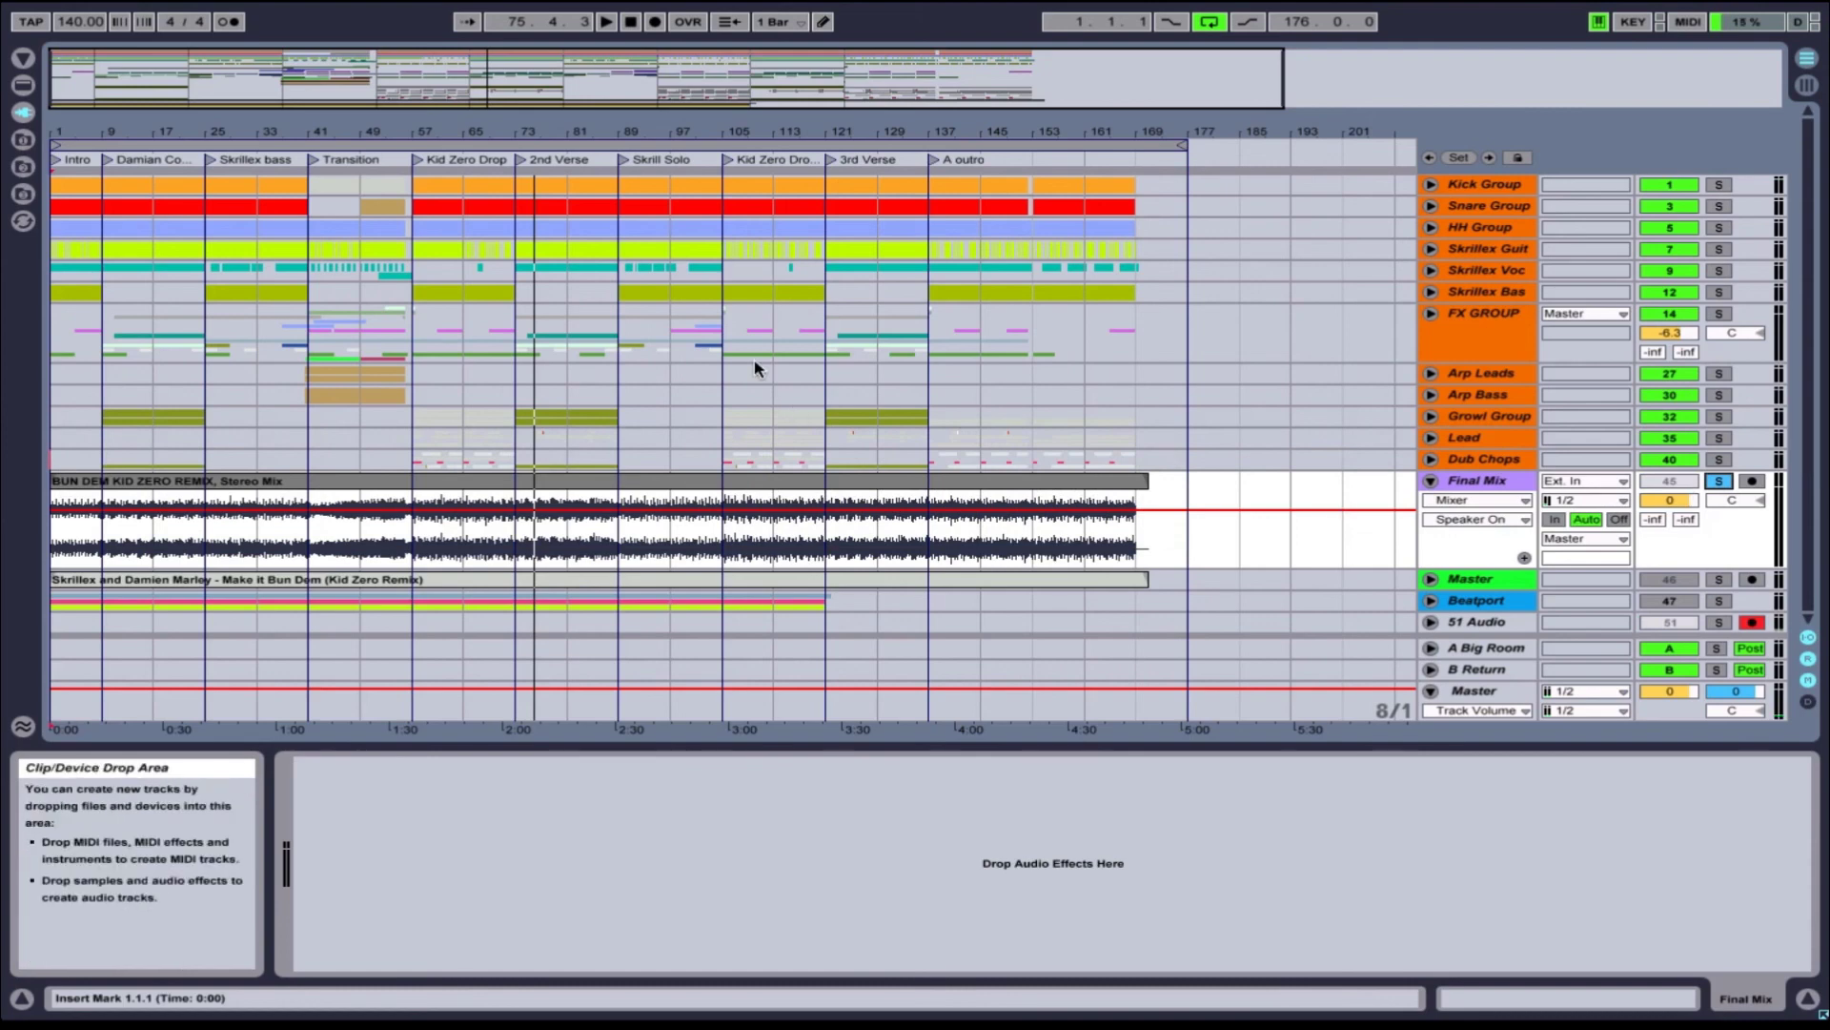
Step: Play the soloed Final Mix from the beginning of the arrangement, jumping playback to the Skrillex bass and Transition locators
click(630, 21)
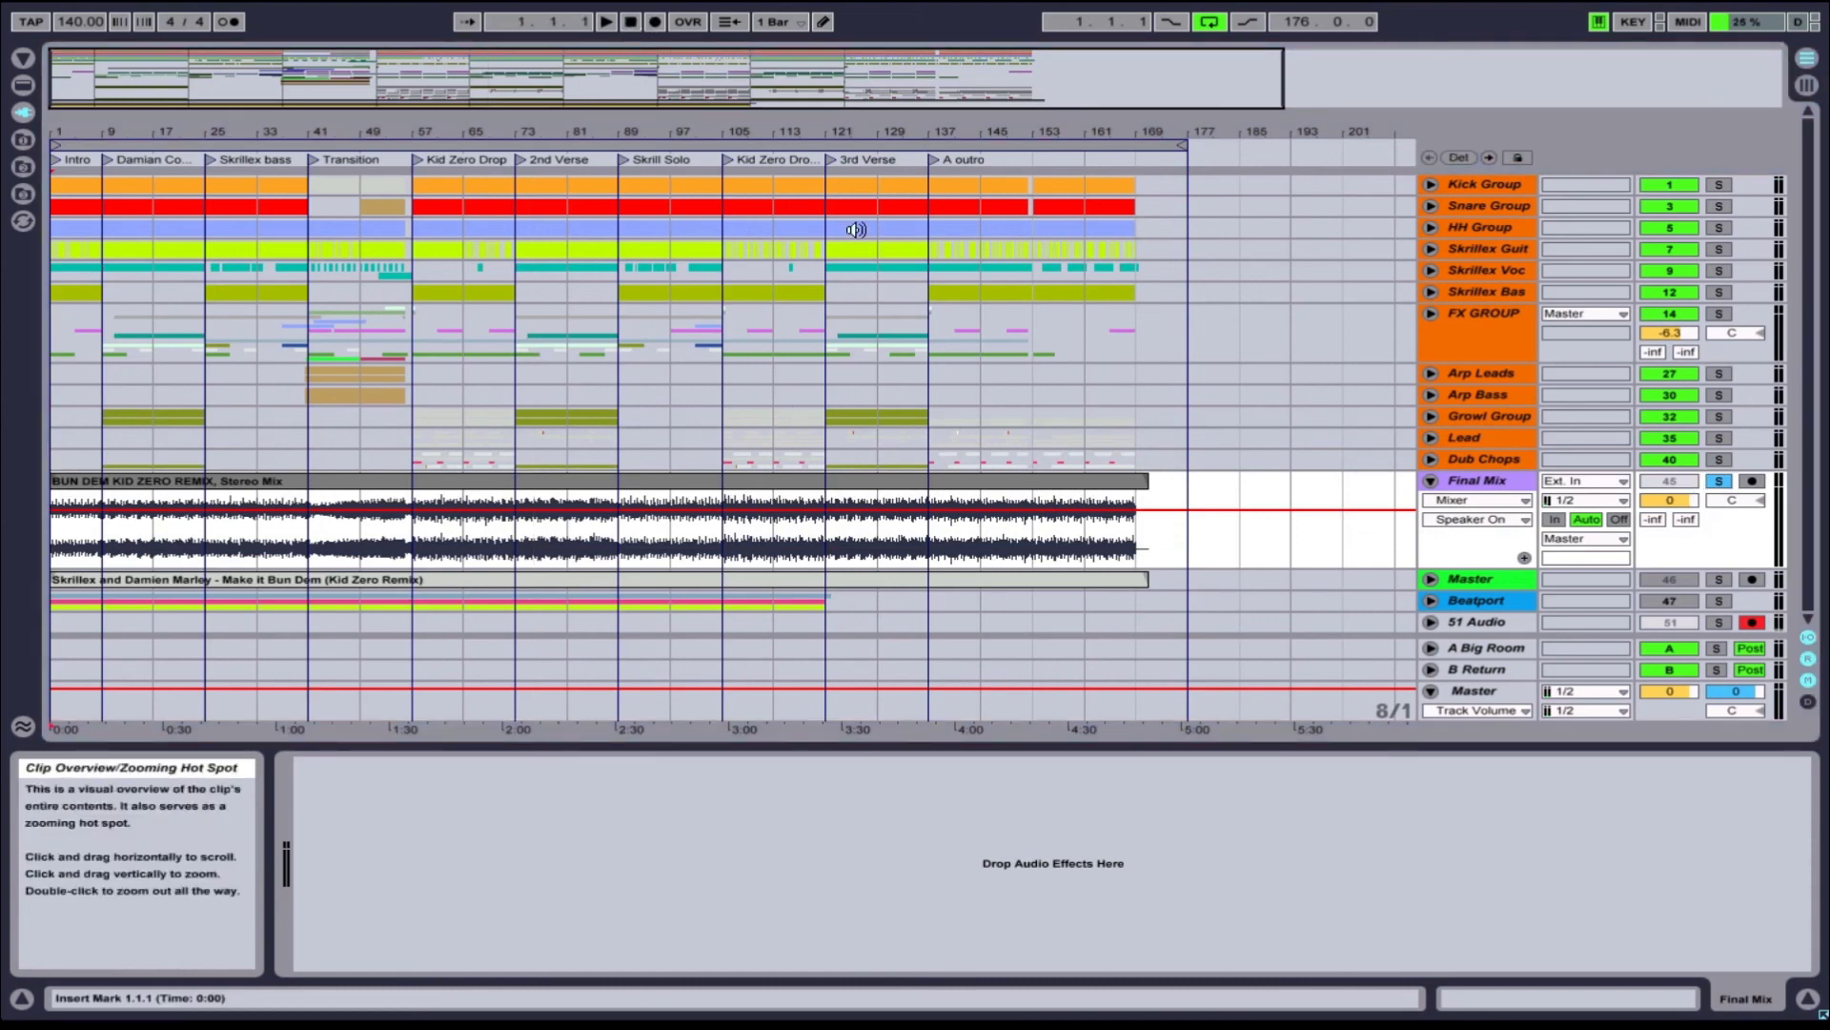
key(space)
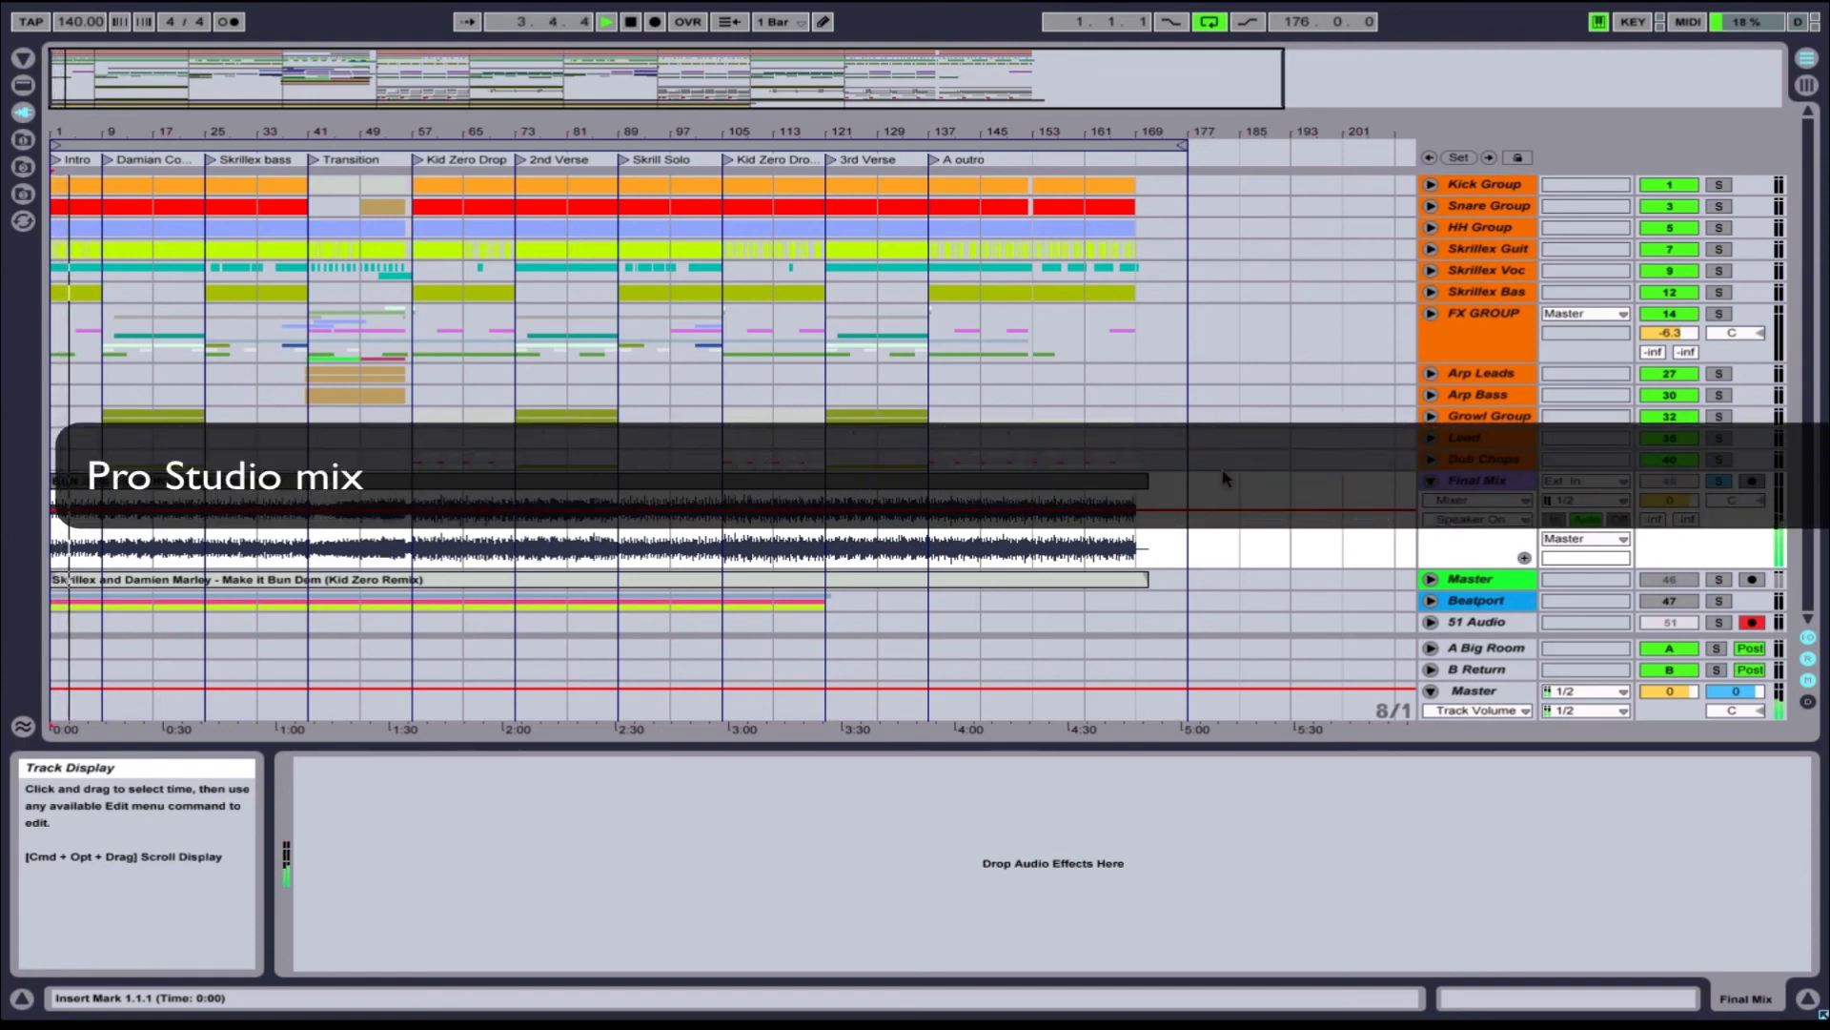
click(210, 161)
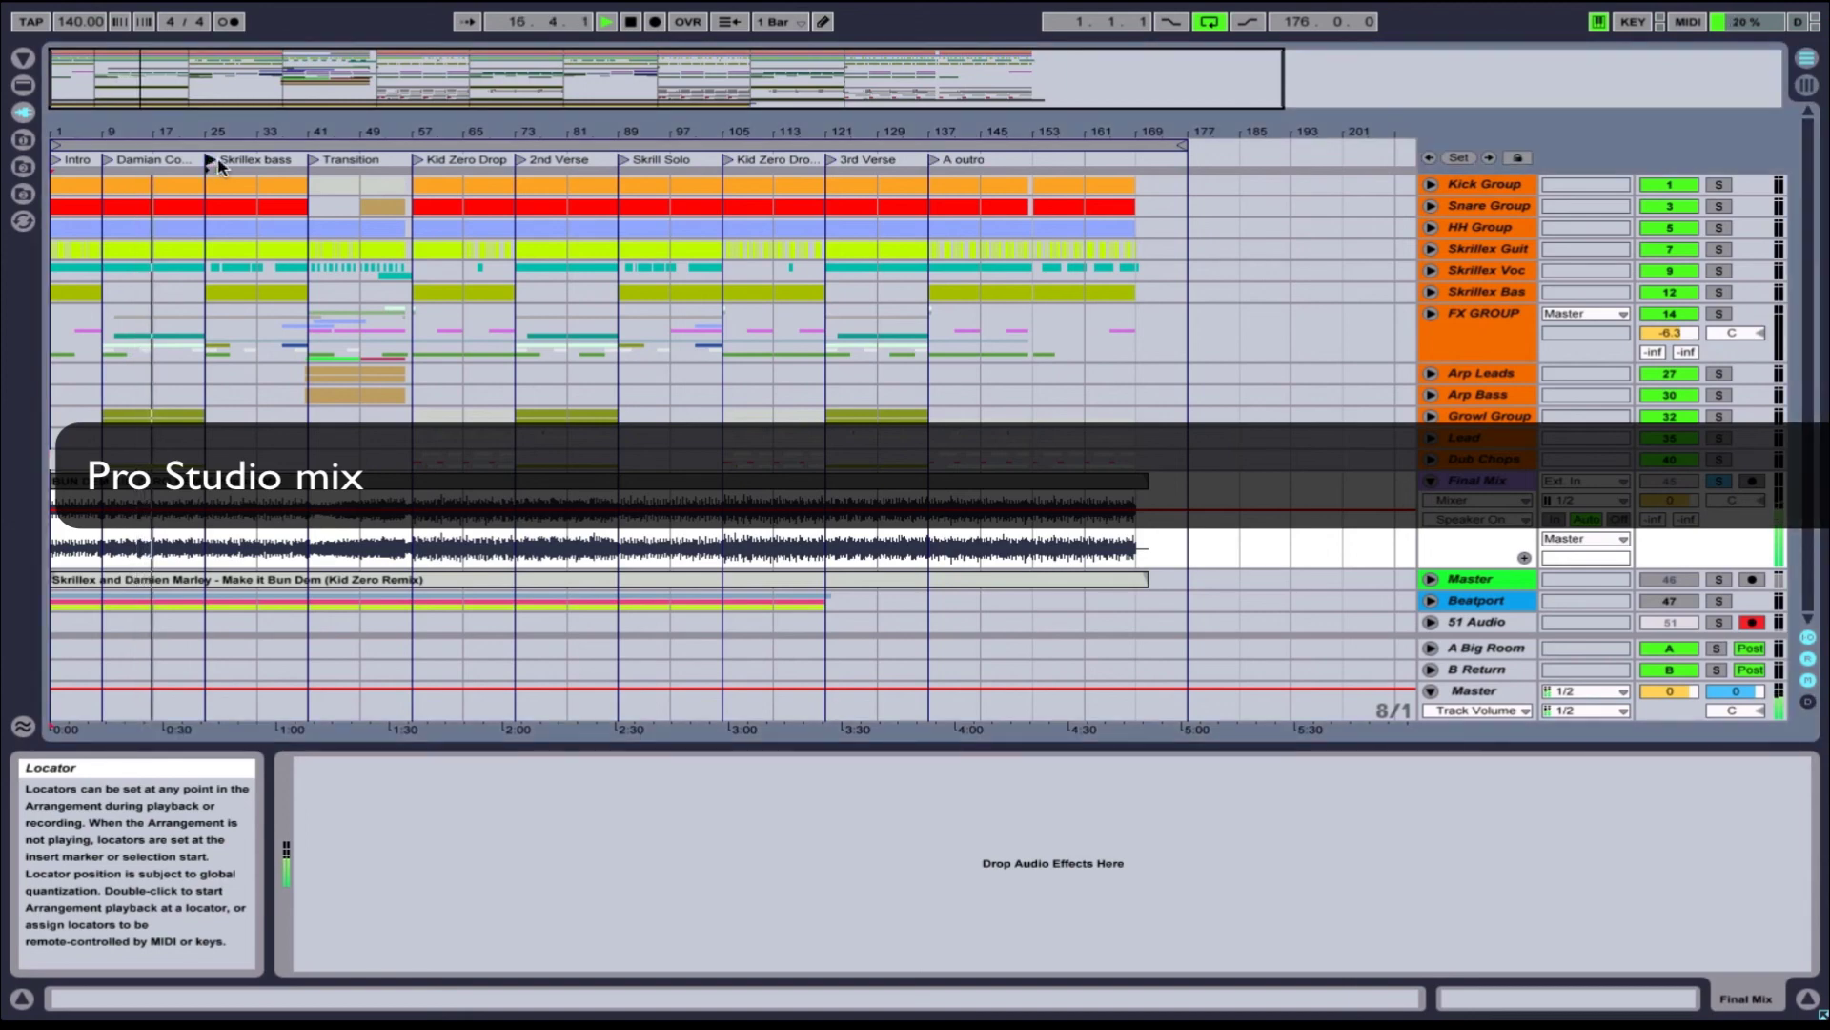
click(312, 160)
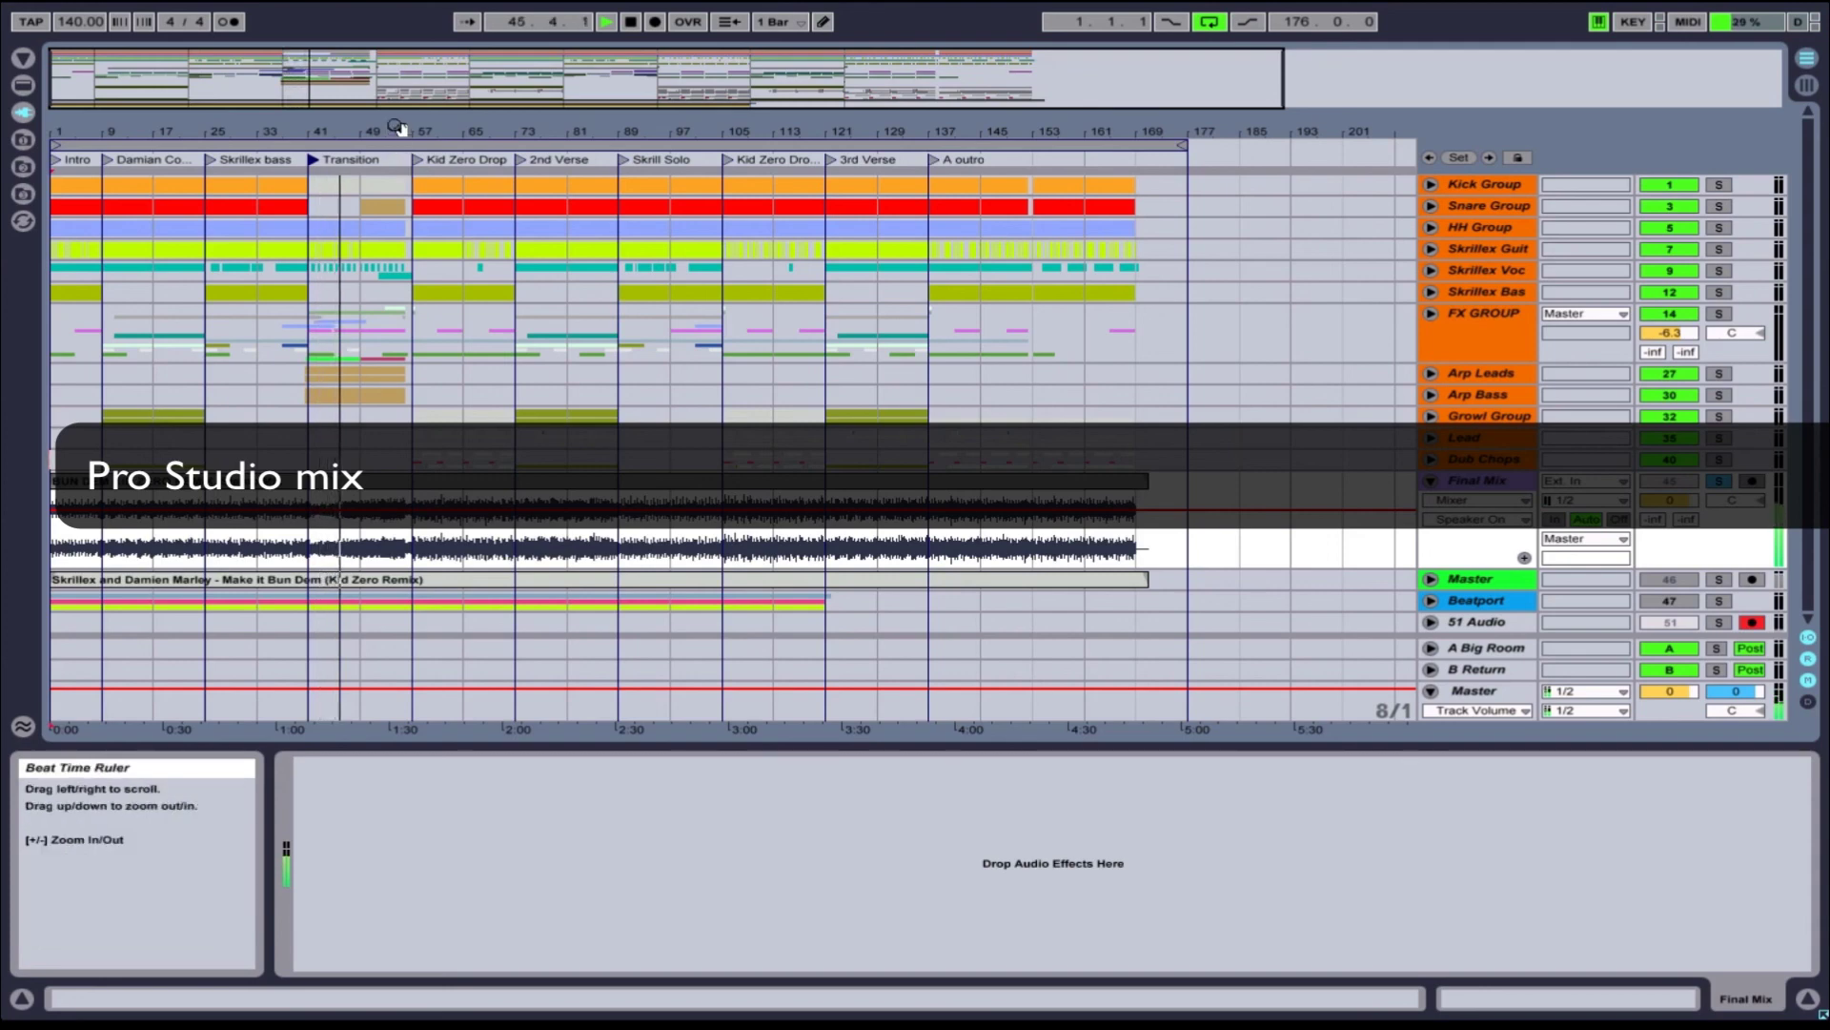
Step: Listen to the Final Mix through the Kid Zero Drop section, and jump playback to the Skrill Solo locator
drag(412, 131, 413, 204)
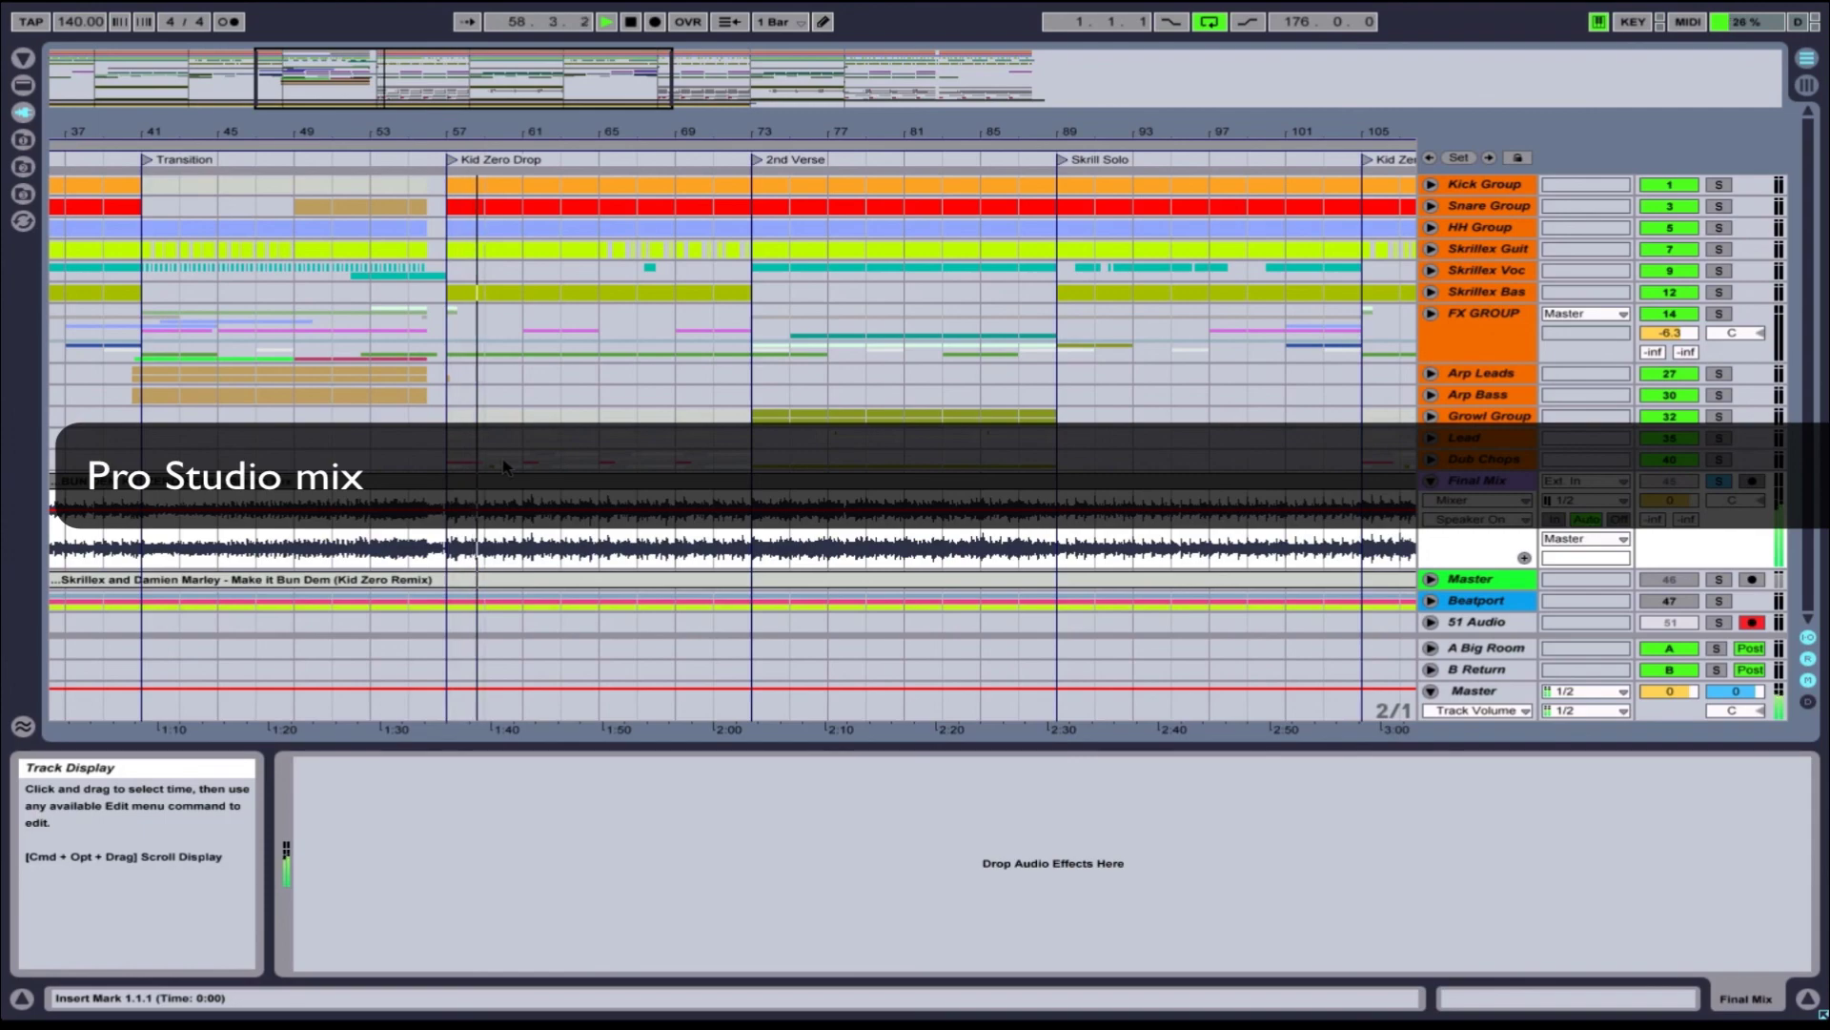
drag(524, 131, 524, 286)
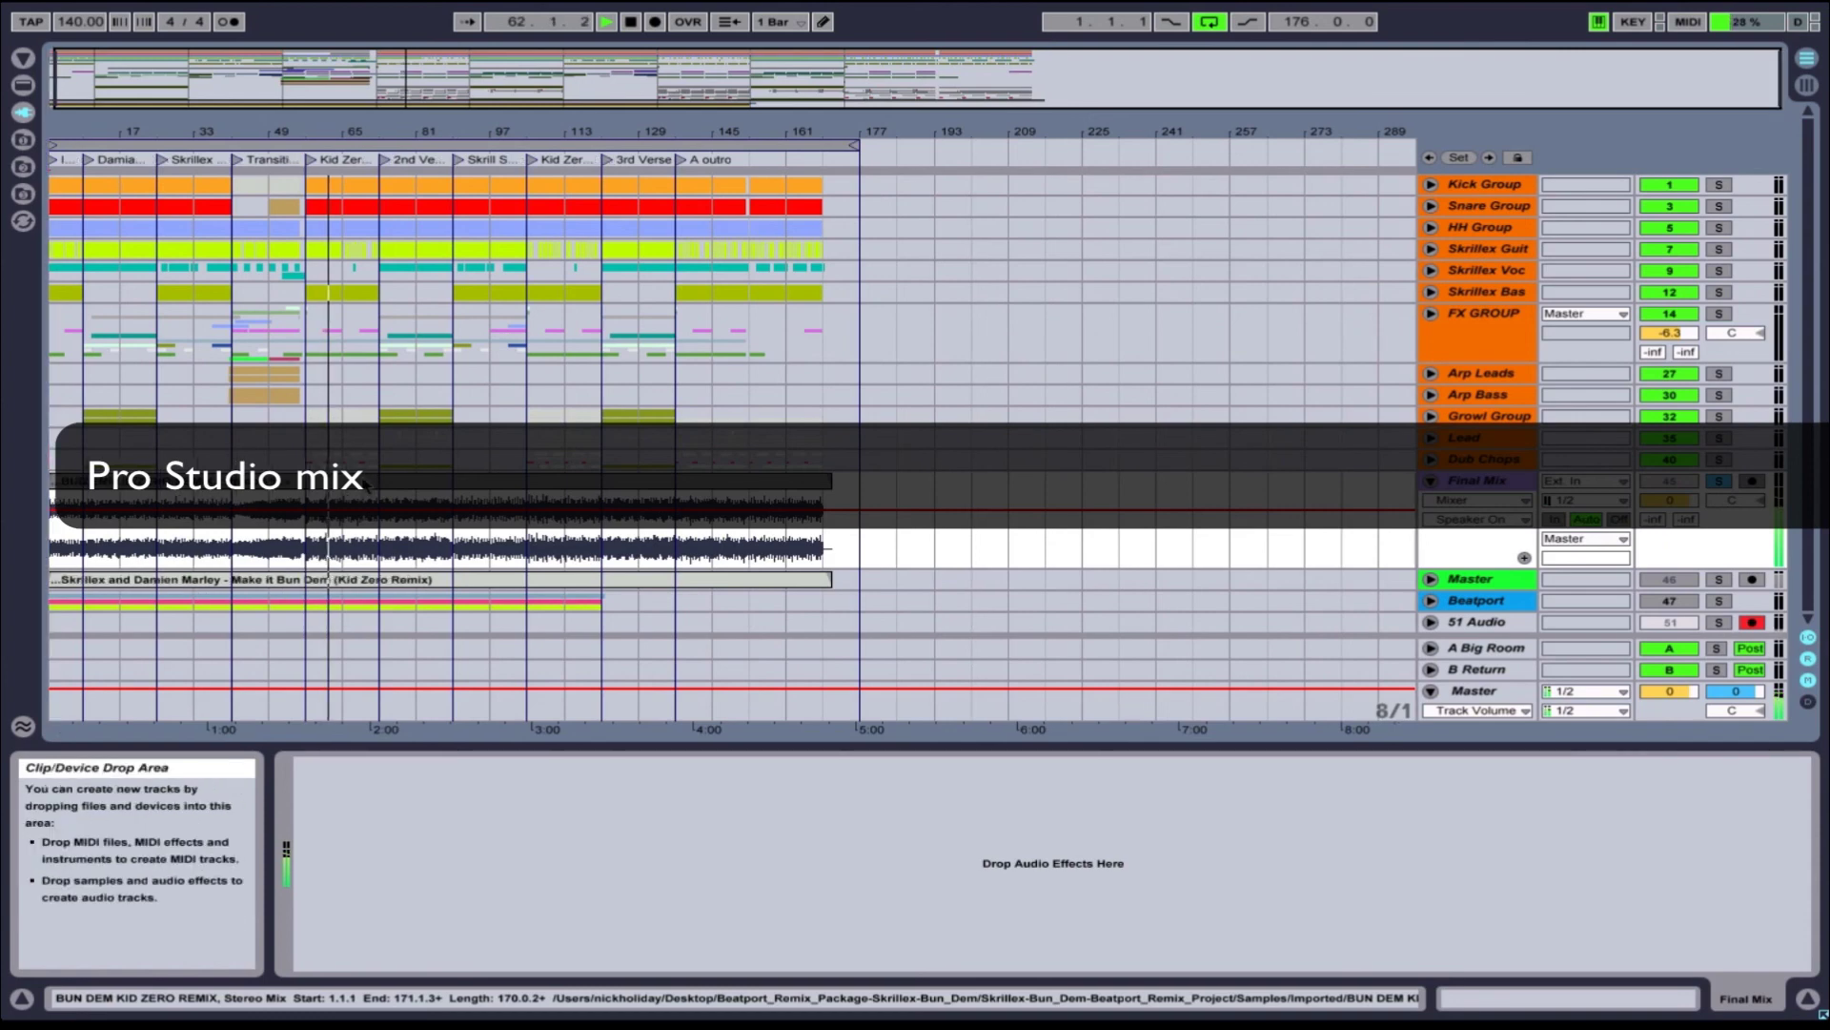
click(456, 160)
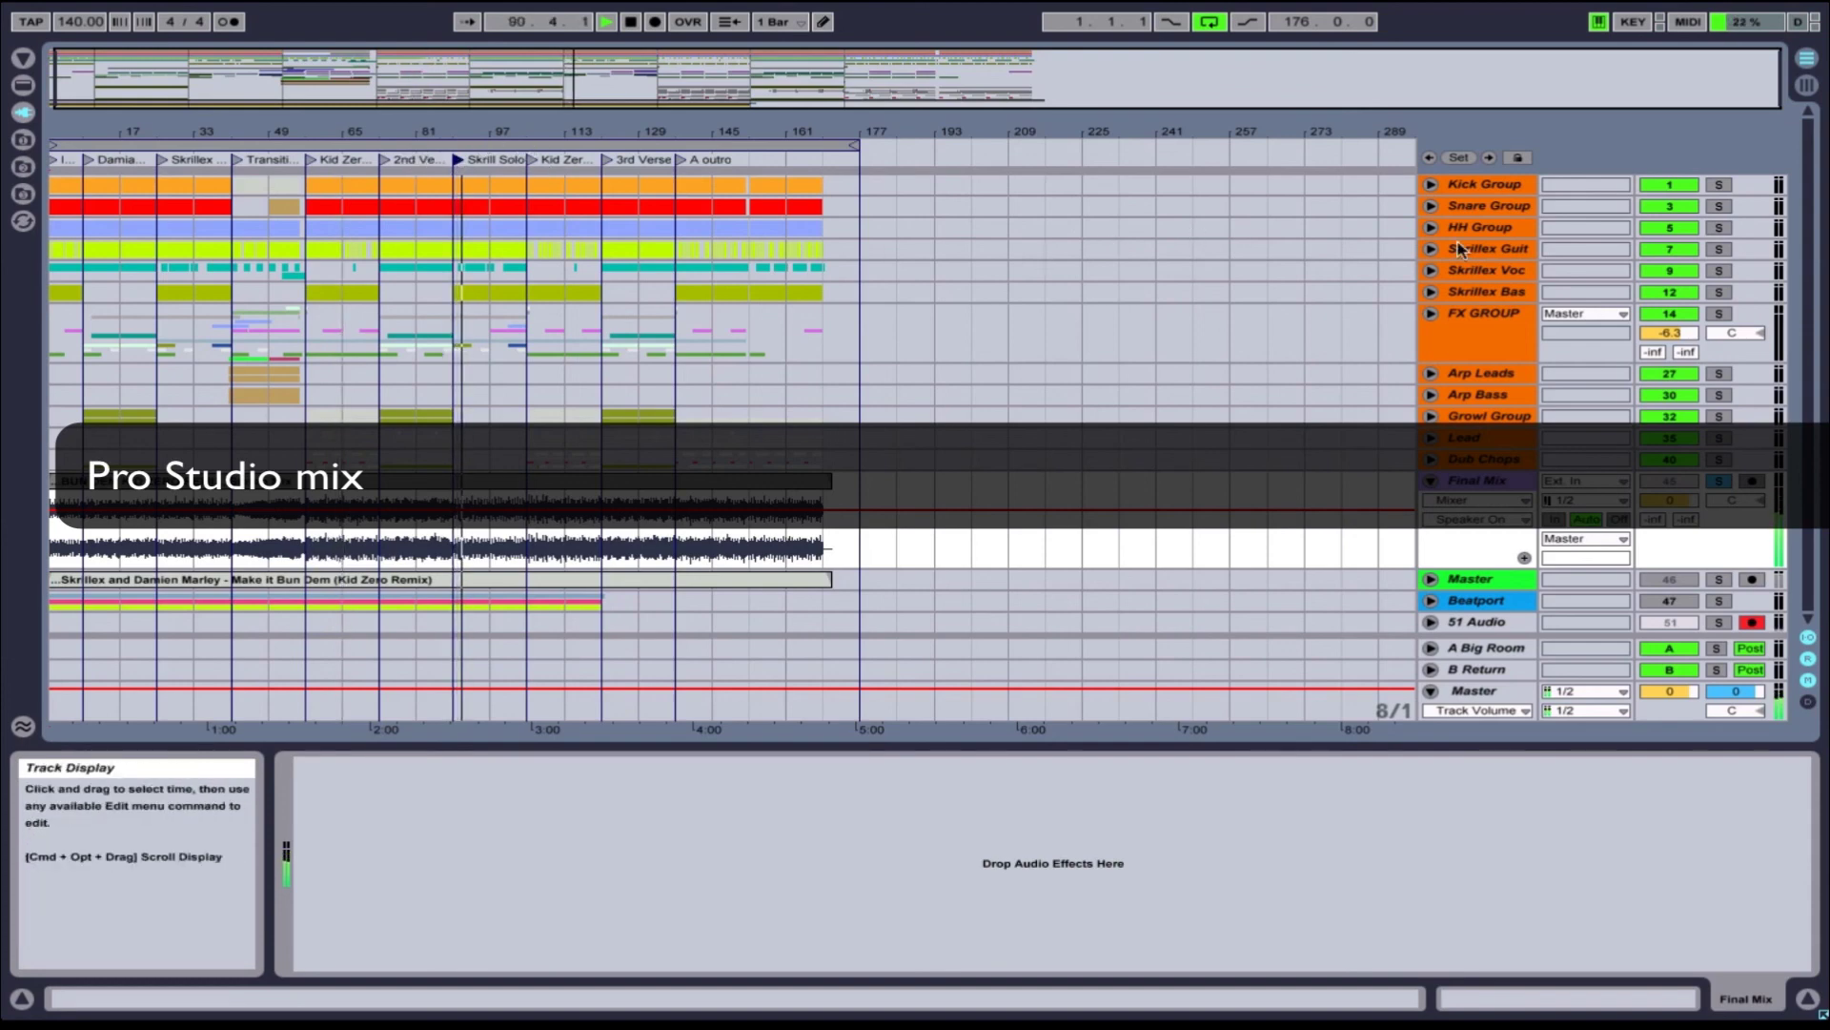
Step: Stop playback, unsolo the Final Mix track and mute it
key(space)
click(1721, 483)
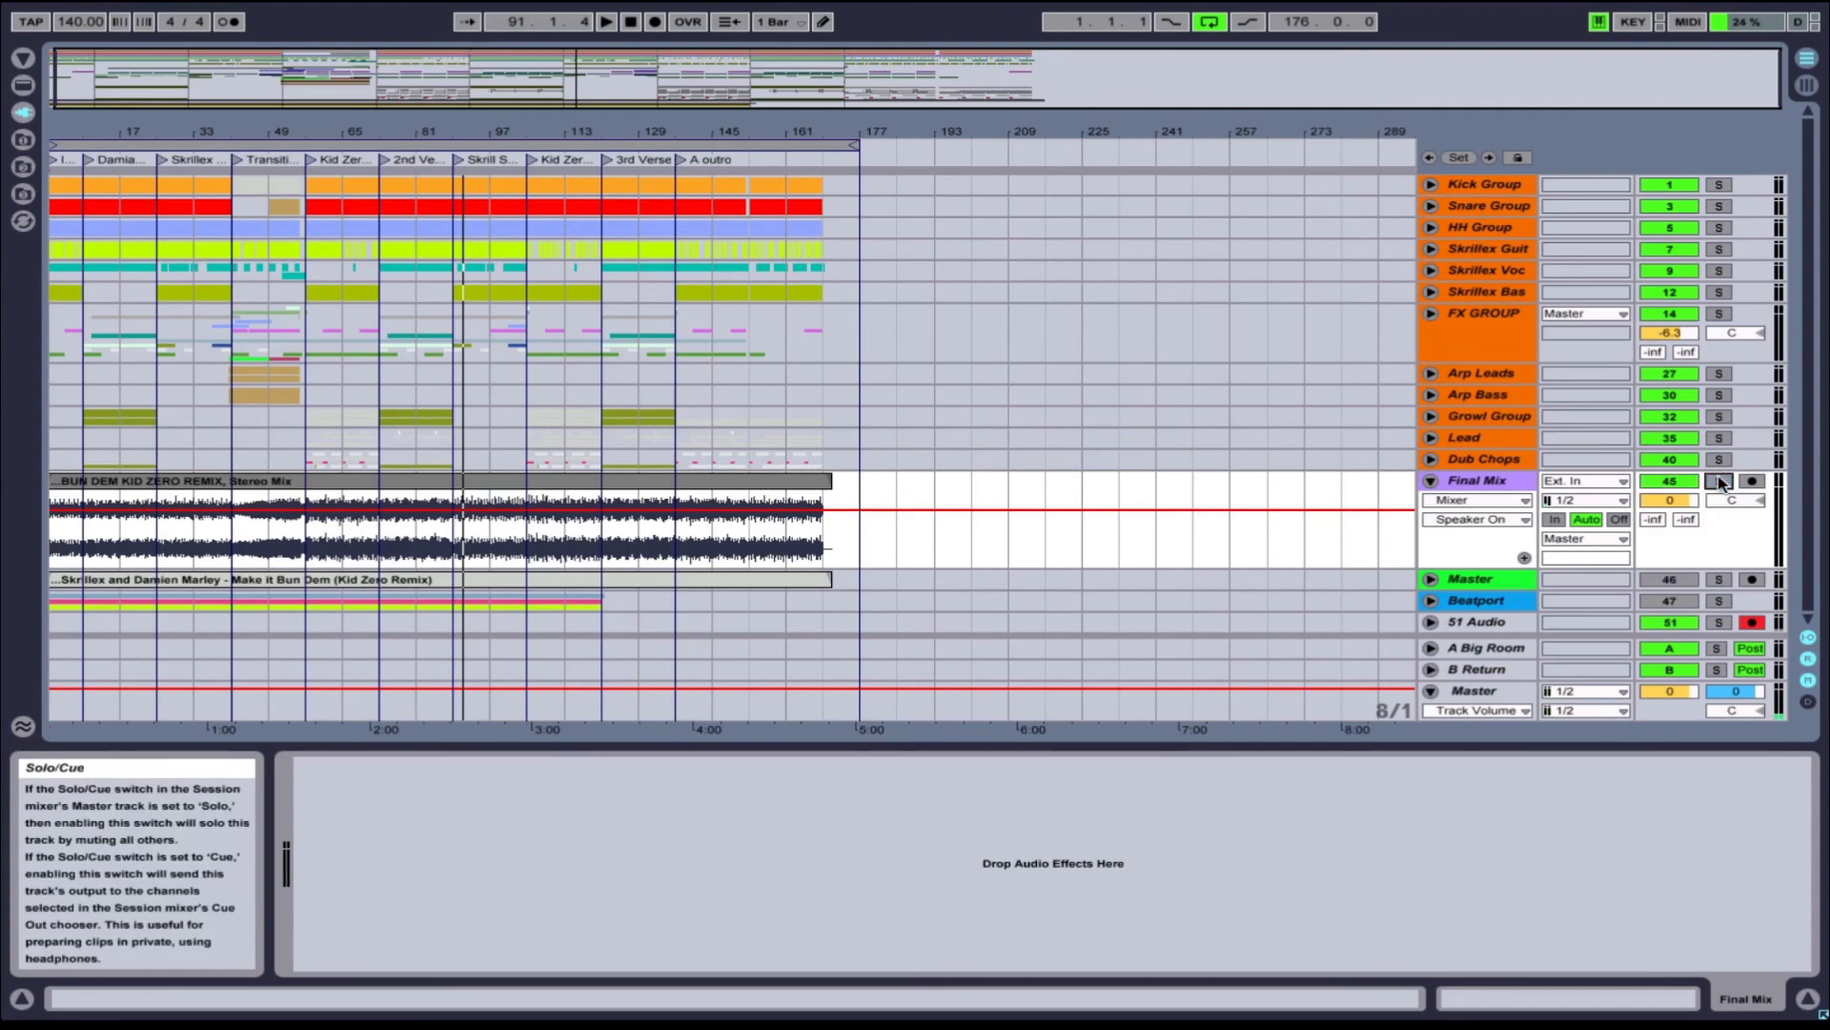
click(1644, 482)
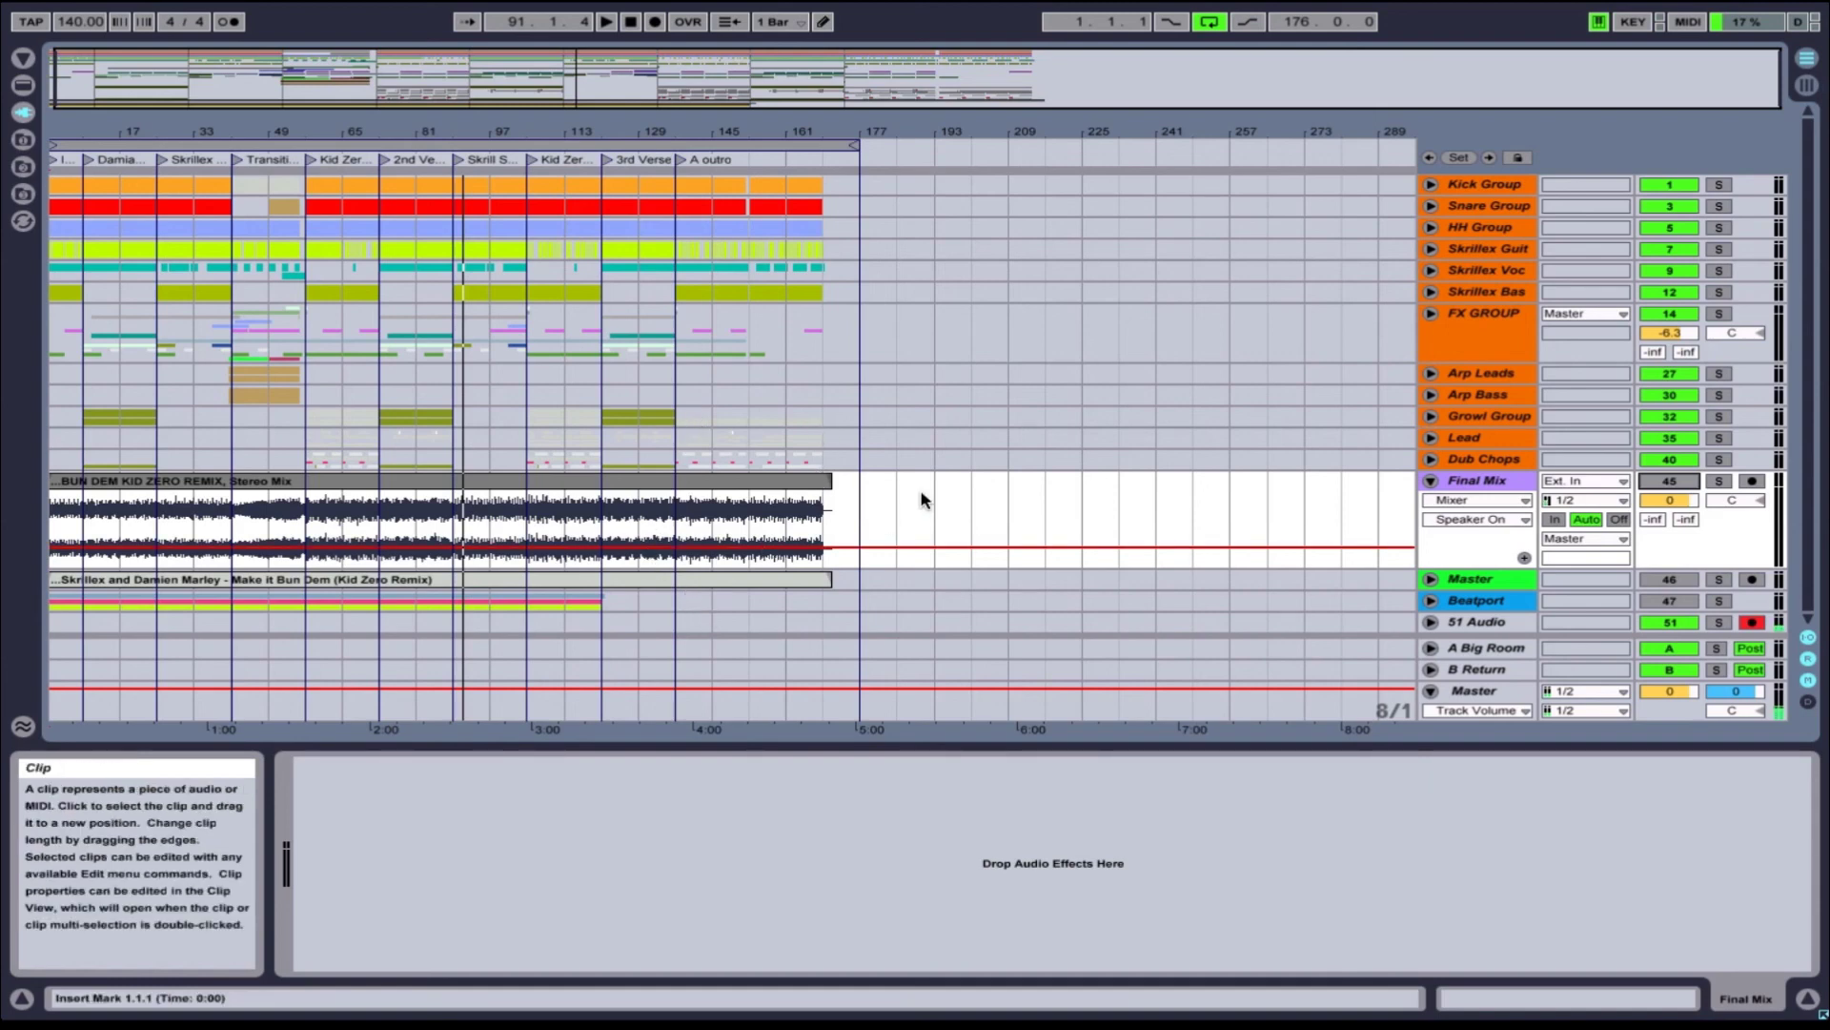
Step: Select the stereo mix clip on the Final Mix track, and place the insert marker at bar 57 where the Kid Zero Drop starts
click(508, 488)
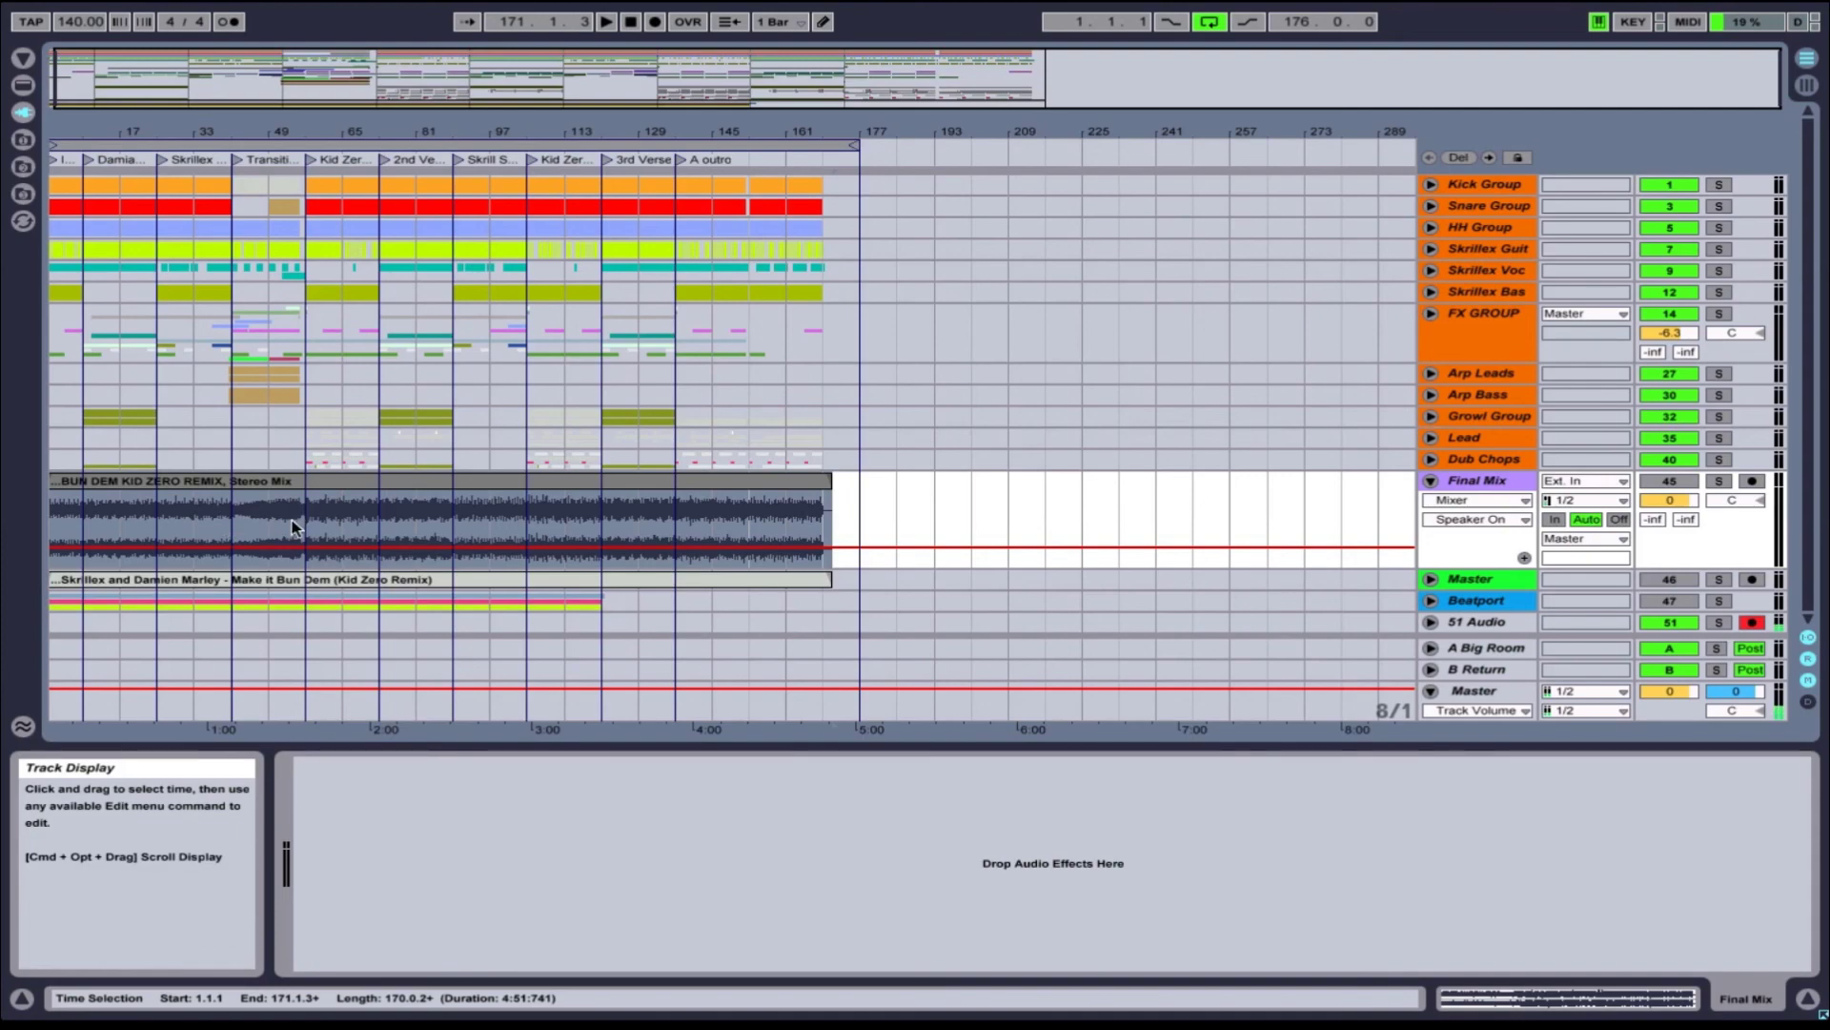
drag(294, 133, 341, 564)
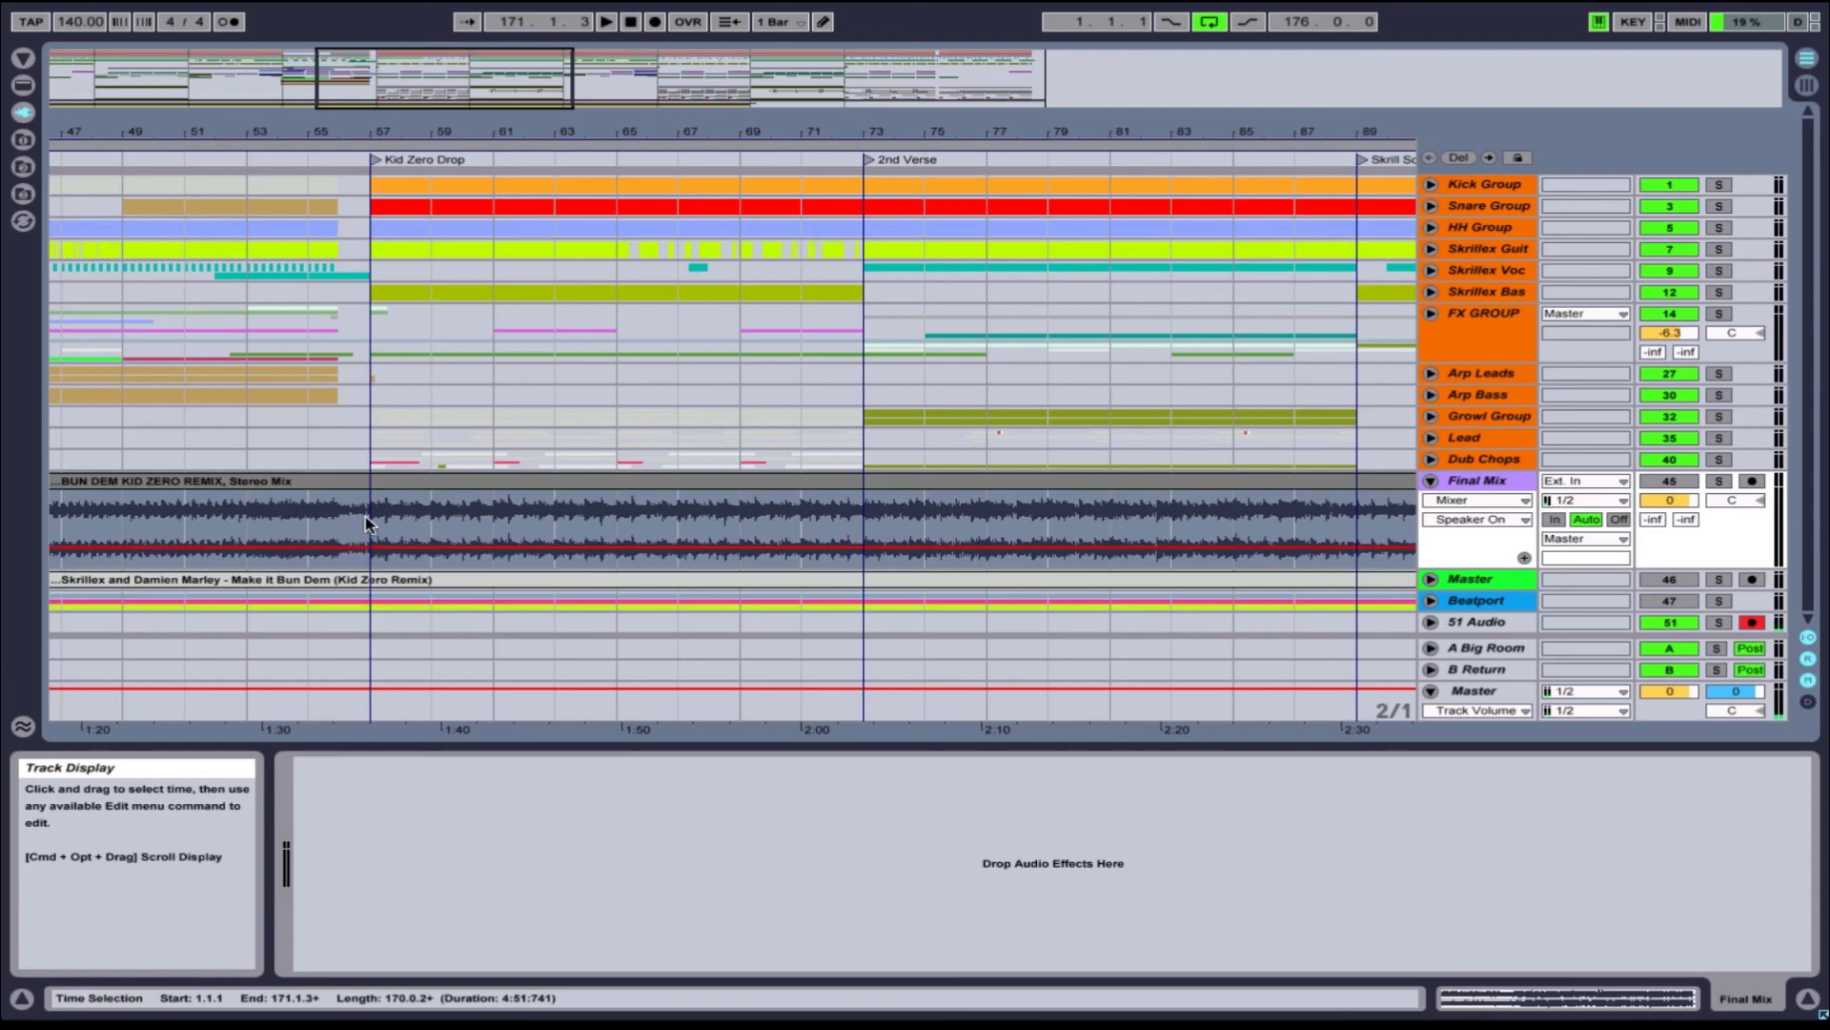
drag(341, 546, 374, 546)
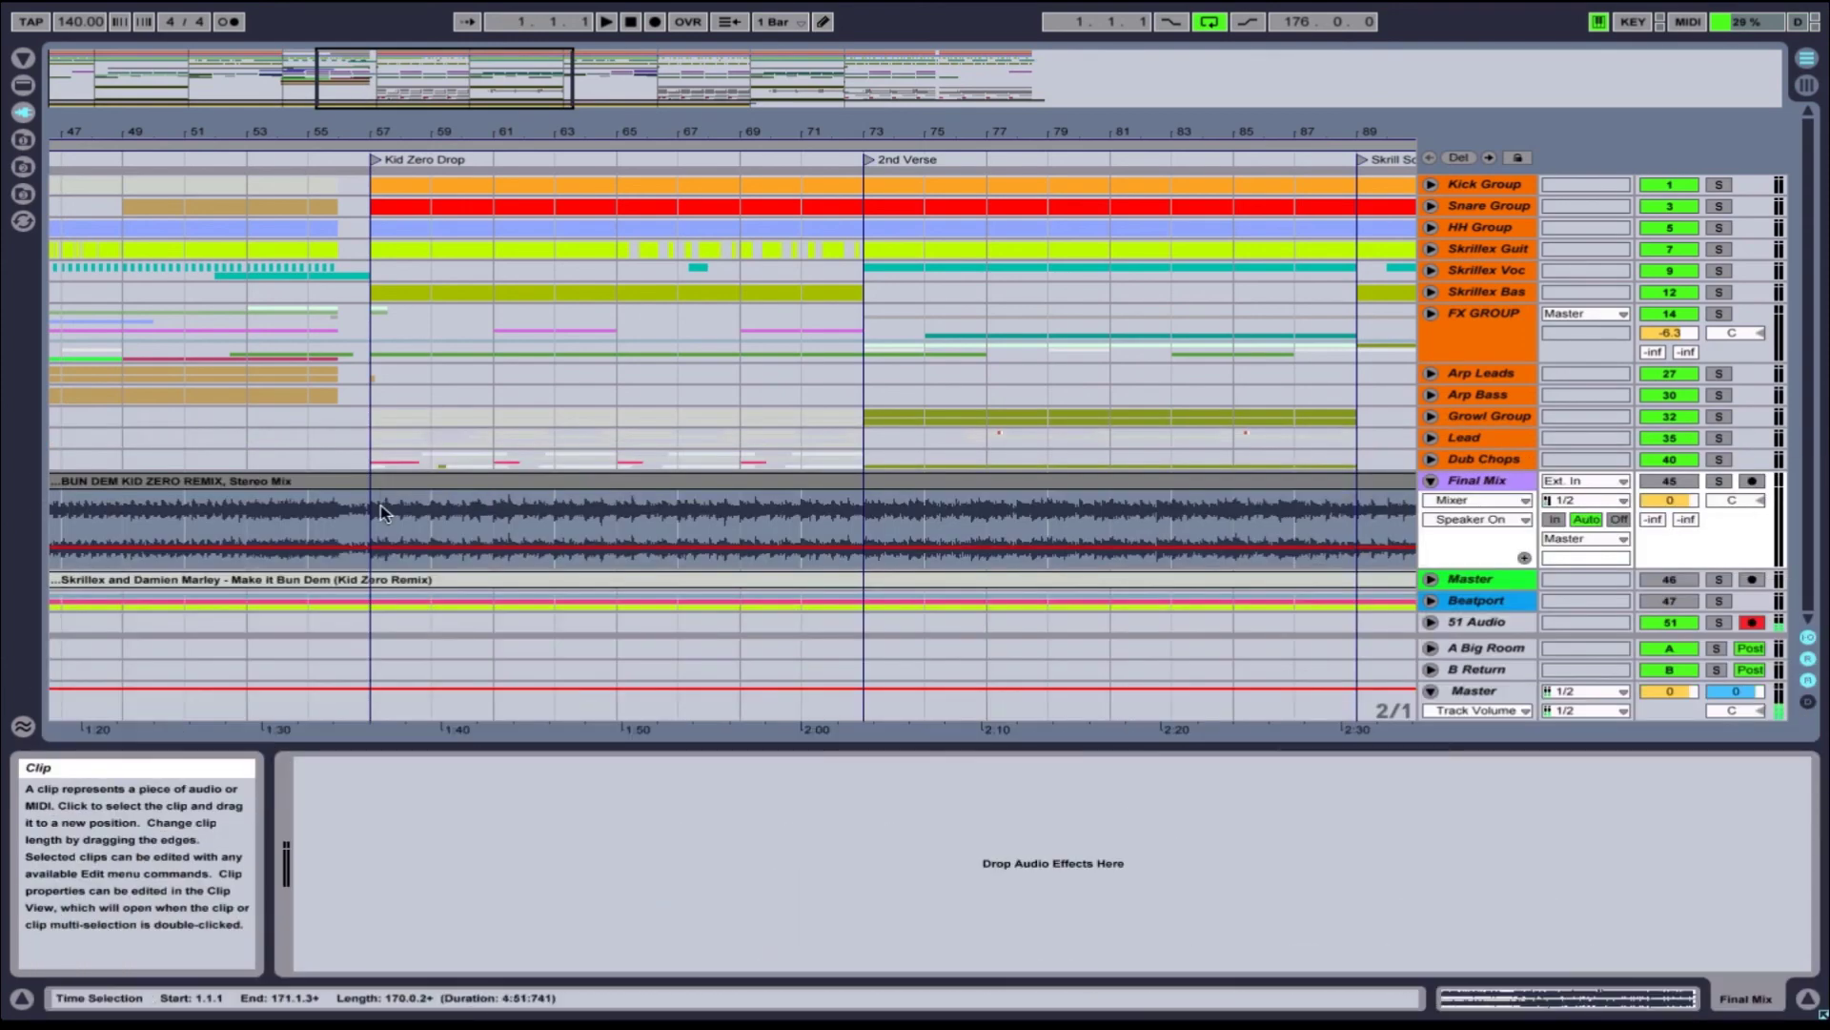
click(376, 534)
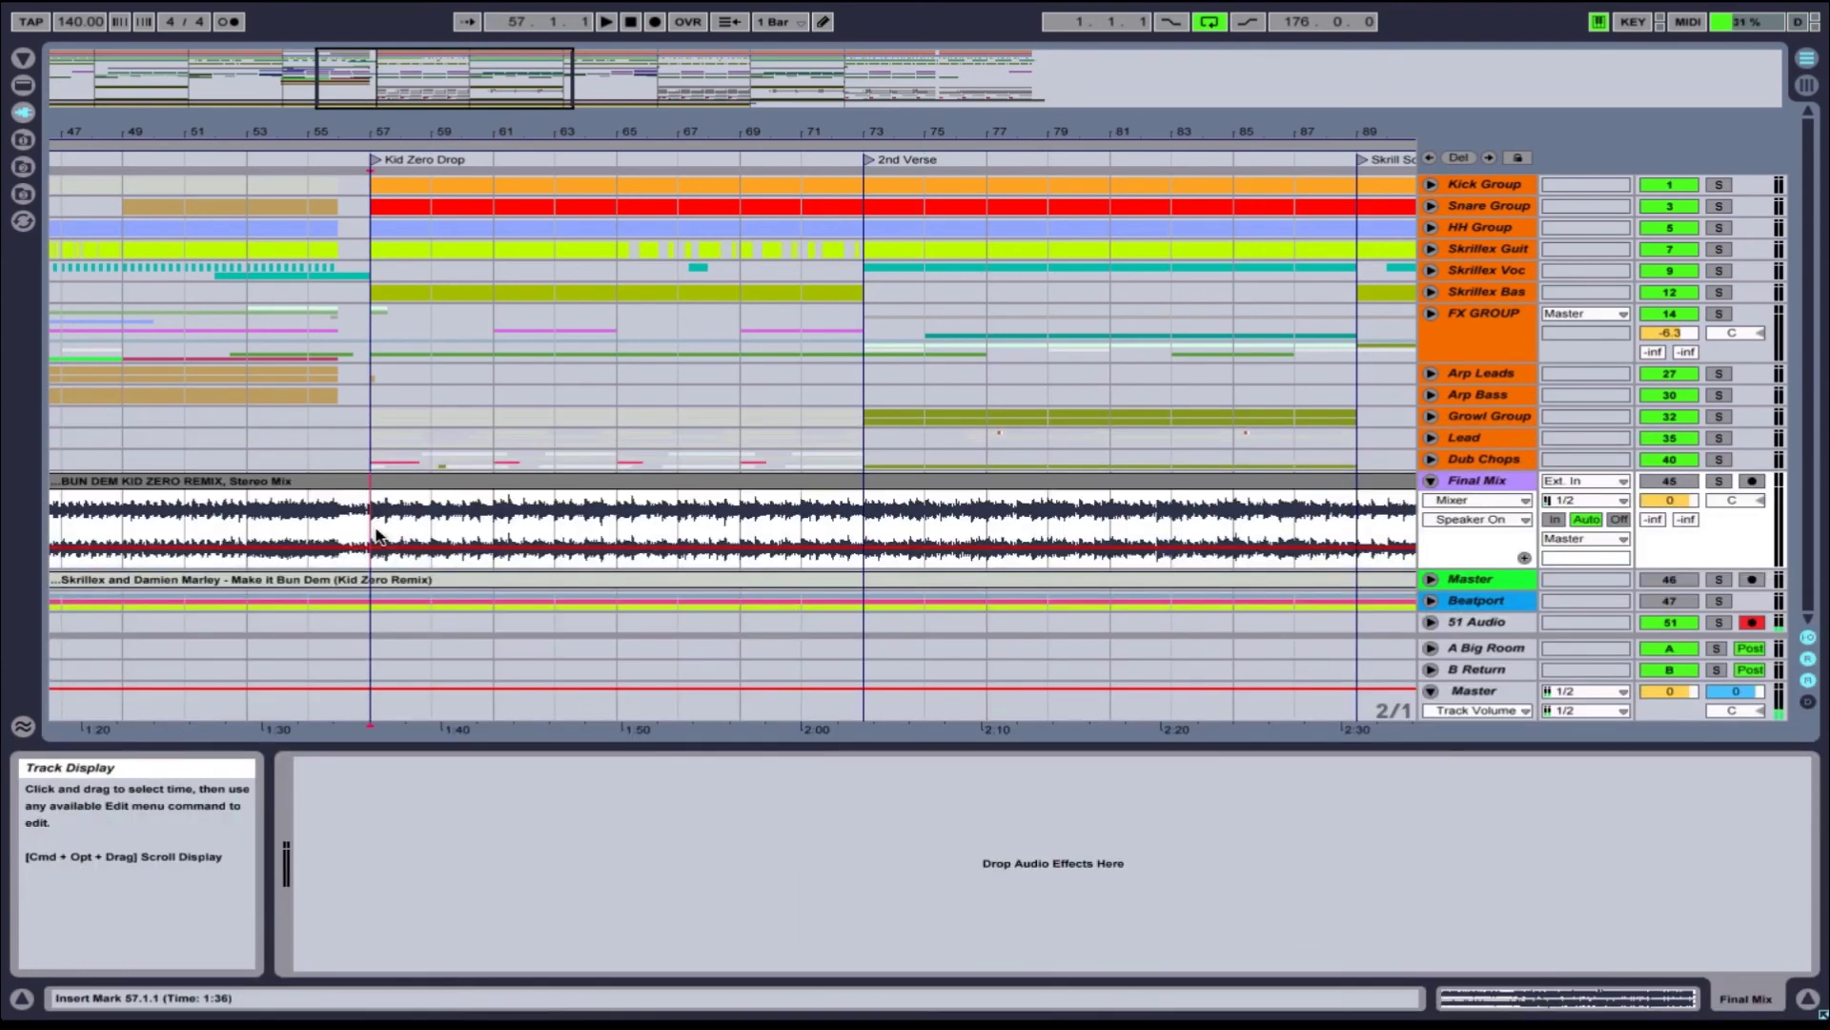
drag(320, 135, 322, 133)
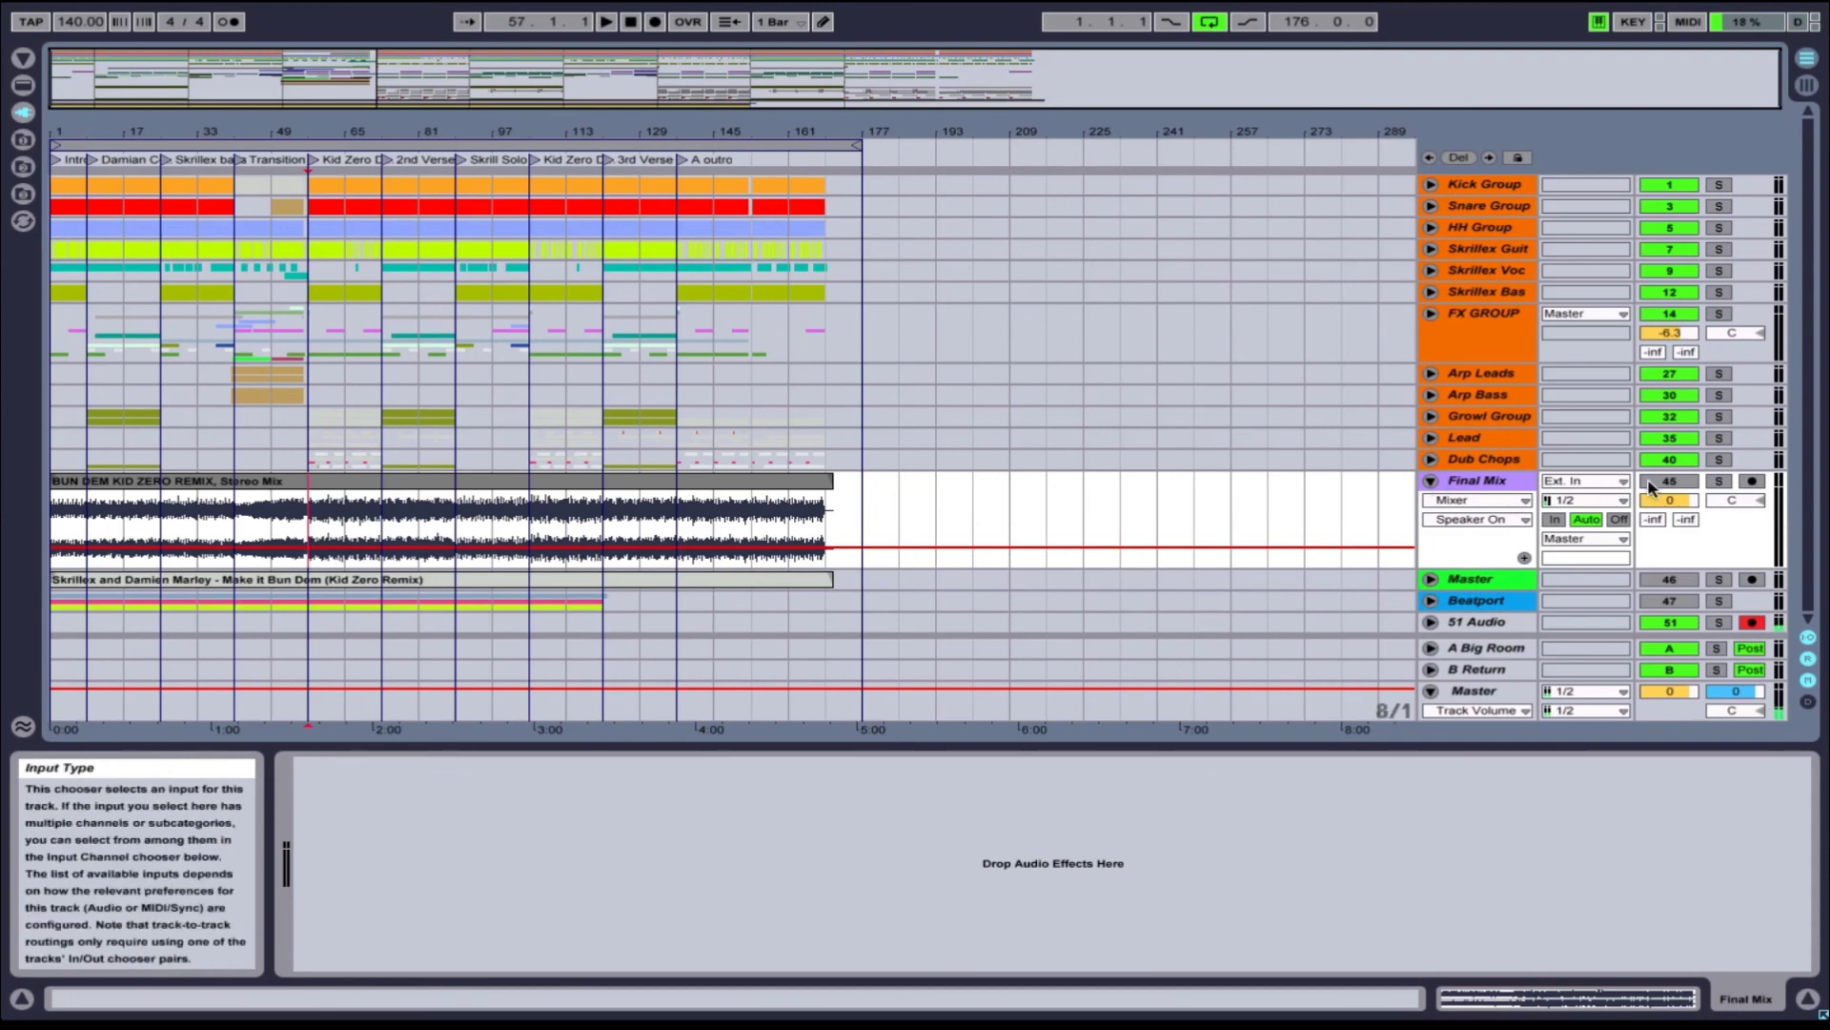
Step: Activate the Master audio track below Final Mix and solo it
click(1653, 581)
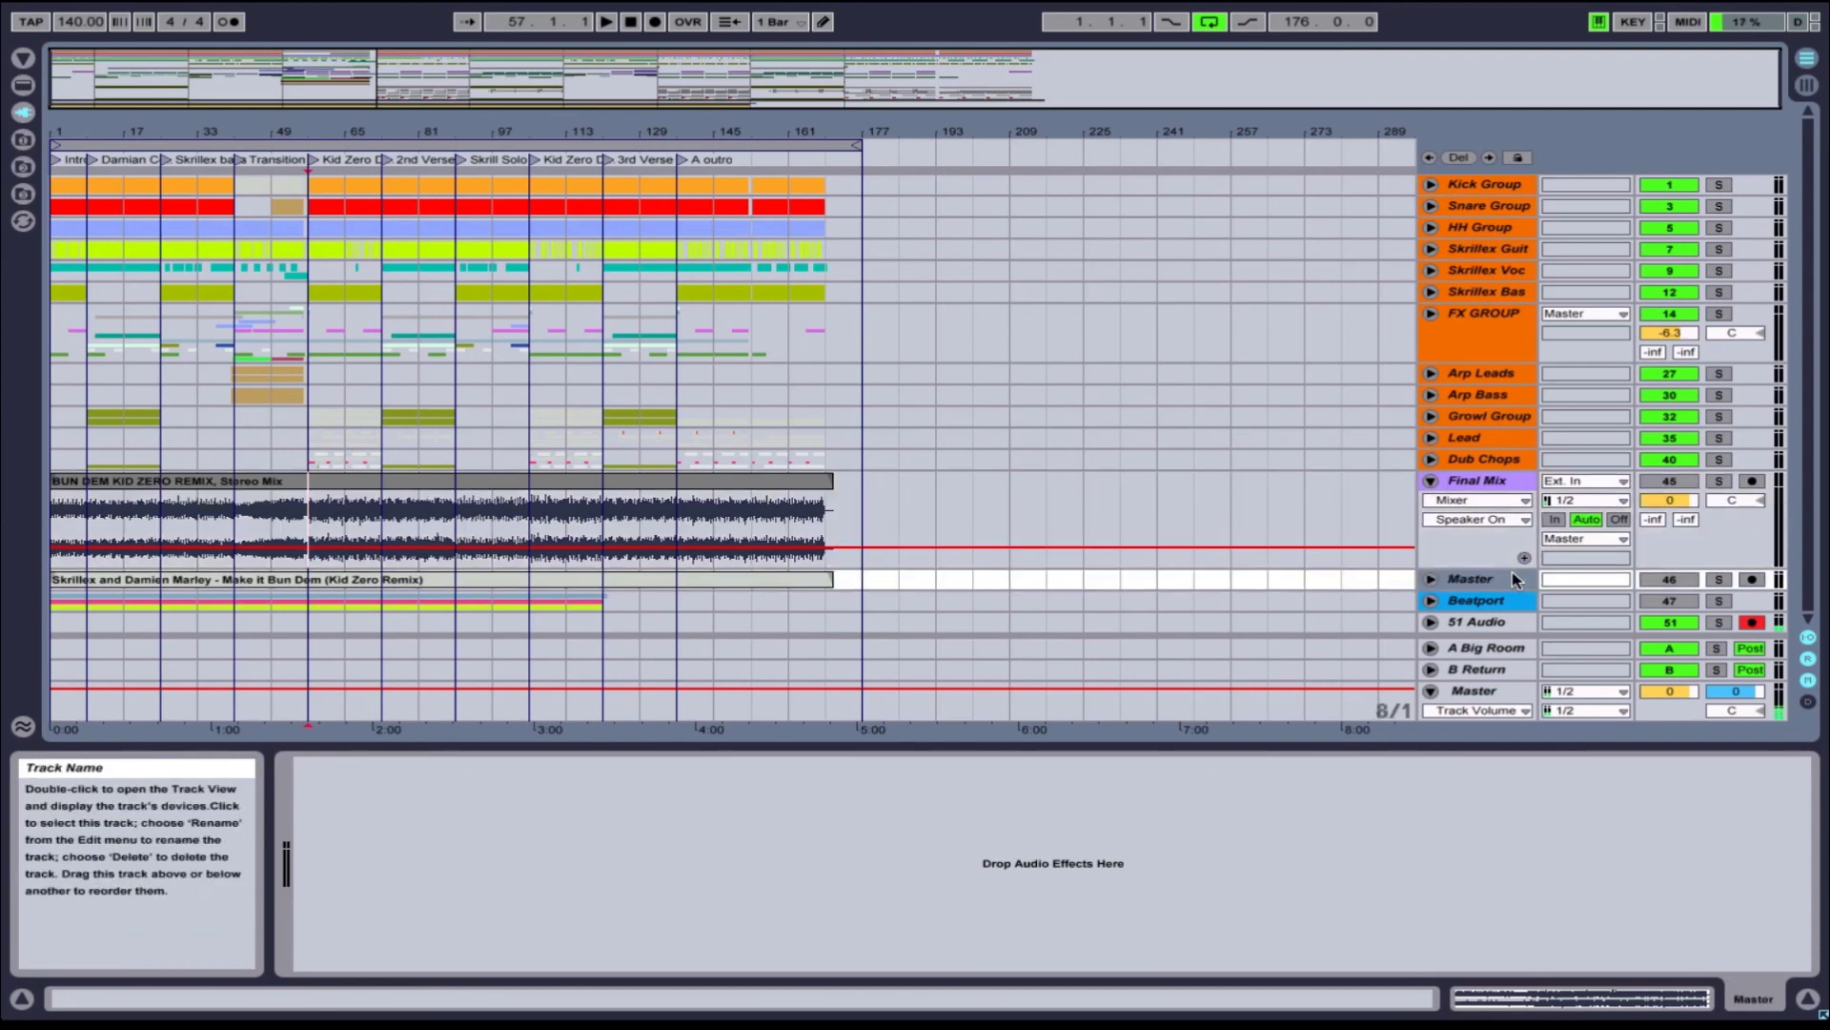
click(1663, 582)
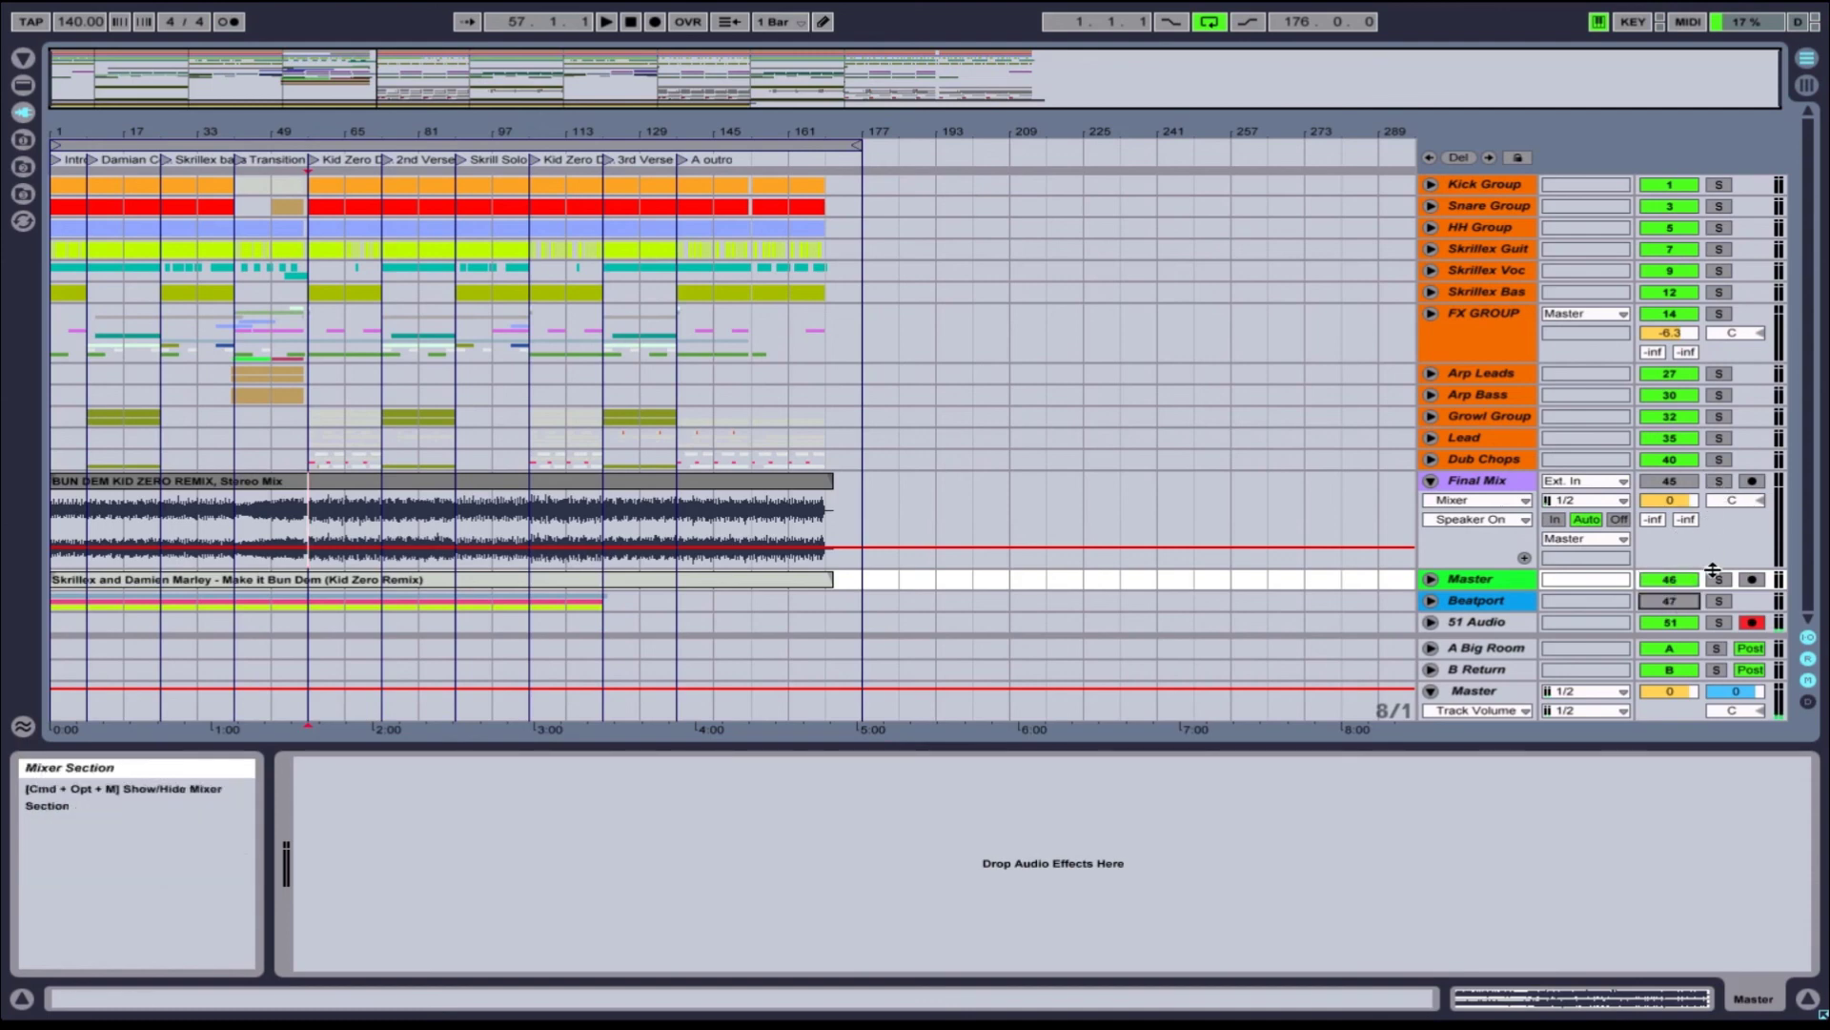
click(1718, 578)
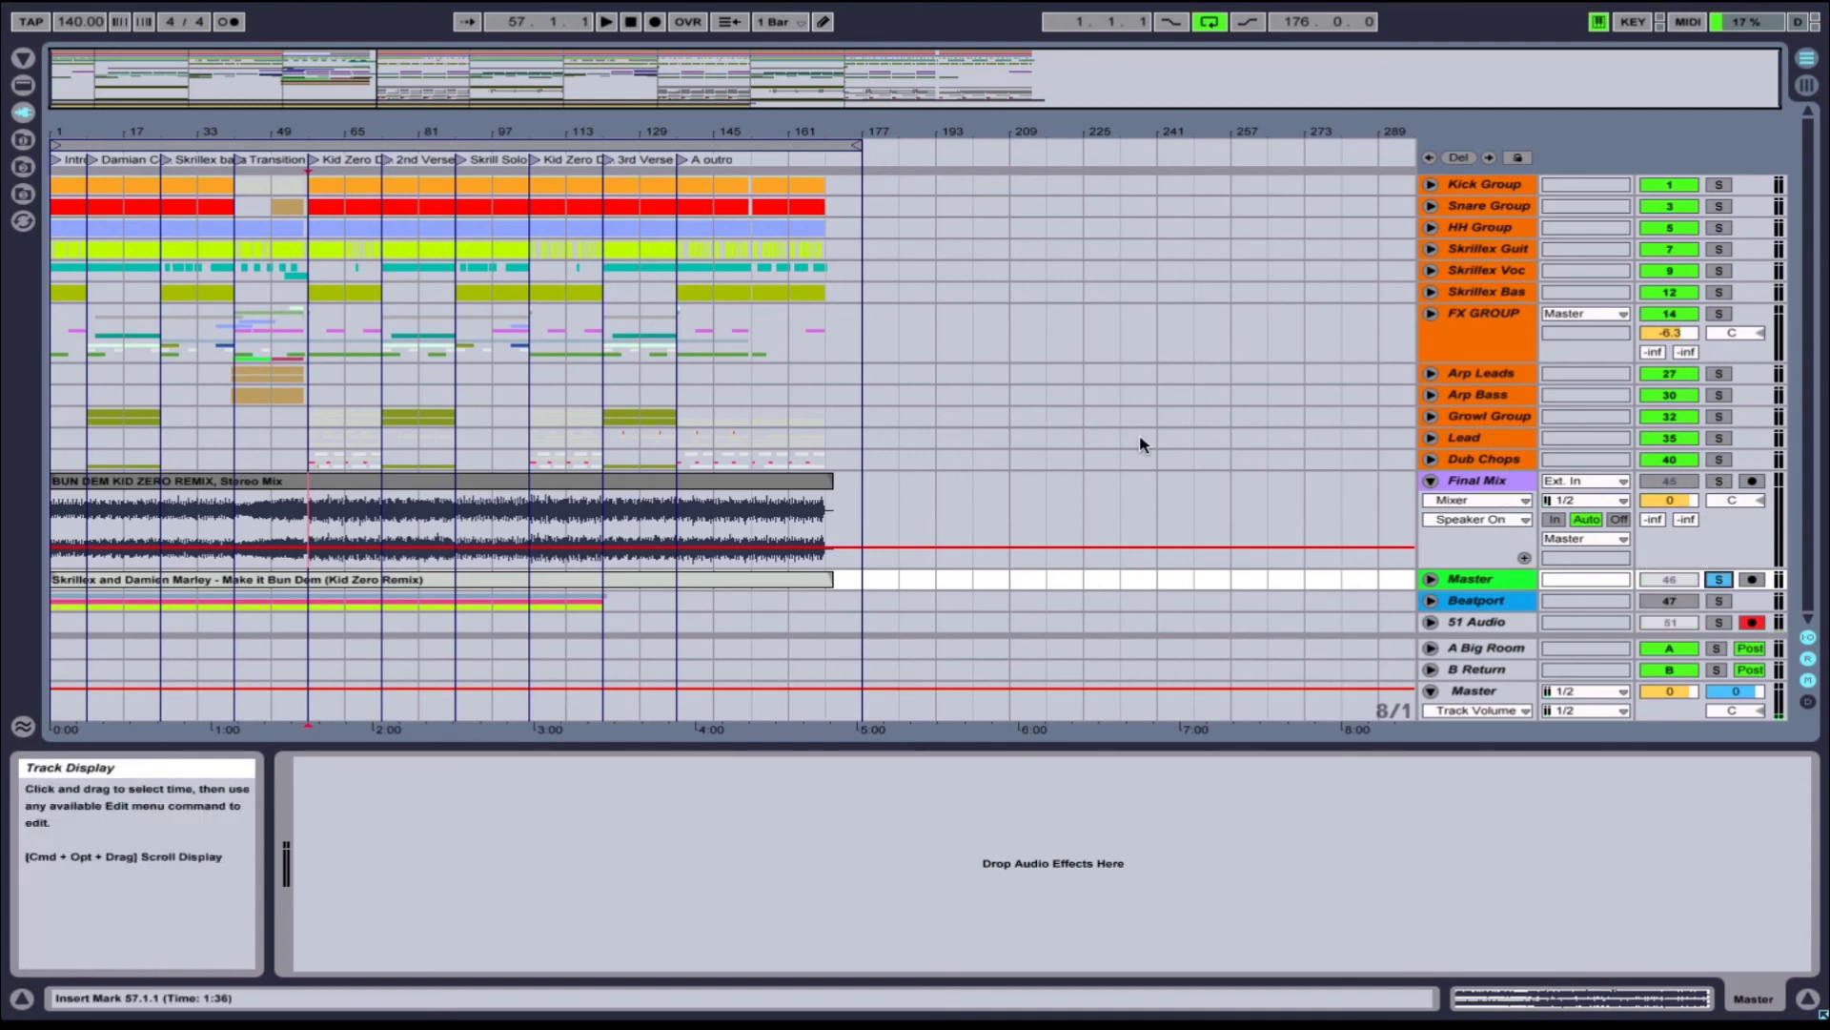
Step: Play the soloed Master track from the beginning, jump playback to the Transition and A outro locators, and stop playback
click(631, 22)
key(space)
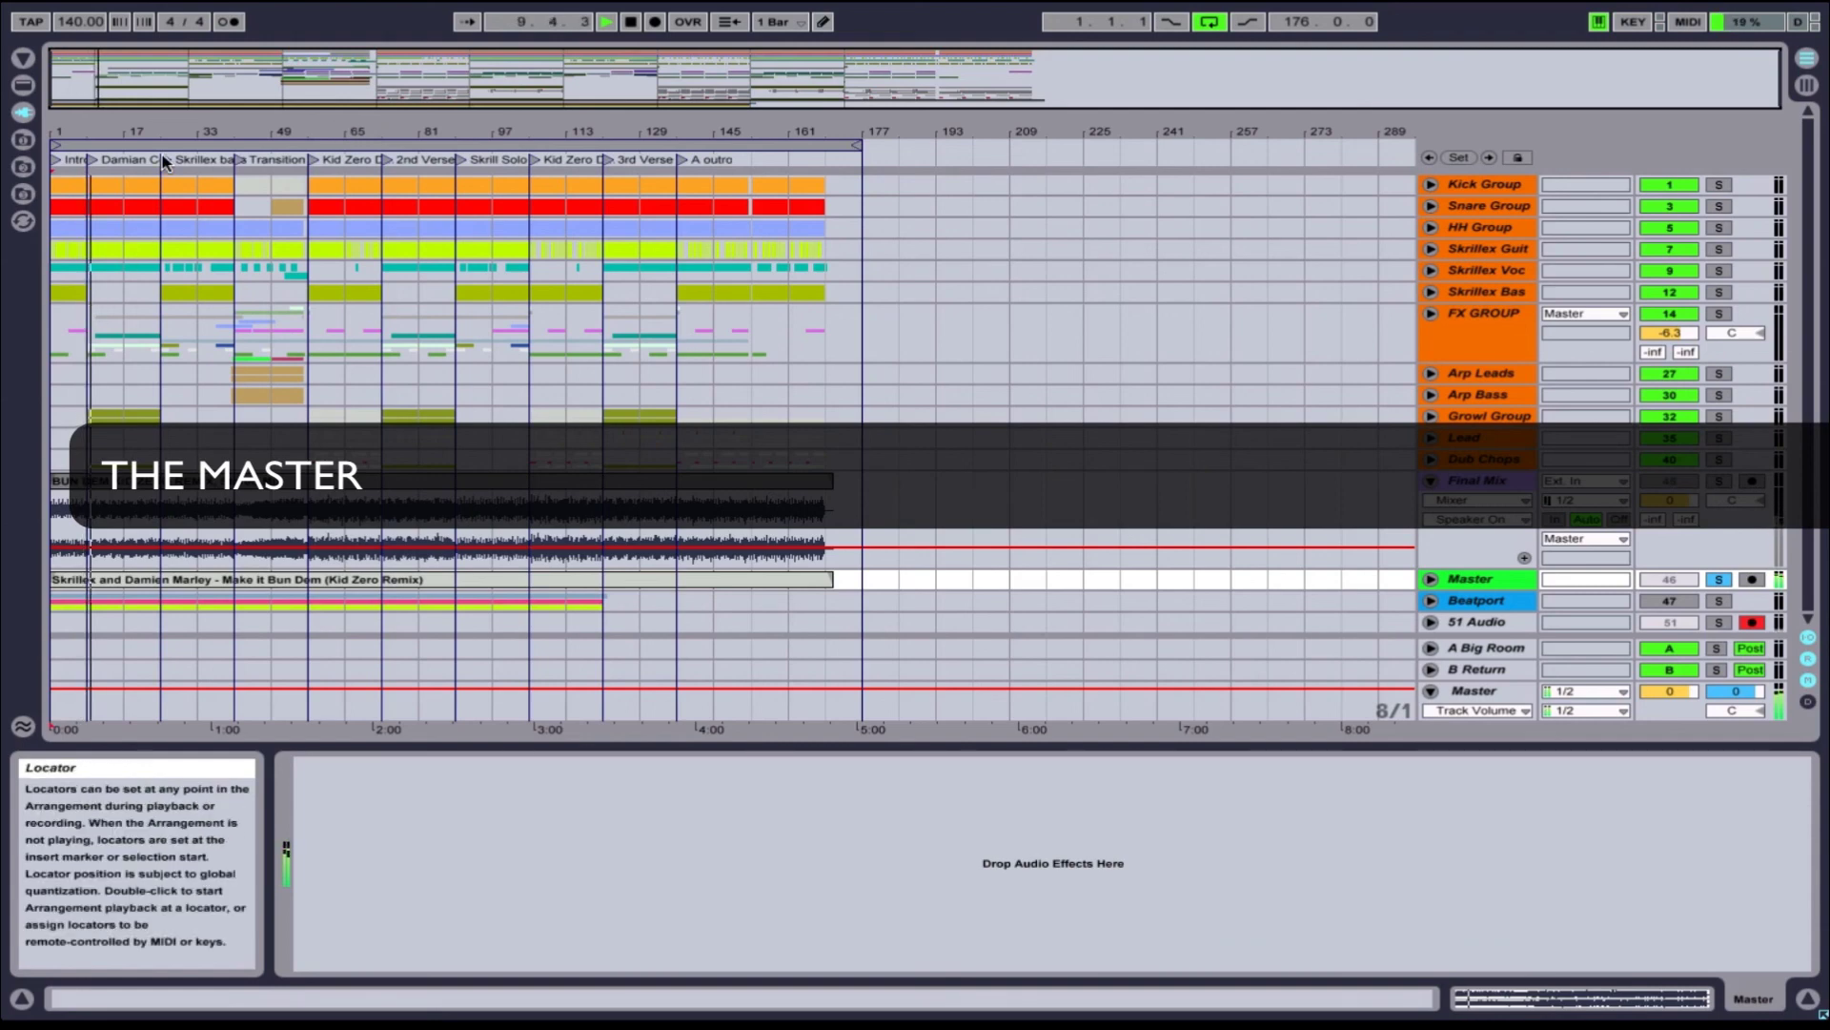
click(239, 164)
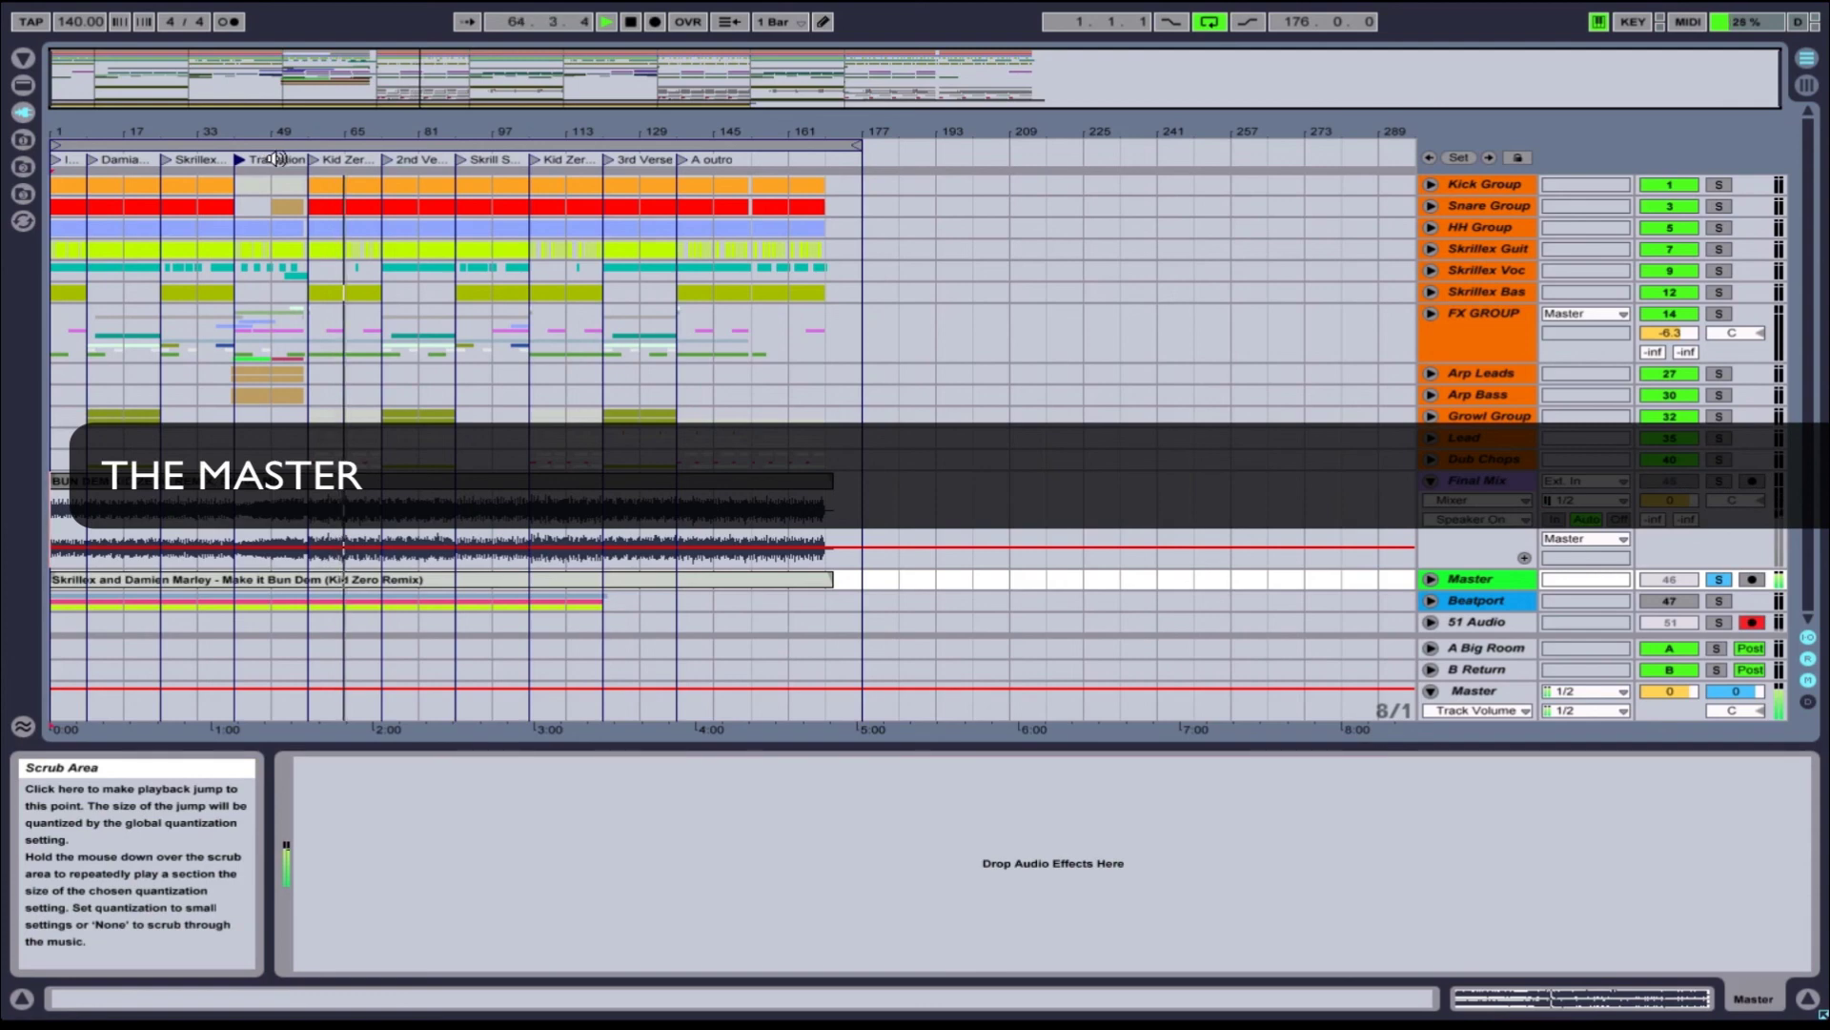
click(681, 162)
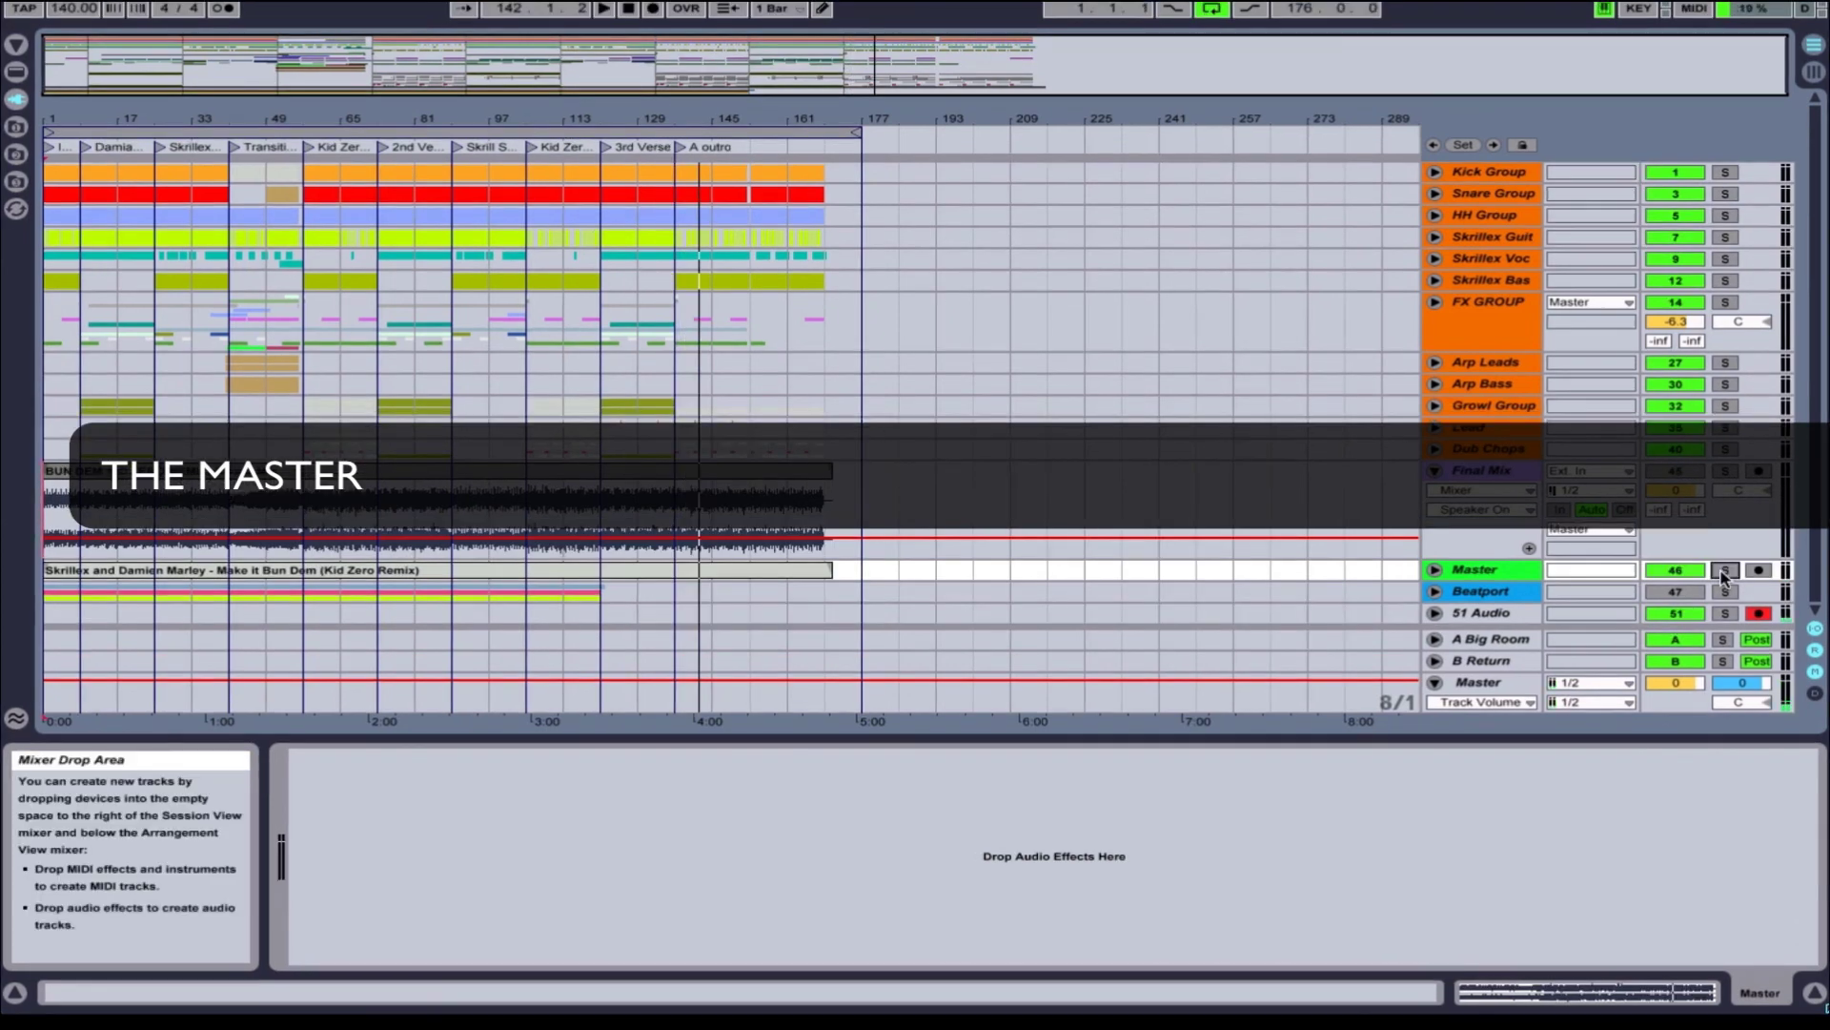
Step: Unsolo the Master audio track and unfold it to display its waveform
click(1725, 570)
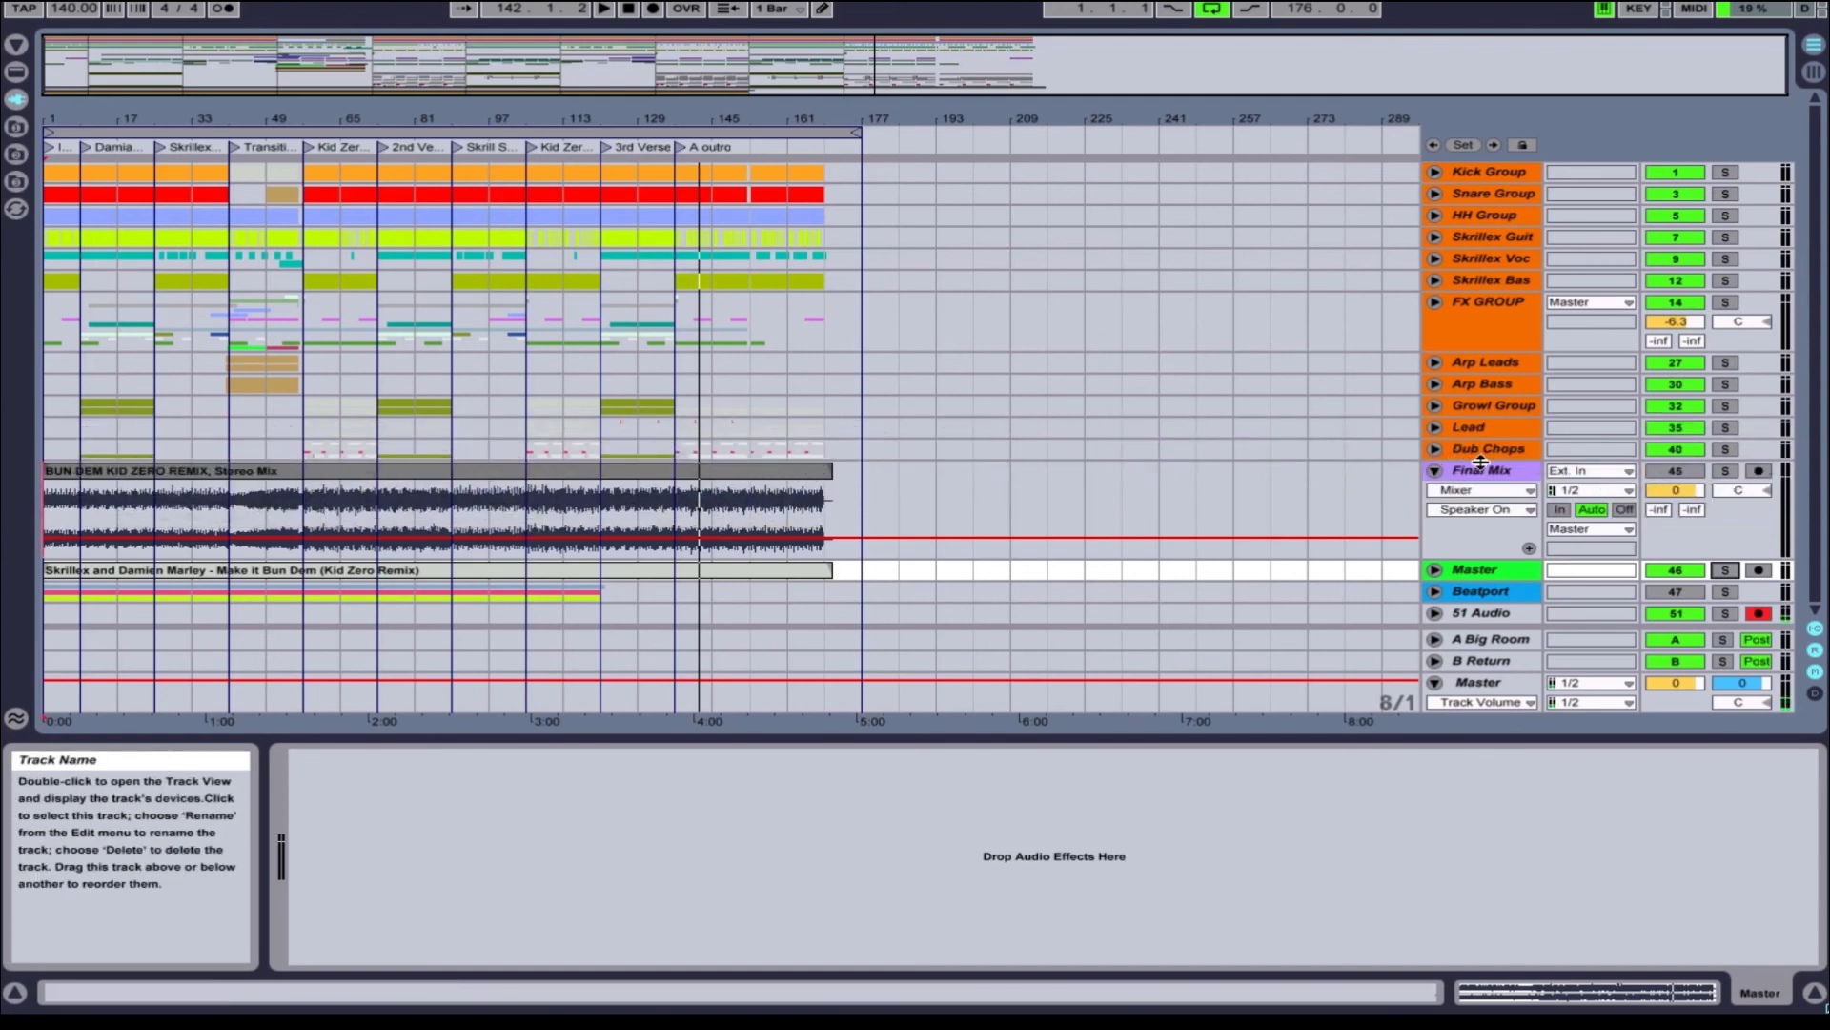
click(1450, 572)
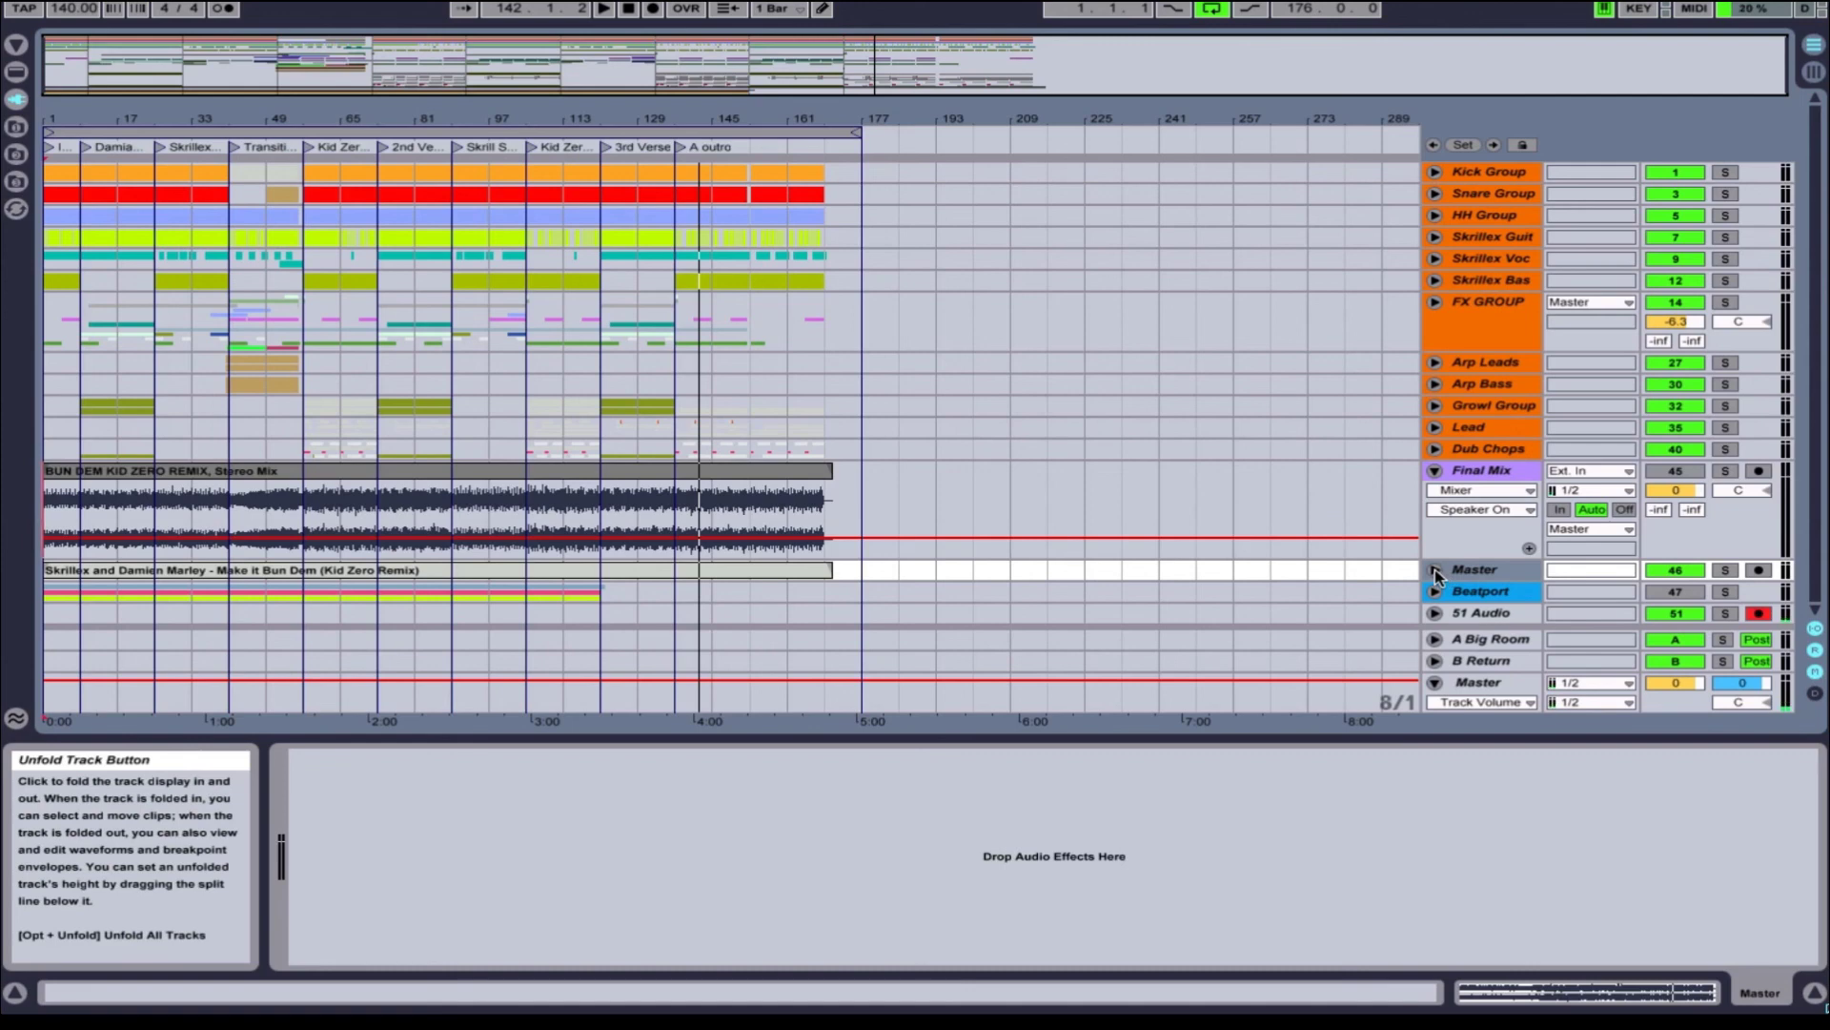
click(1437, 572)
Step: Select the Final Mix, Dub Chops, Final Mix and Master audio tracks in turn to compare the mix stages
click(1465, 441)
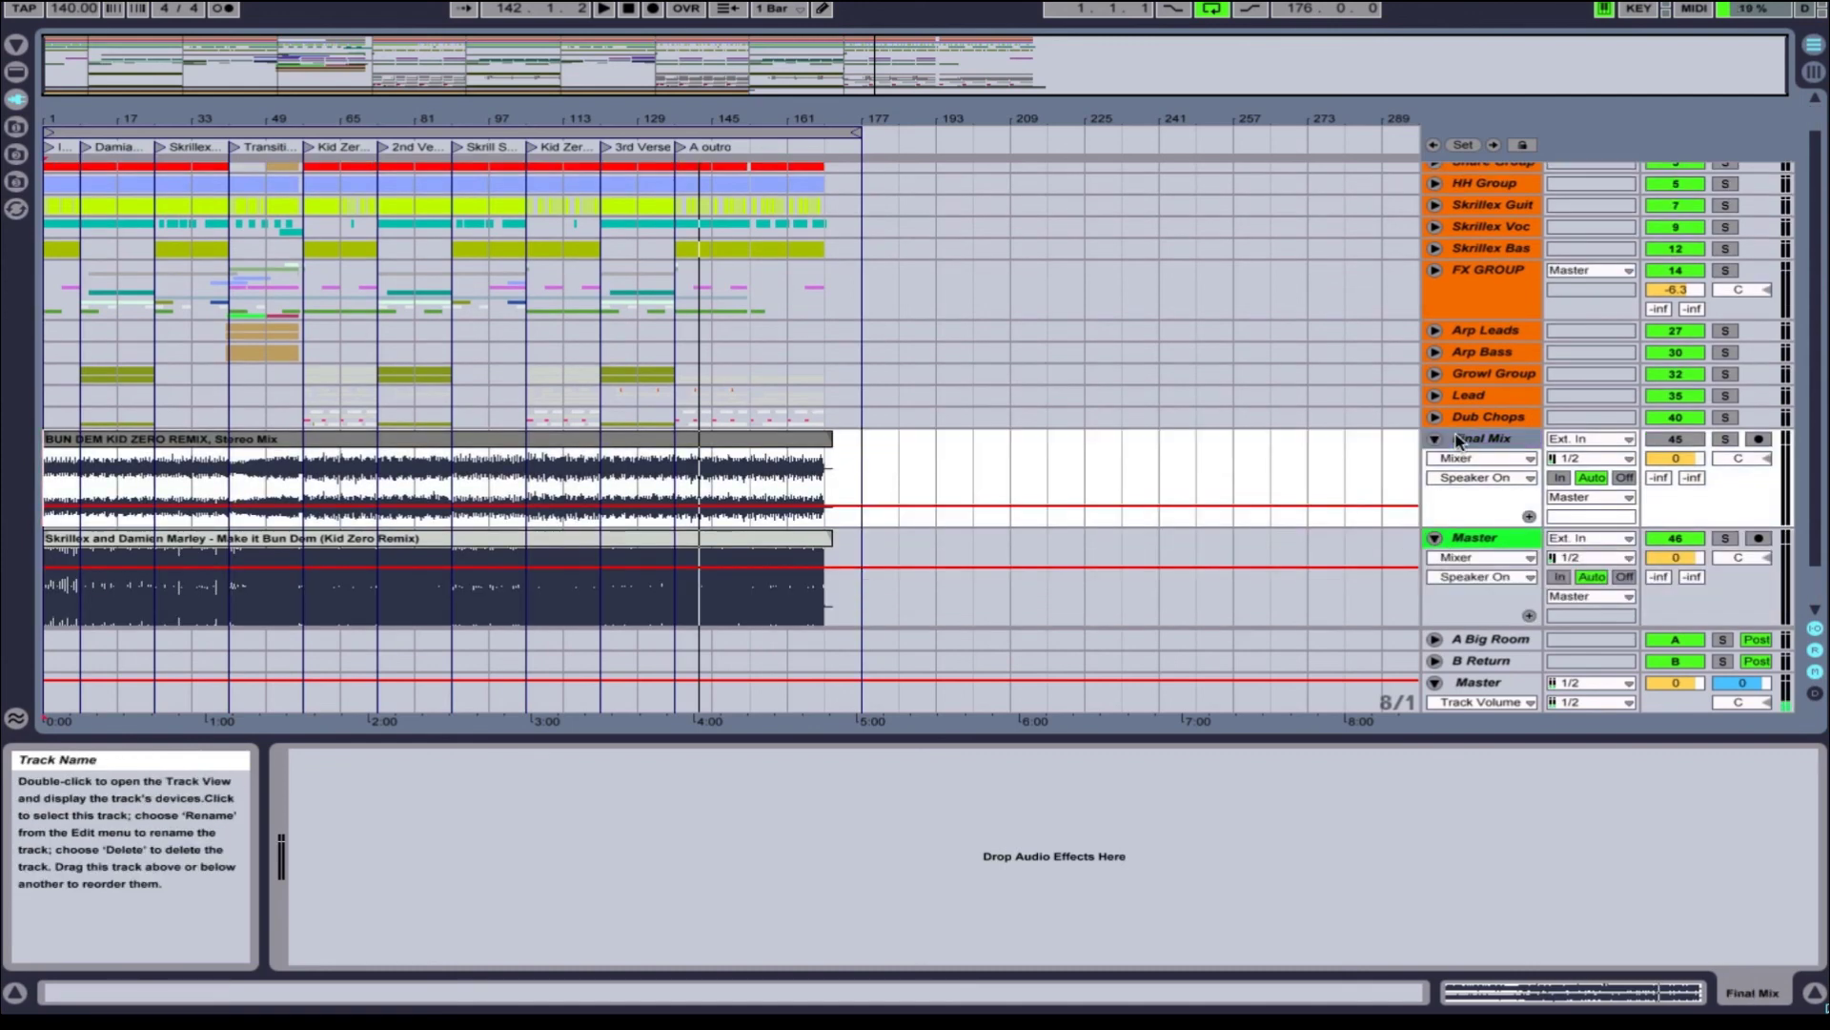
click(1481, 423)
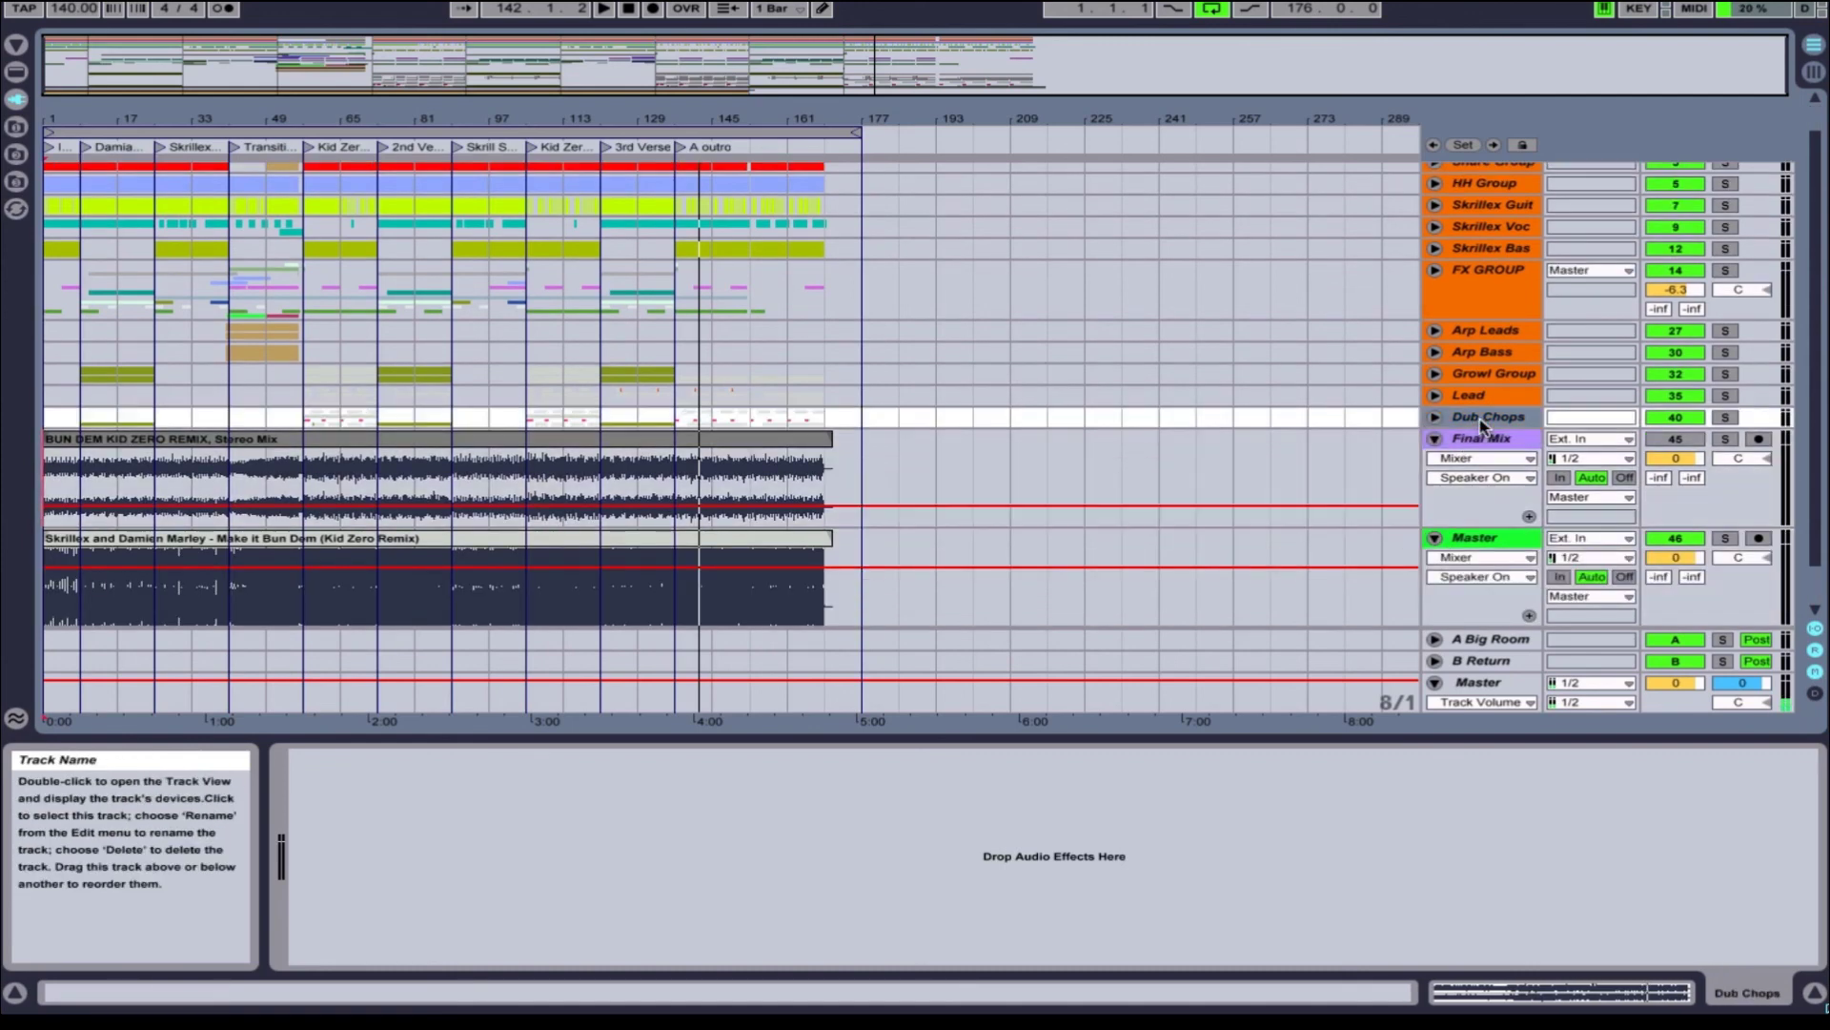
scroll(1048, 286, up, 1)
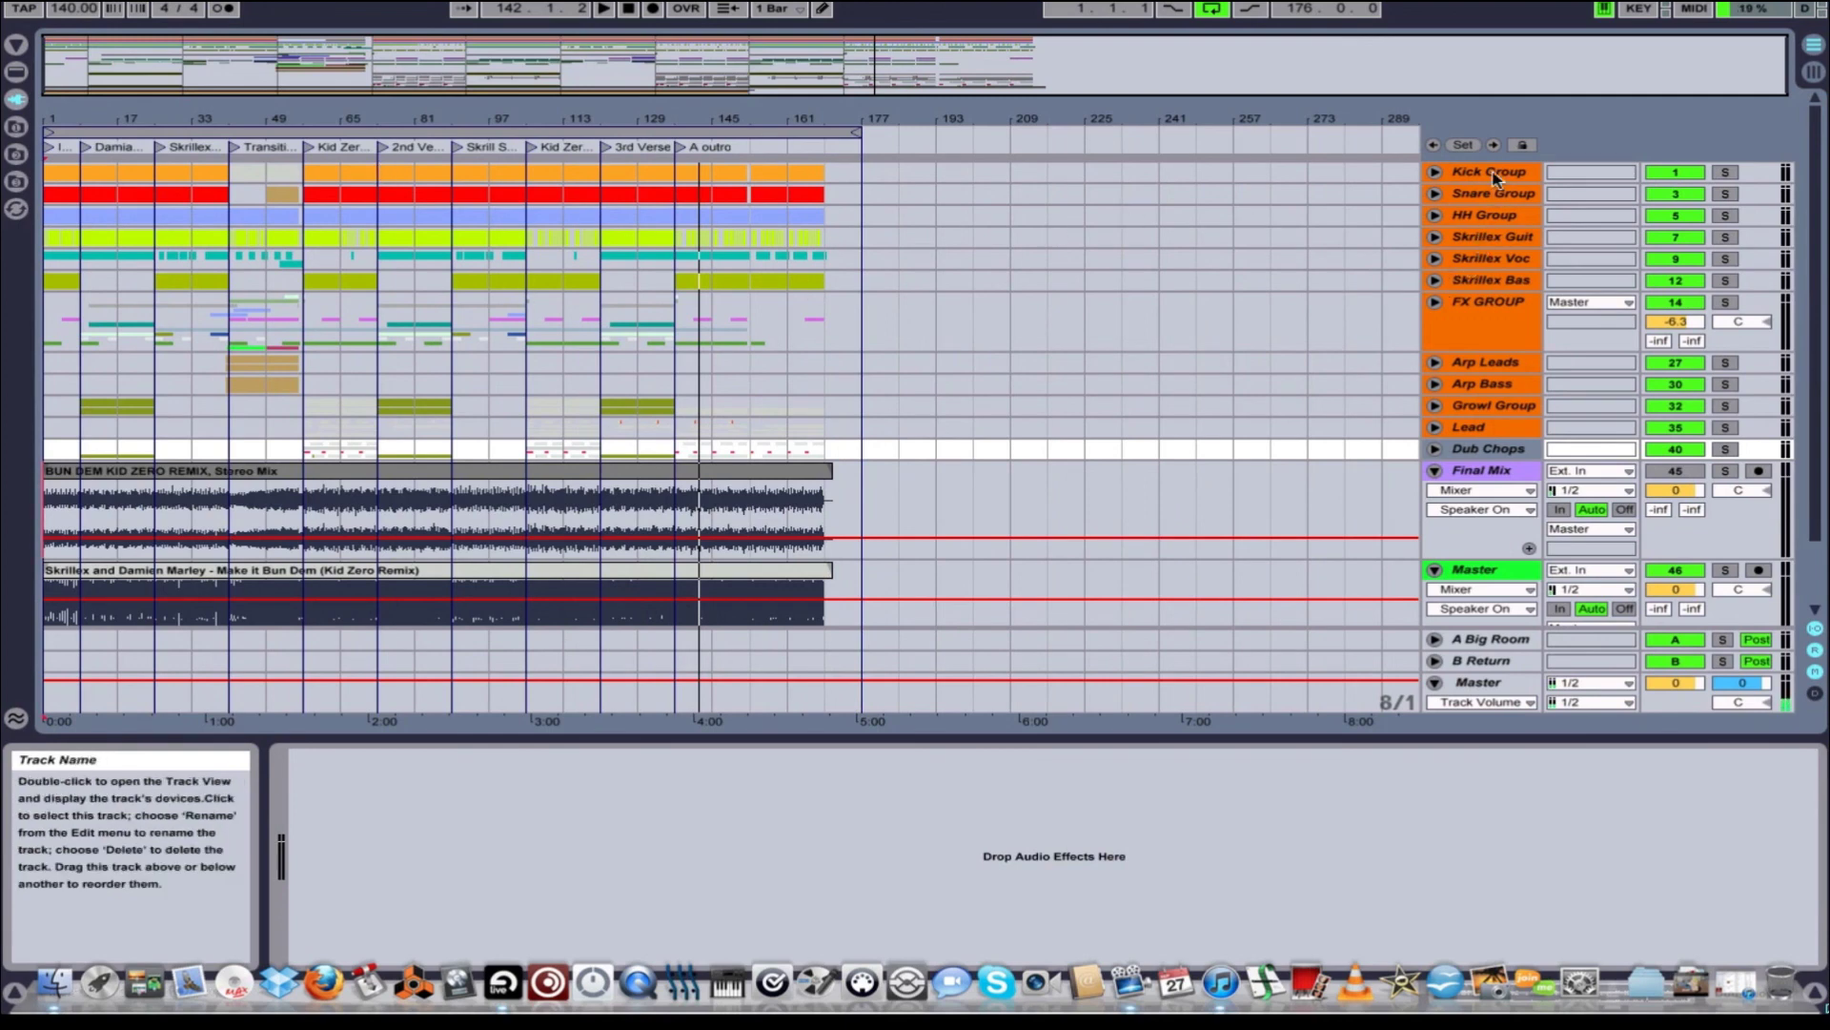
click(1514, 475)
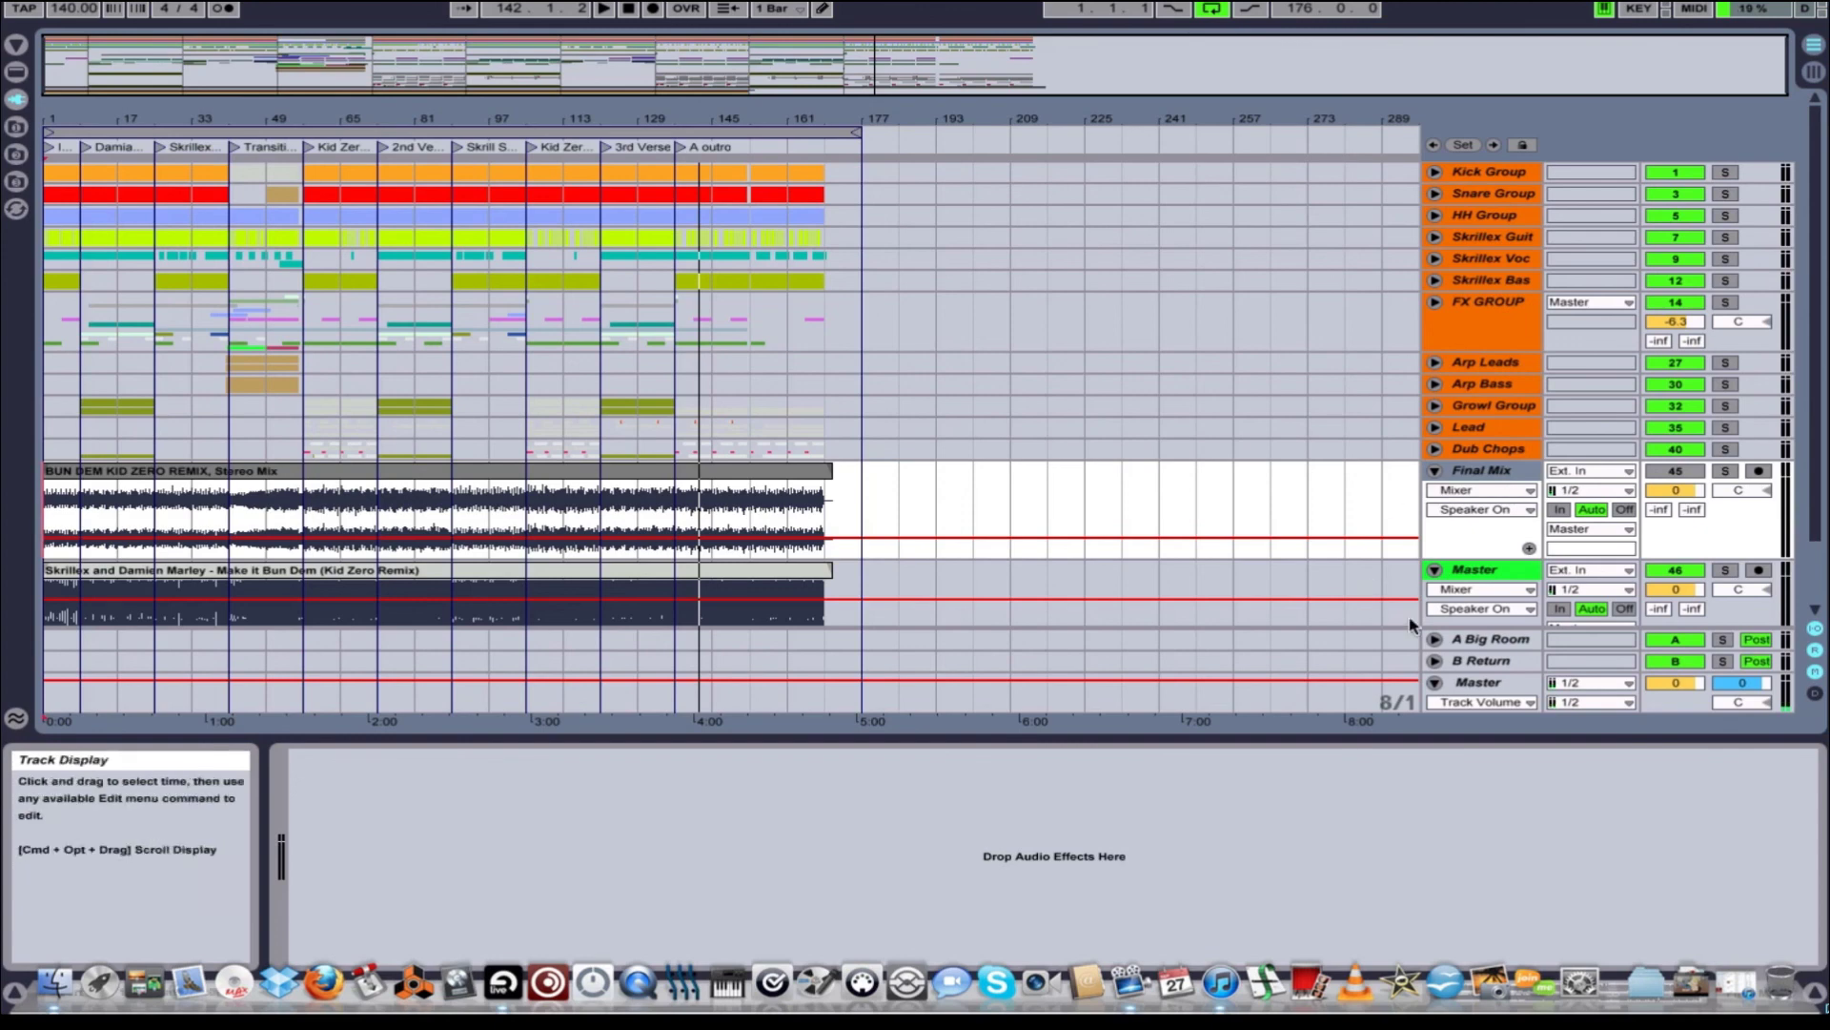
click(1483, 570)
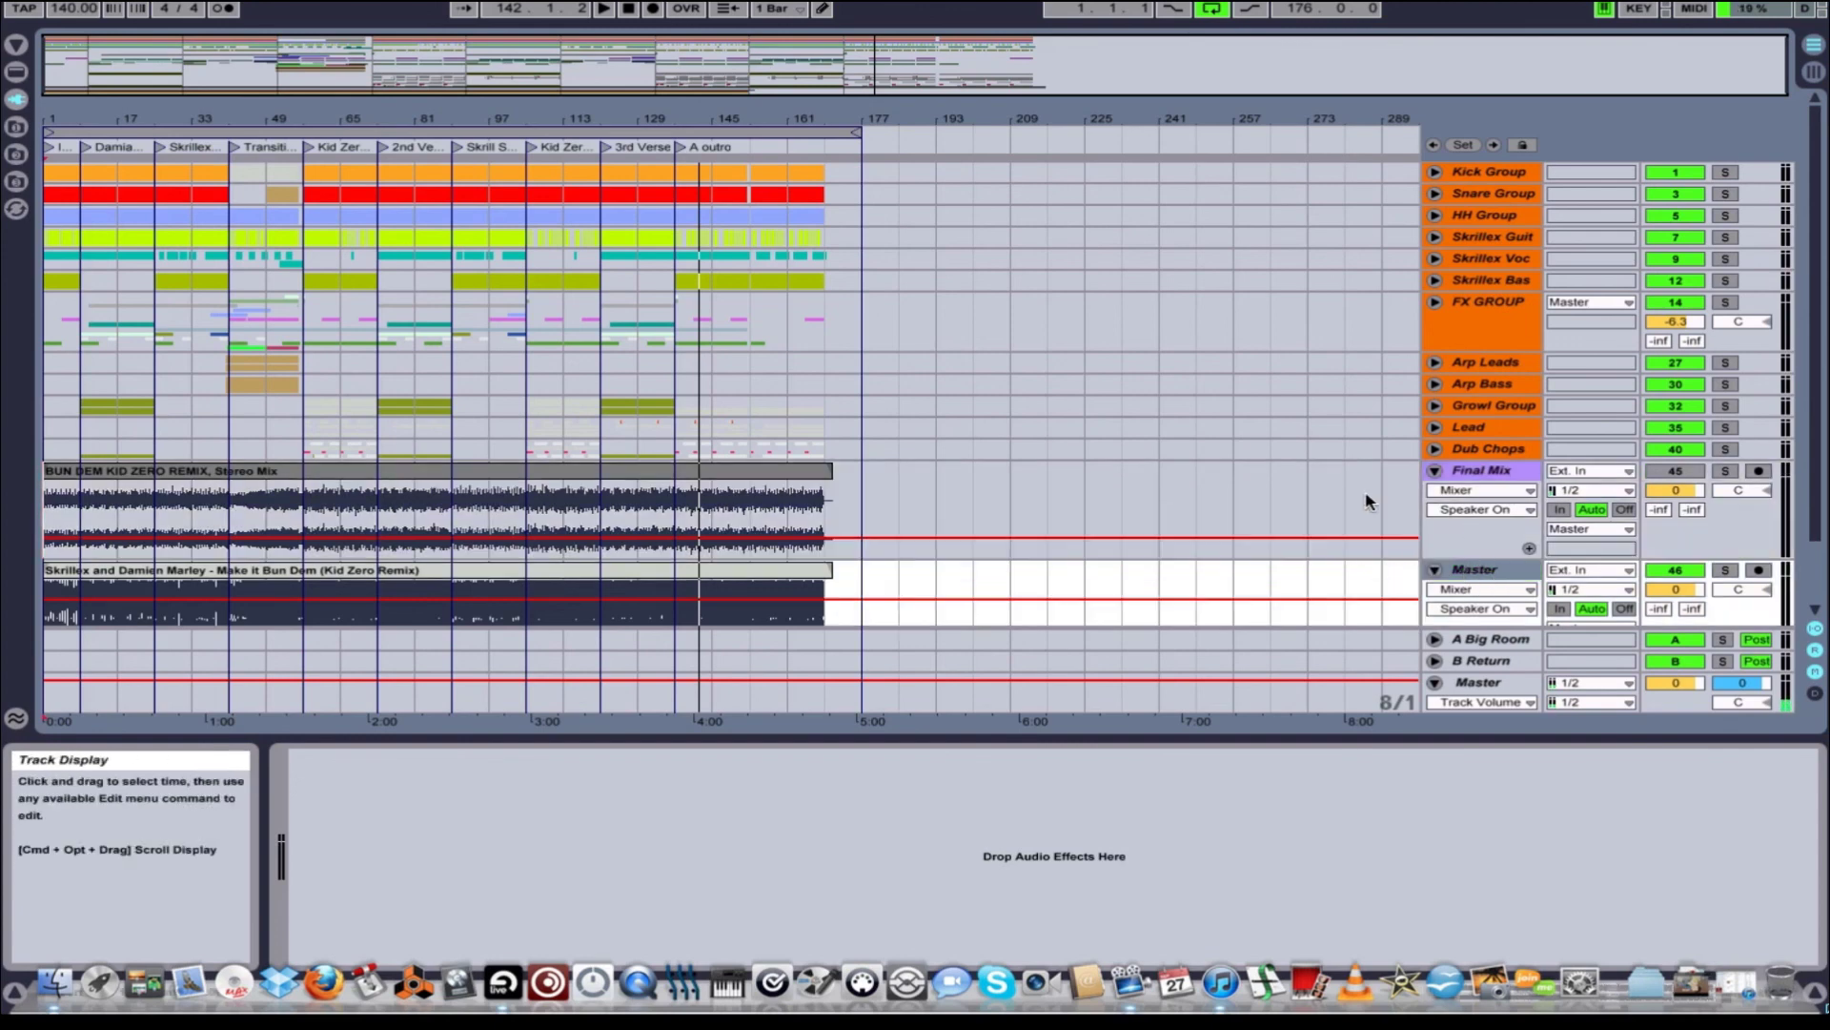
Step: Mute the Master audio track below Final Mix
scroll(1154, 491, down, 3)
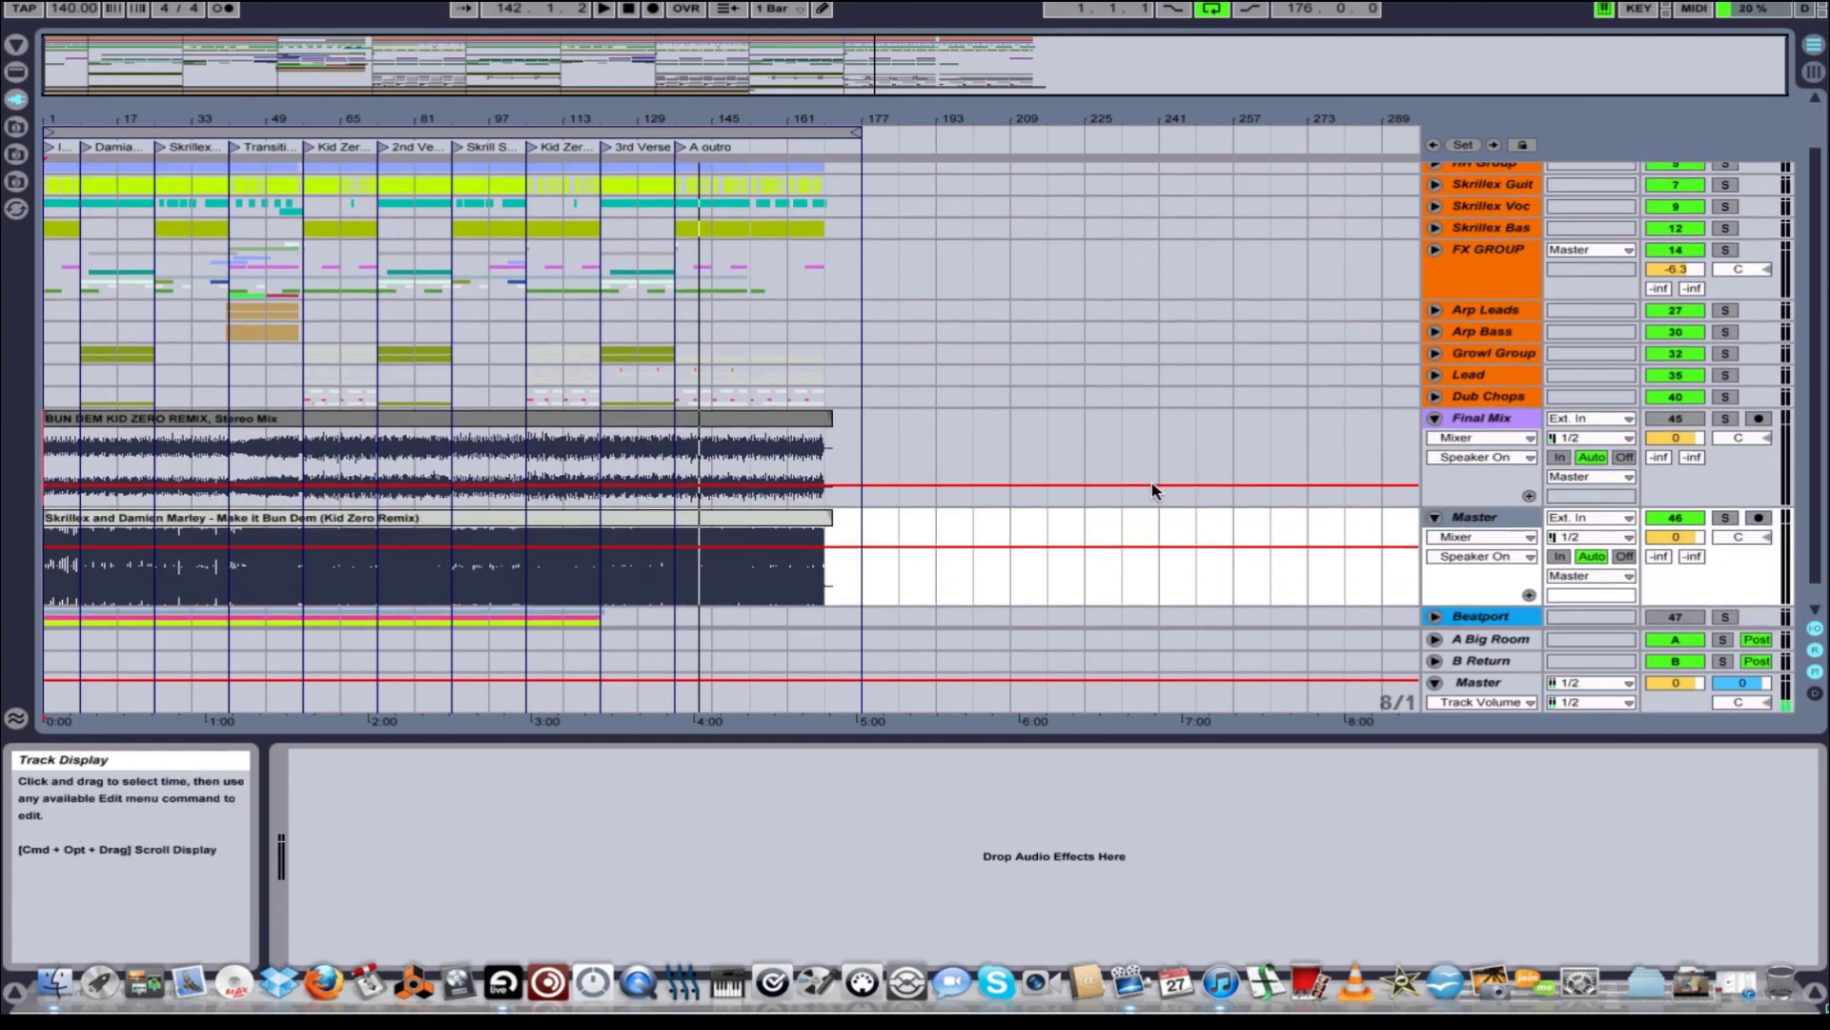
click(1675, 516)
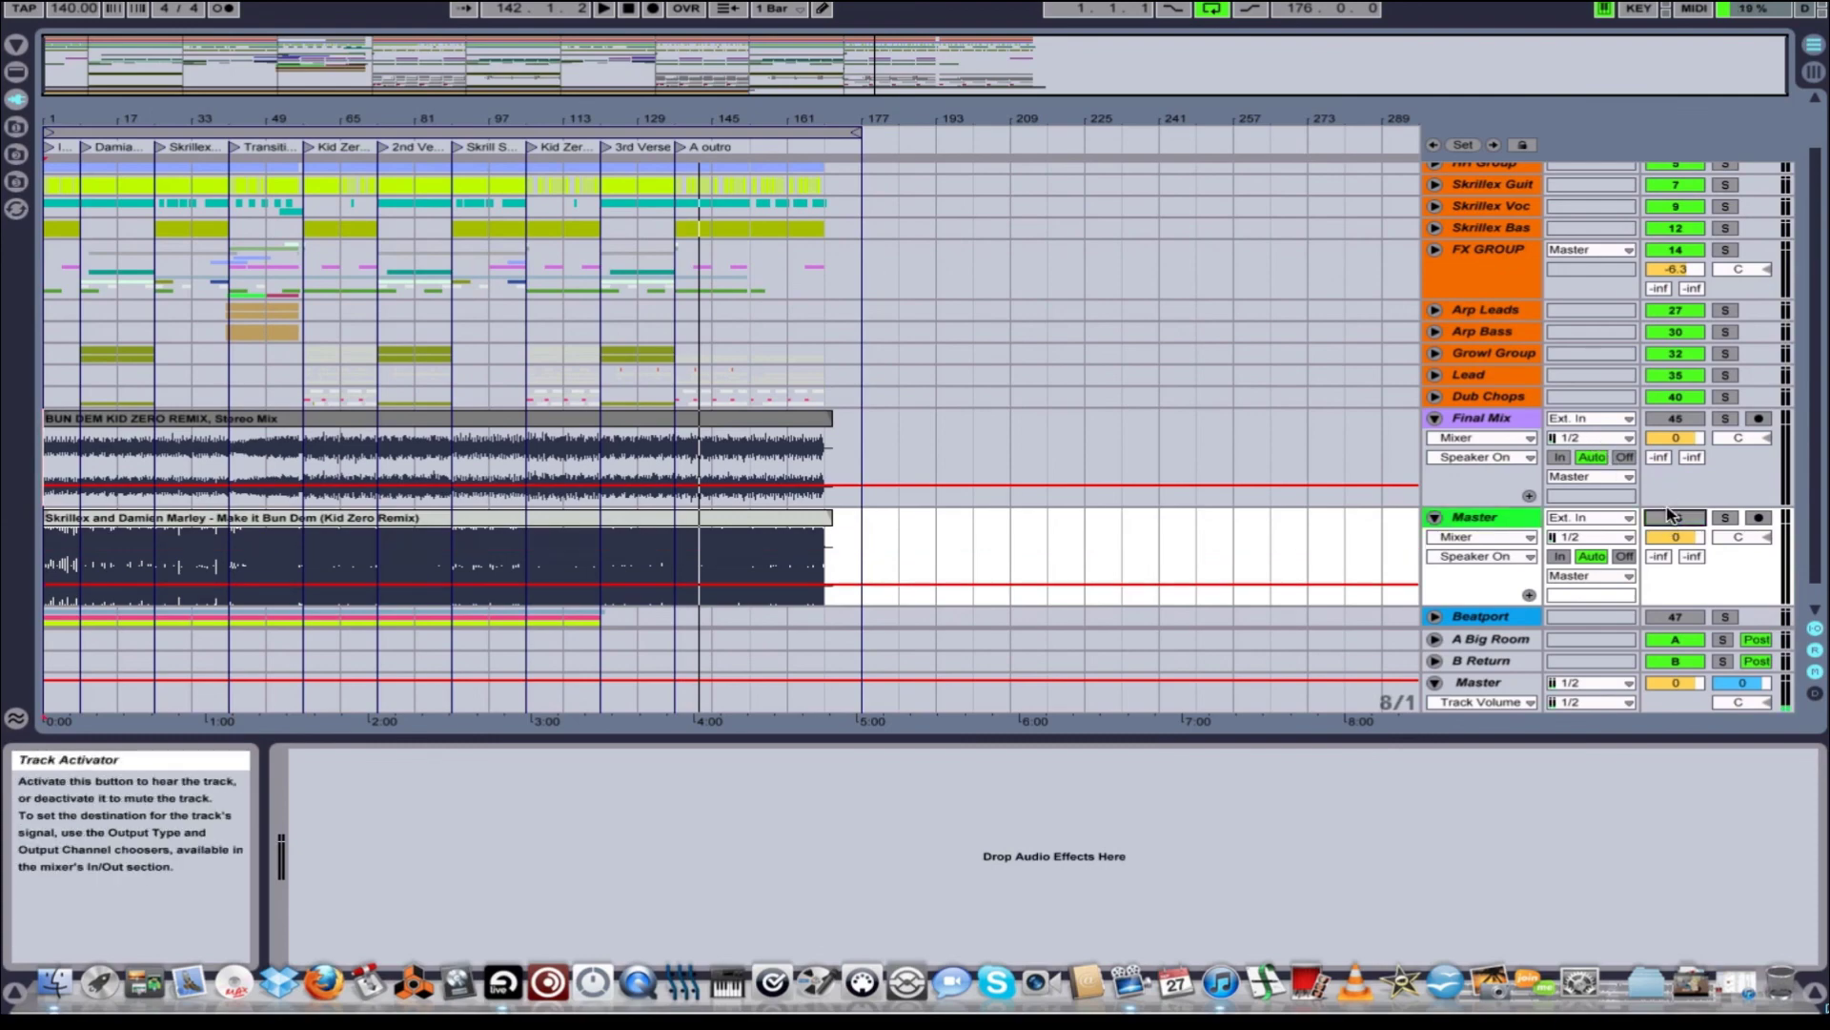
click(1656, 420)
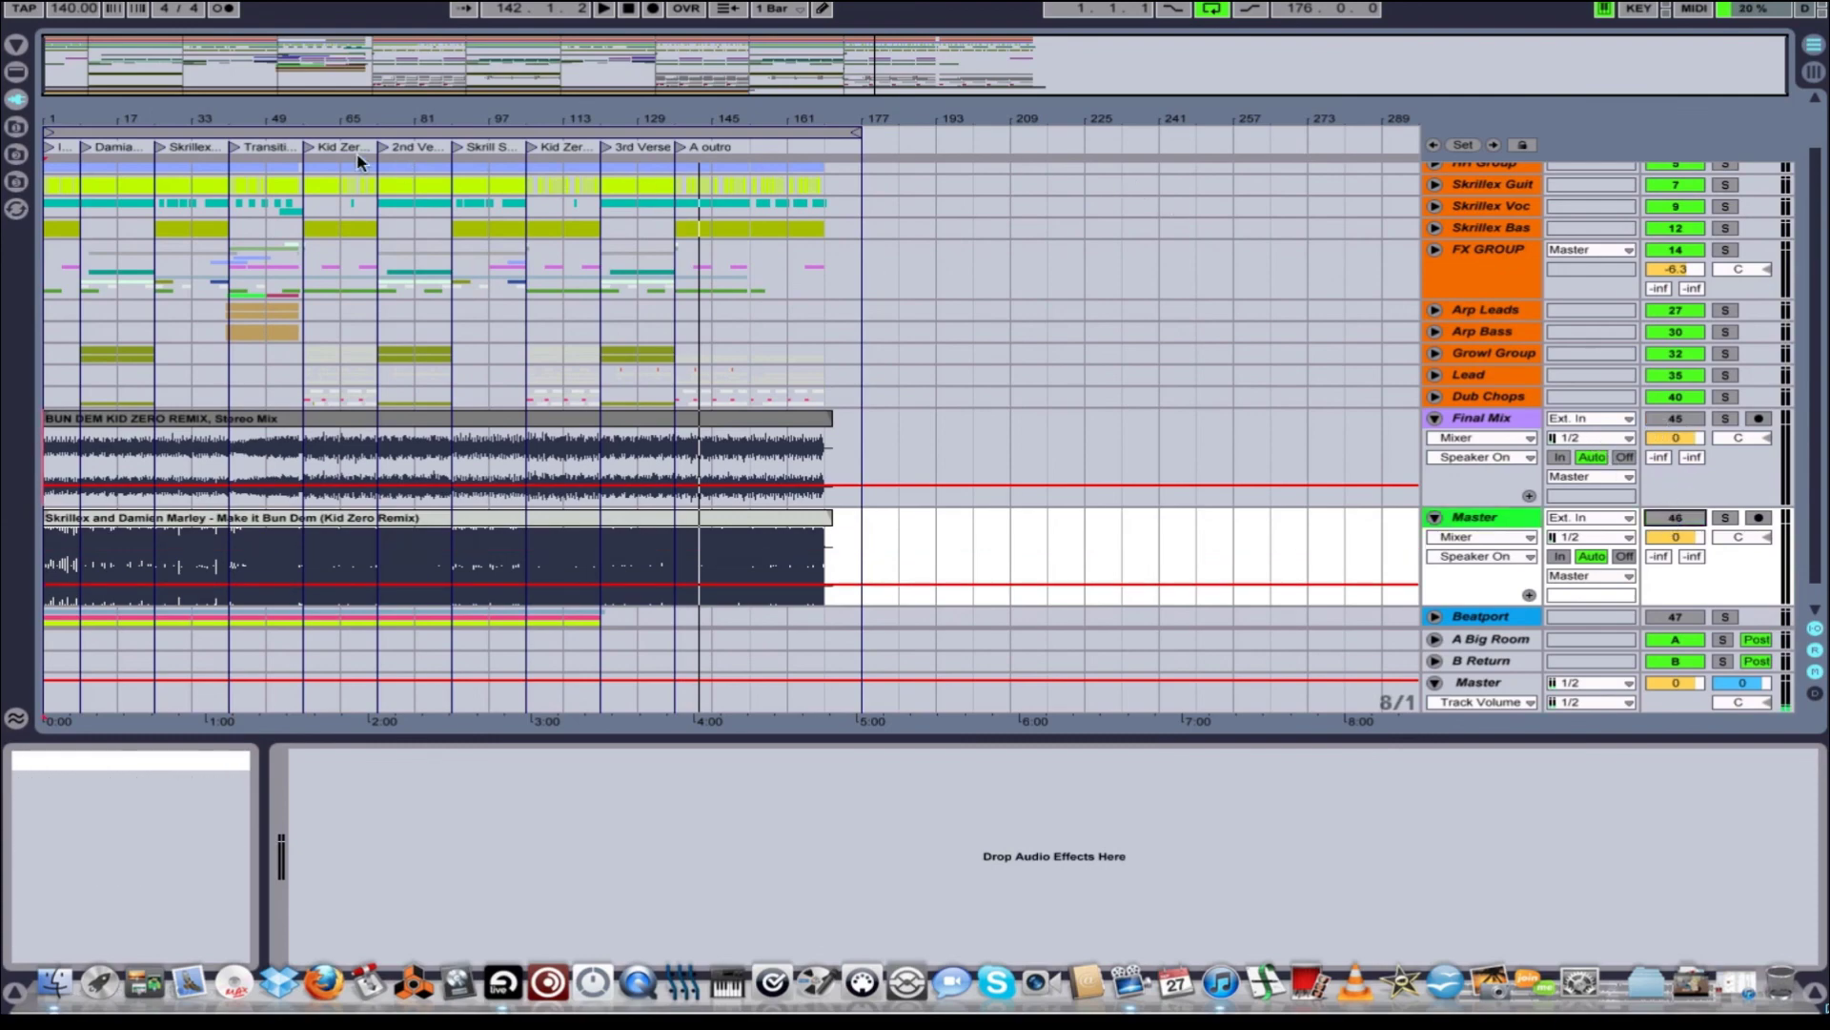
Step: Play from the Kid Zero Drop locator, switch the solo from Final Mix to Master and back, and unsolo Final Mix
double_click(307, 154)
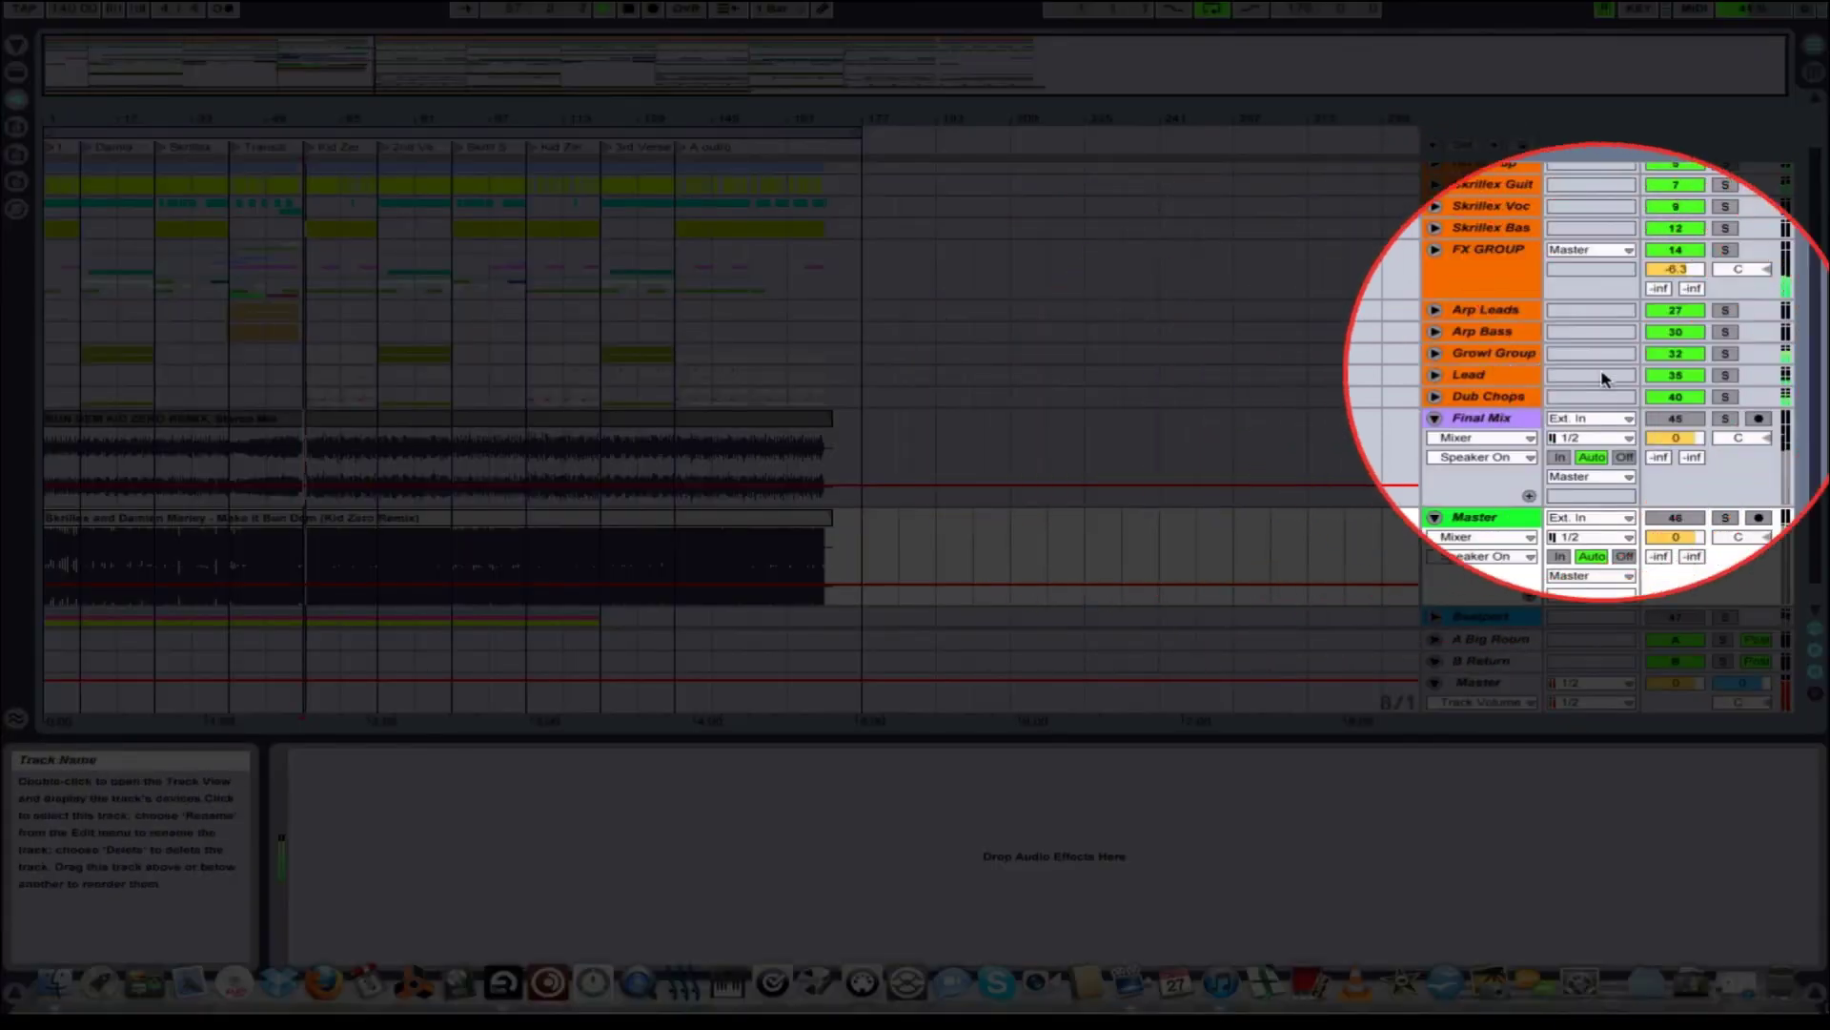
click(1723, 420)
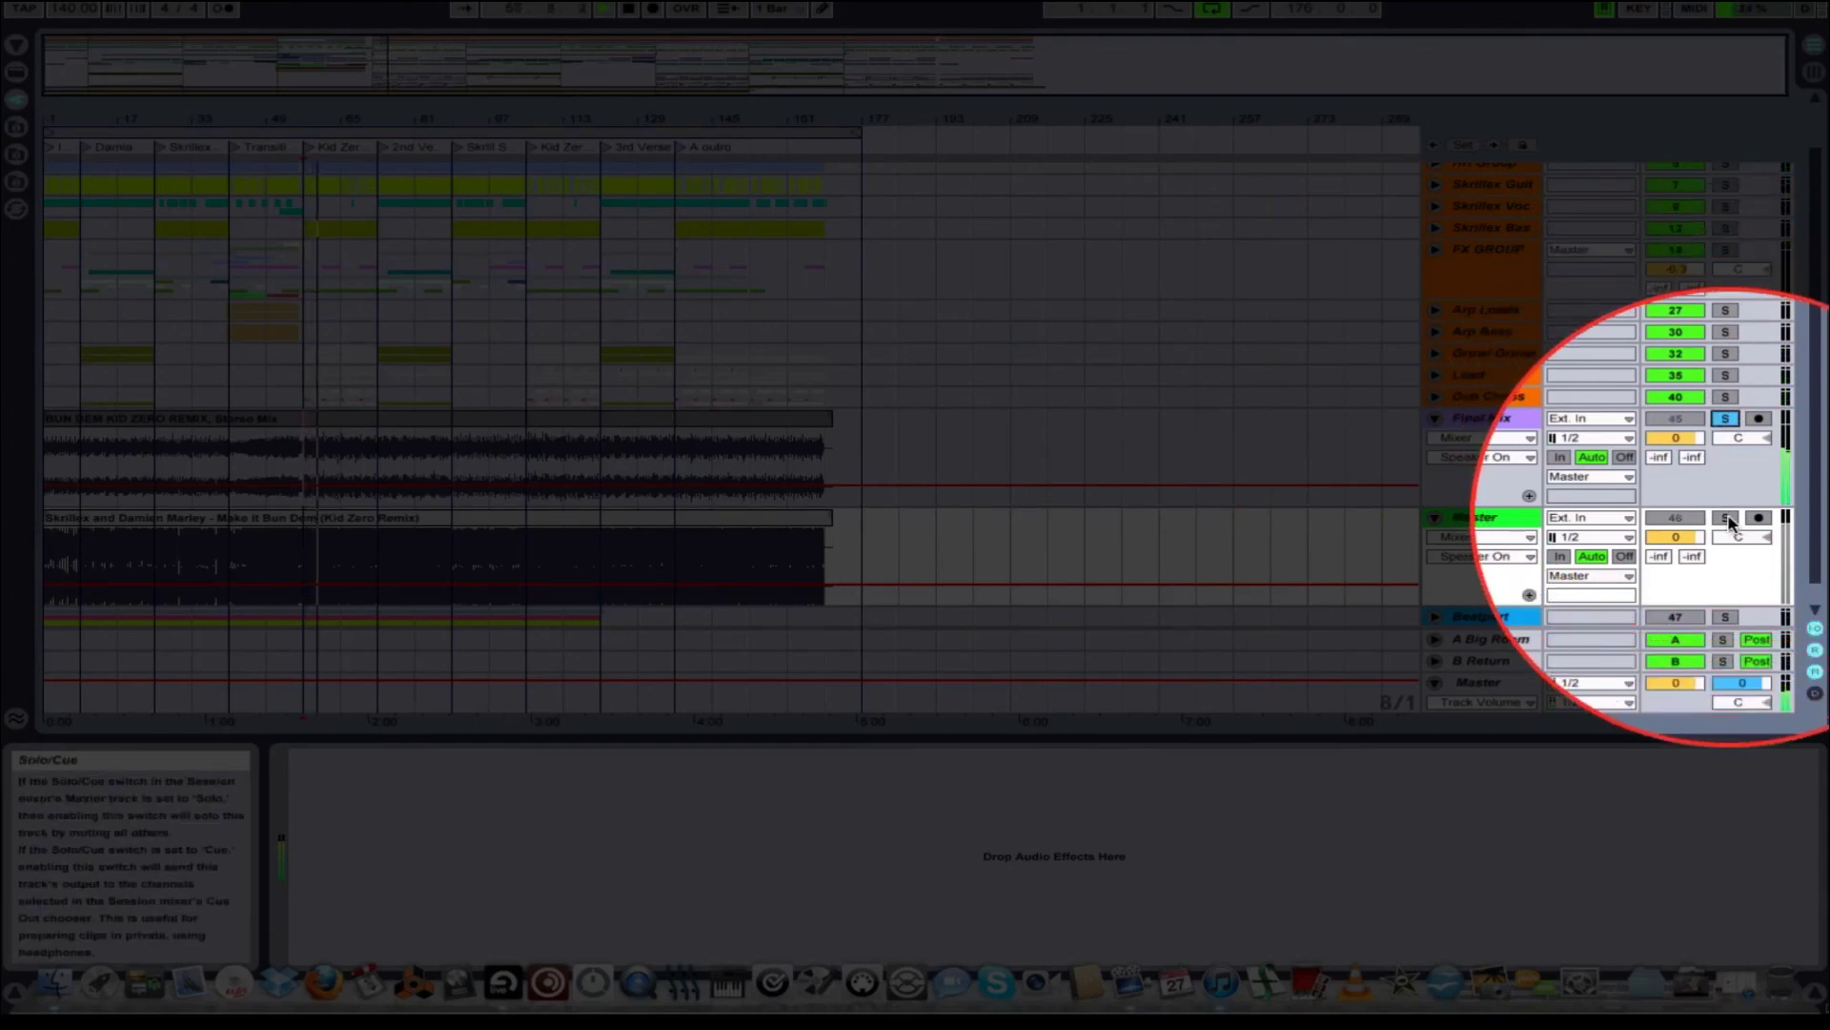
click(1725, 518)
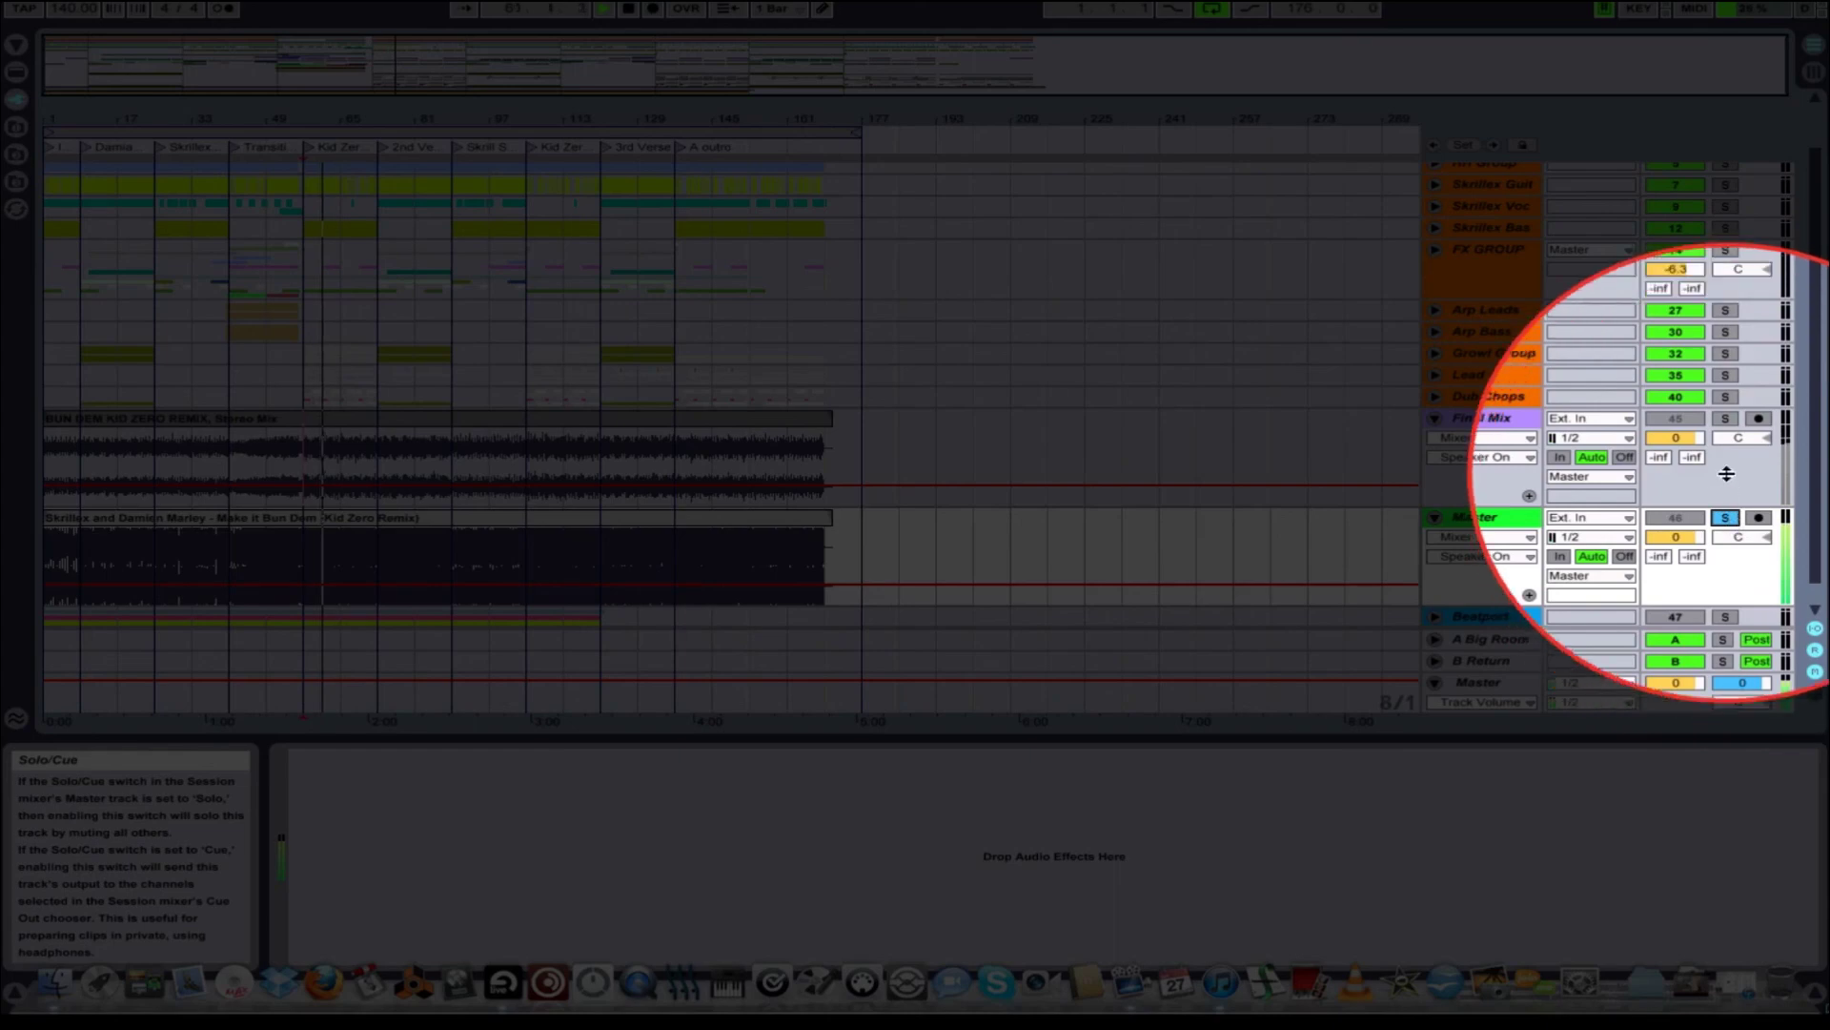
click(1728, 421)
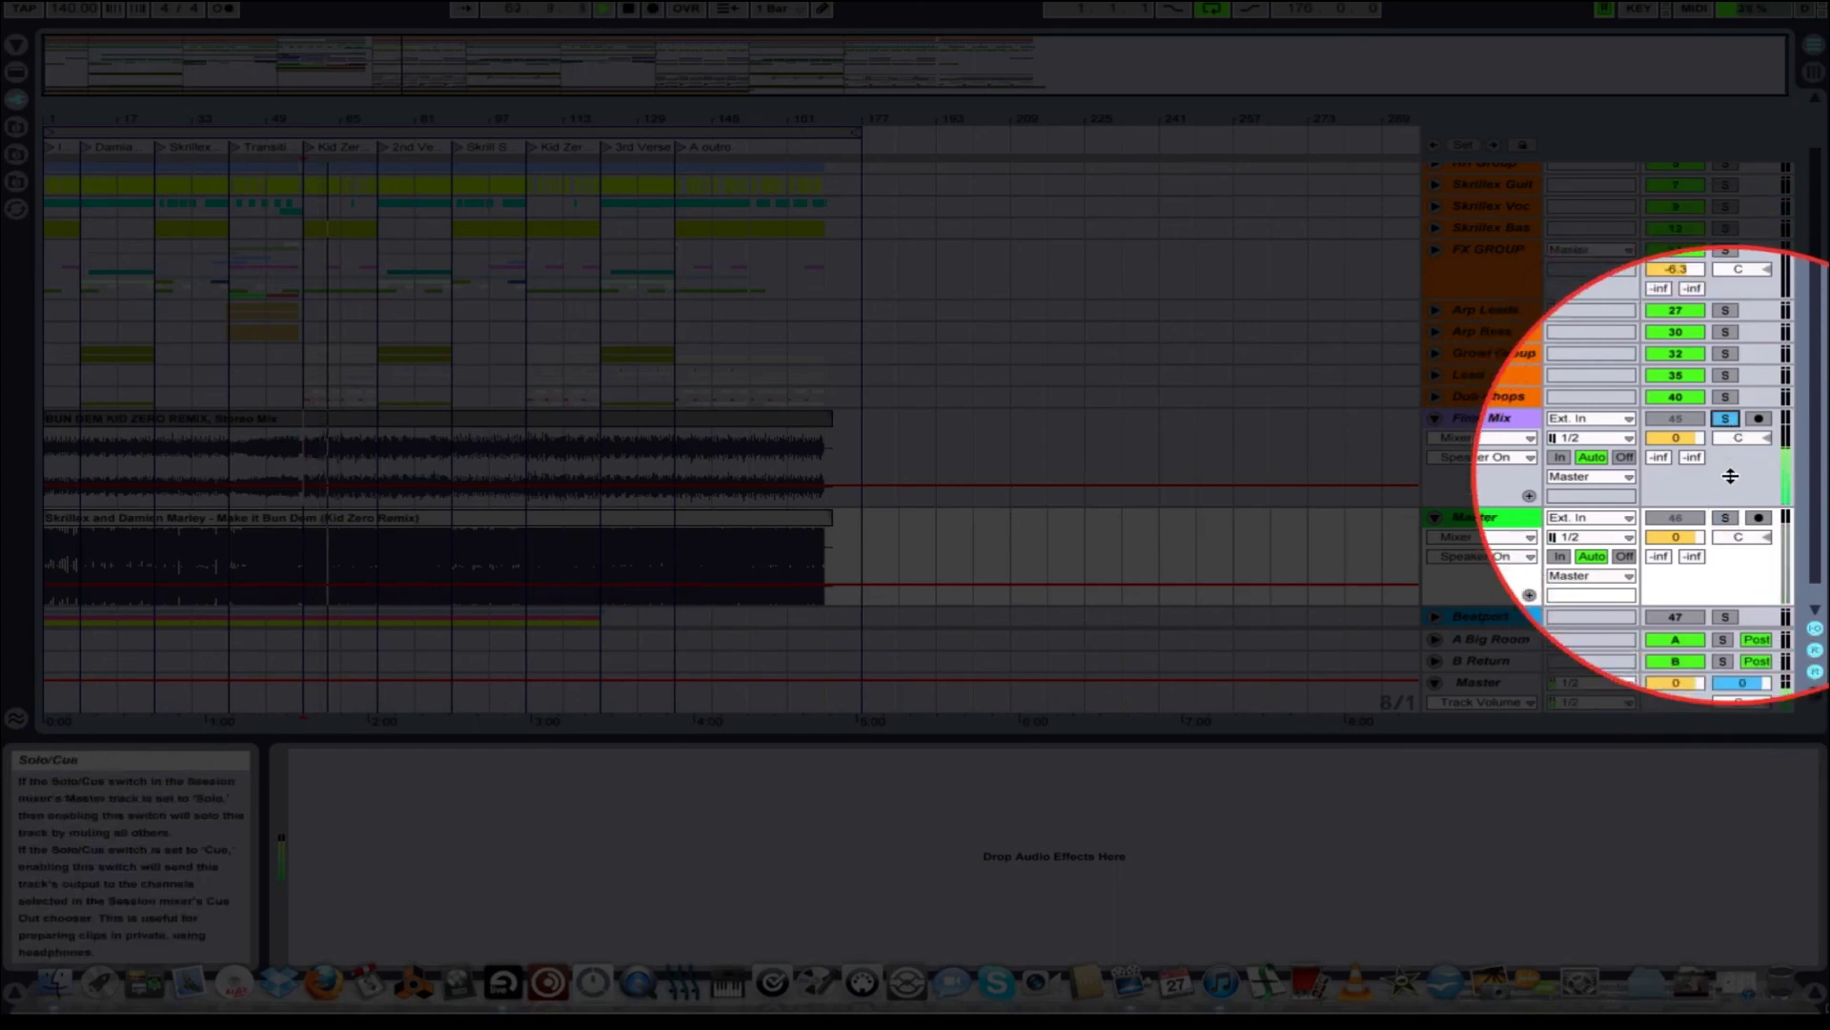
click(1727, 421)
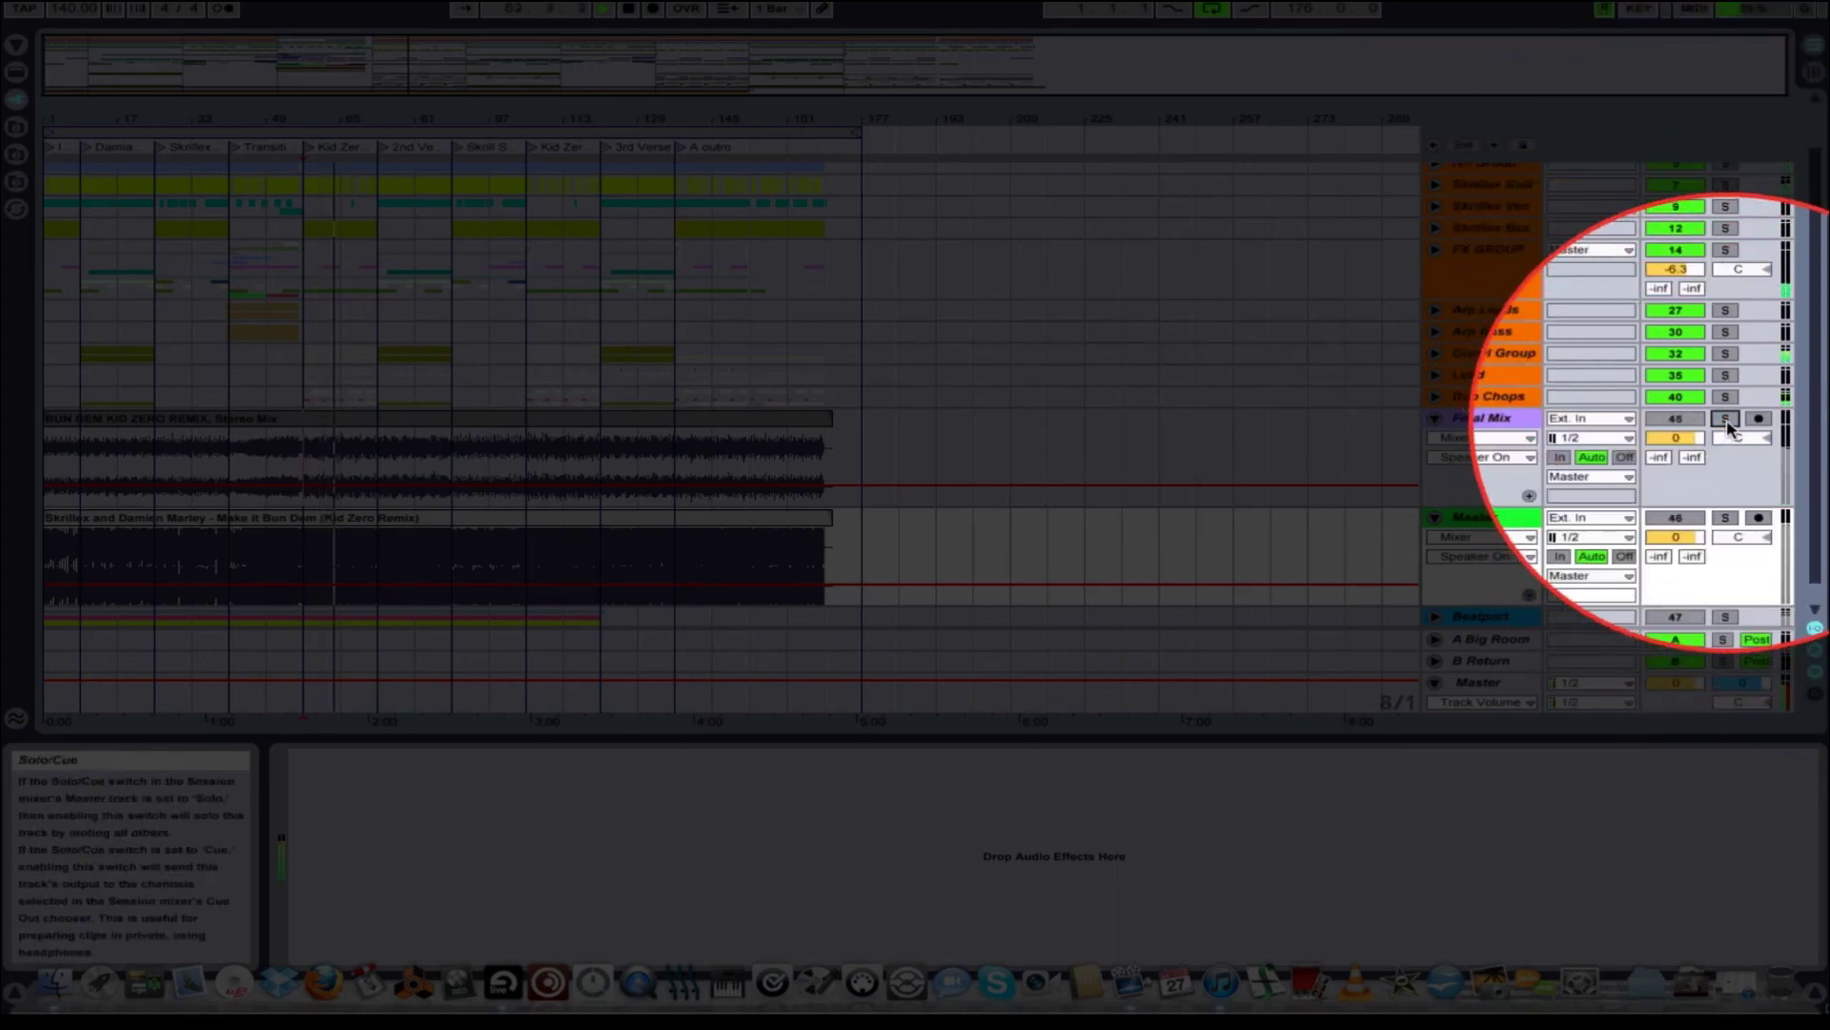
Step: During playback, solo Final Mix, switch the solo to Master, return to the home mix, and solo Final Mix again for comparison
click(1728, 421)
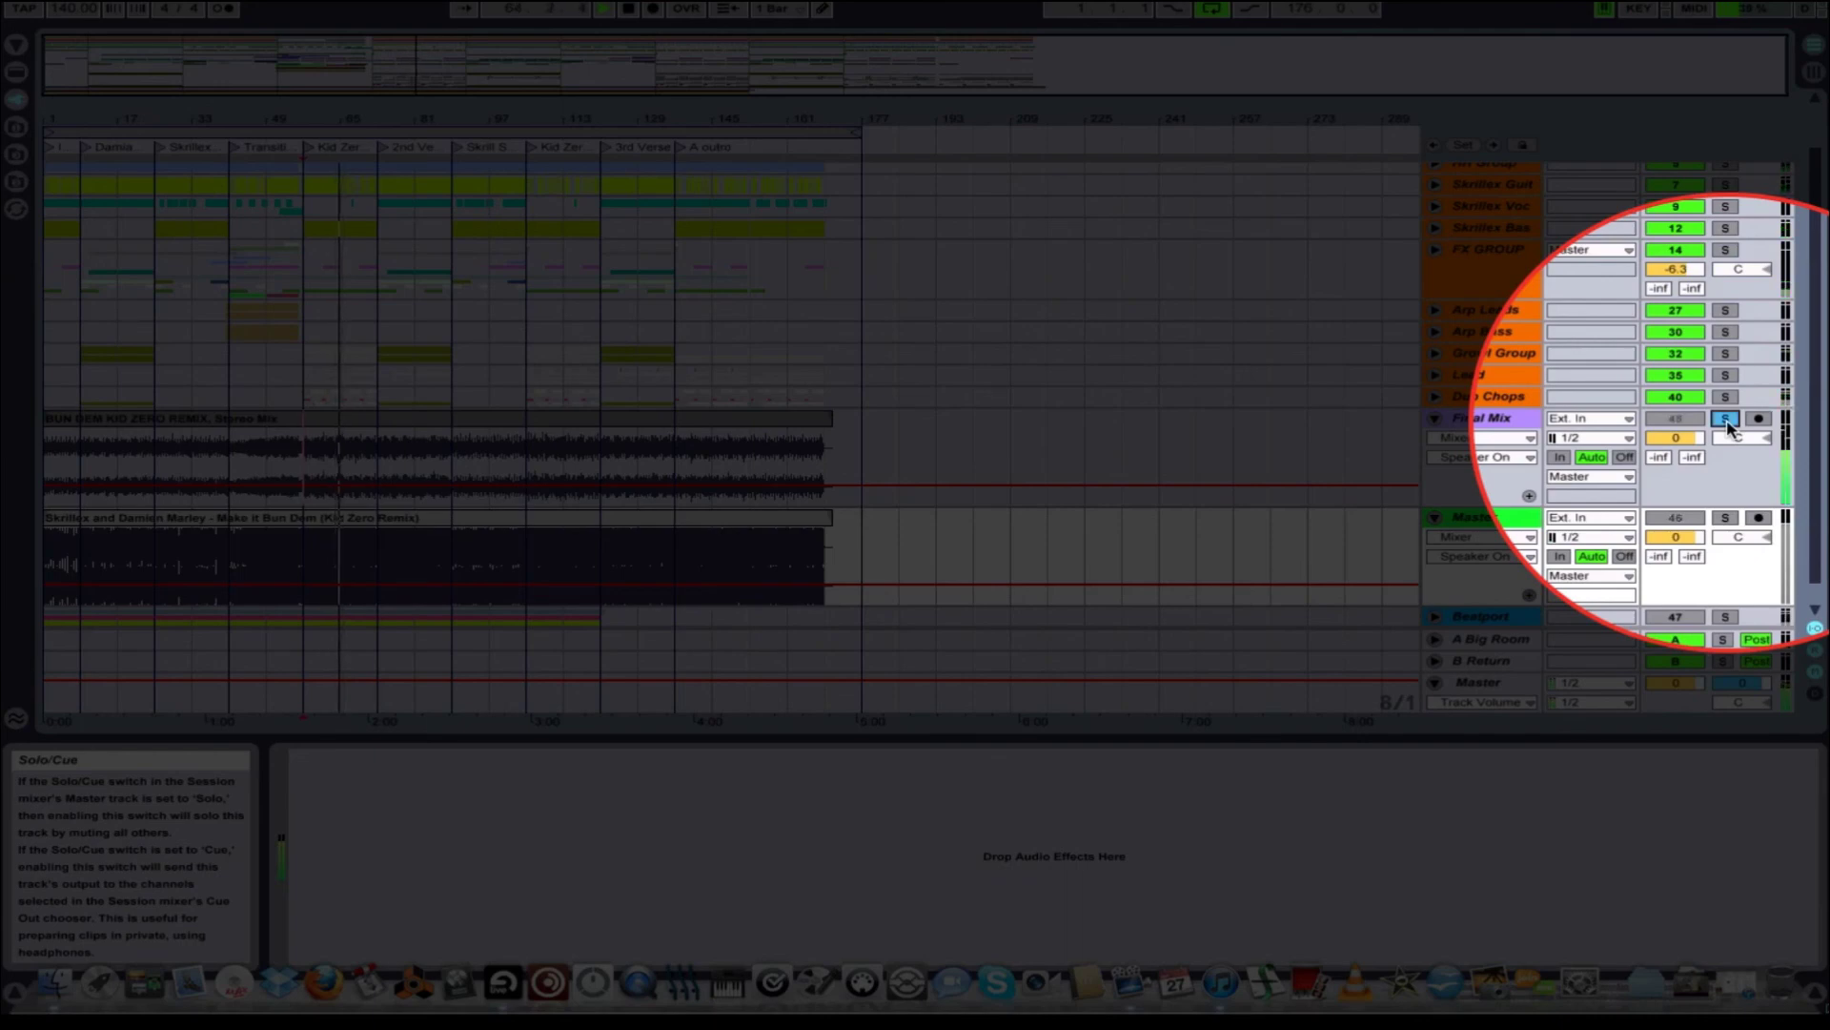
click(1727, 518)
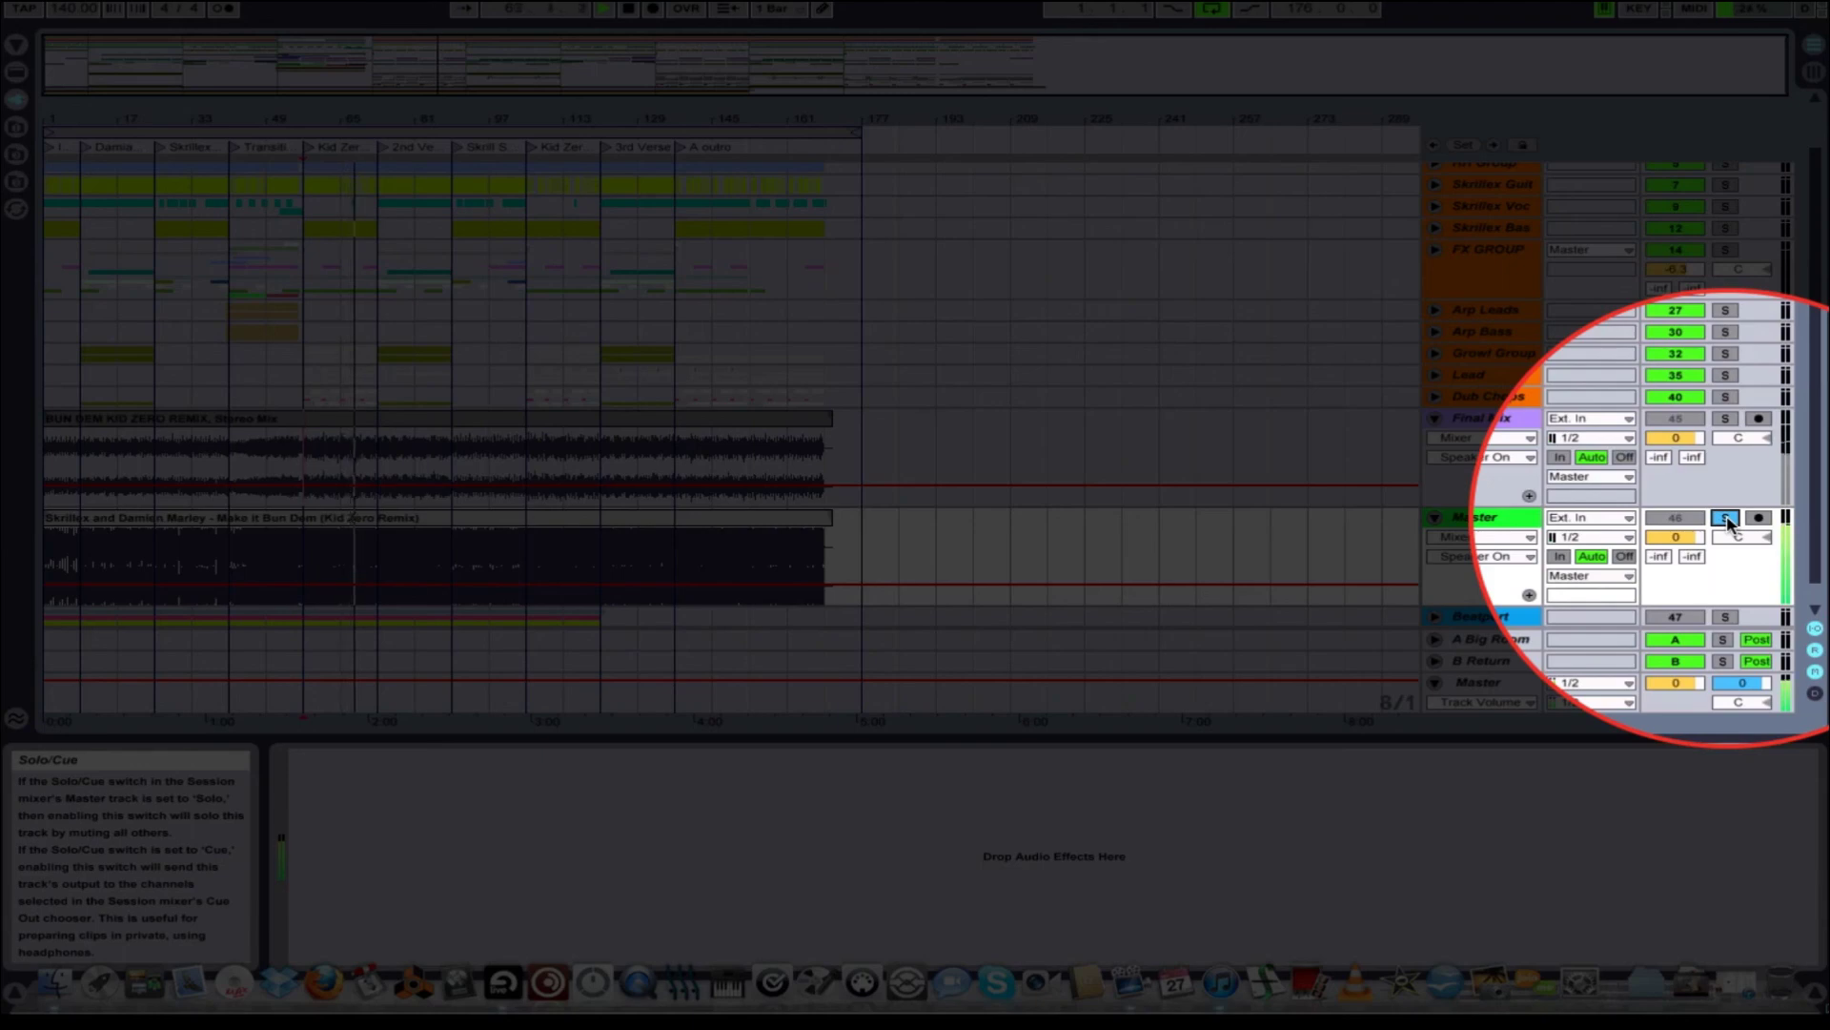
click(1726, 519)
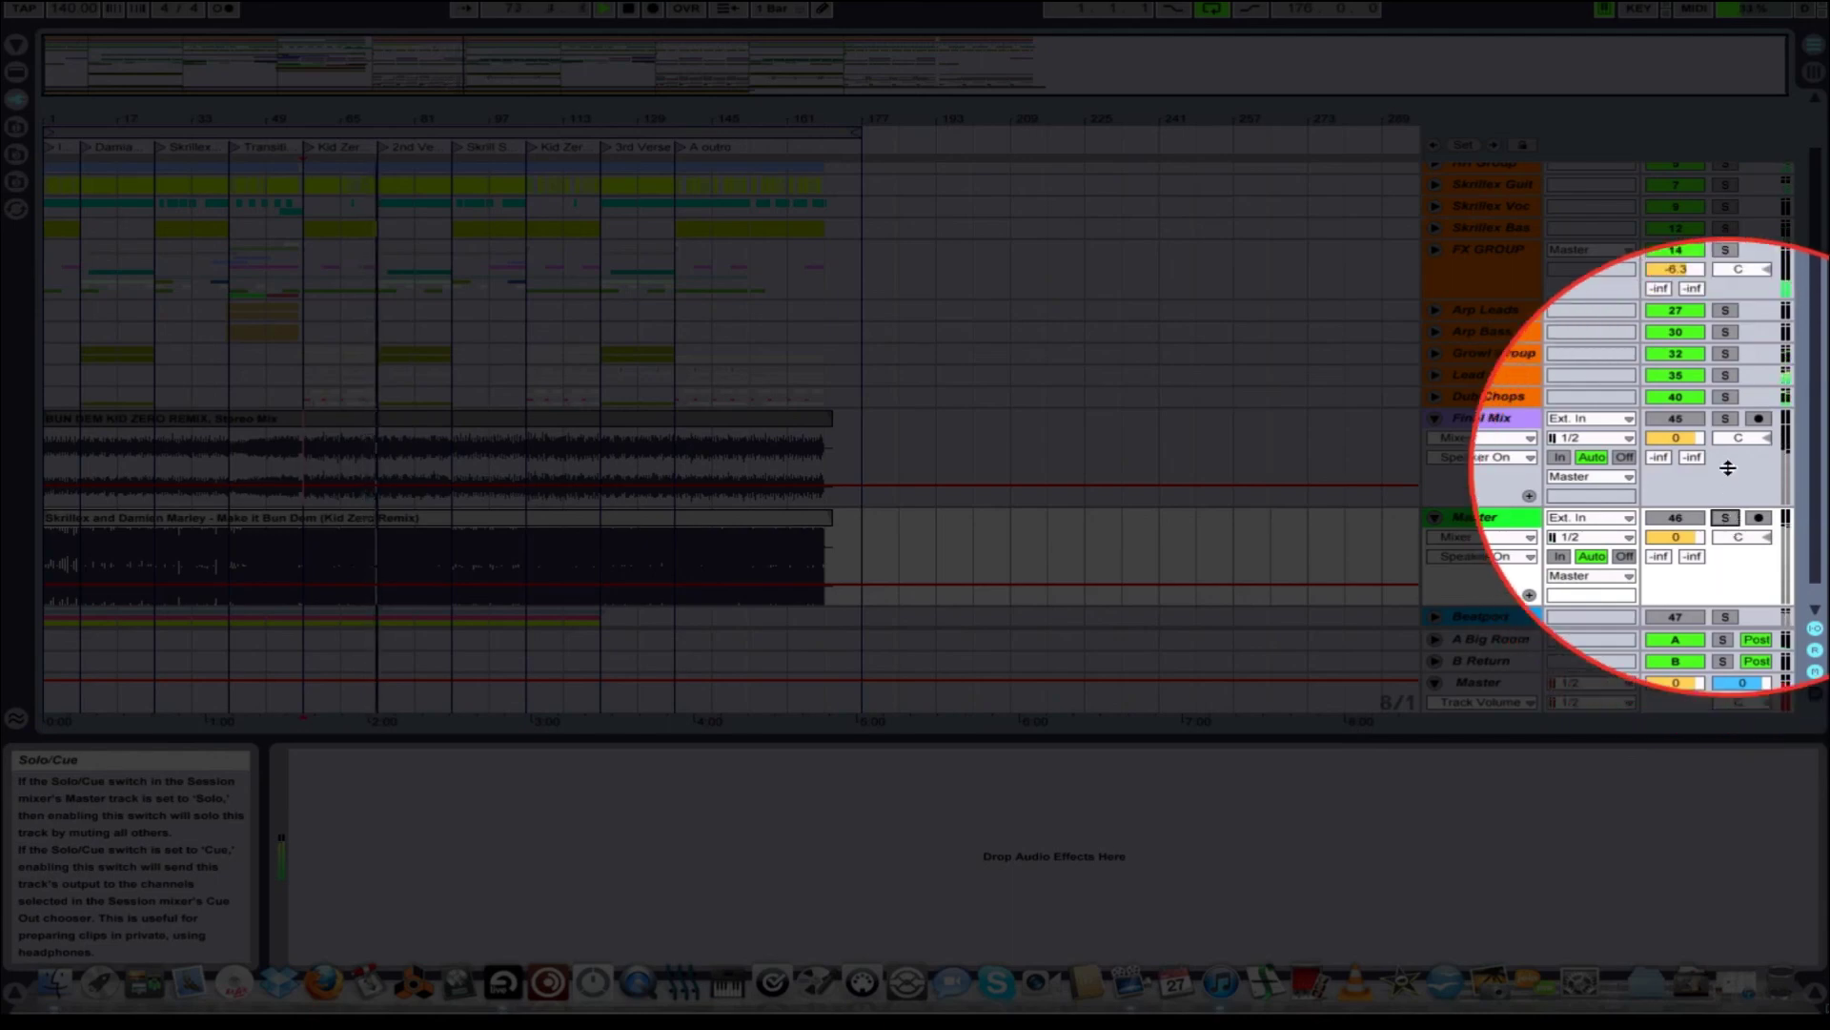
click(1726, 419)
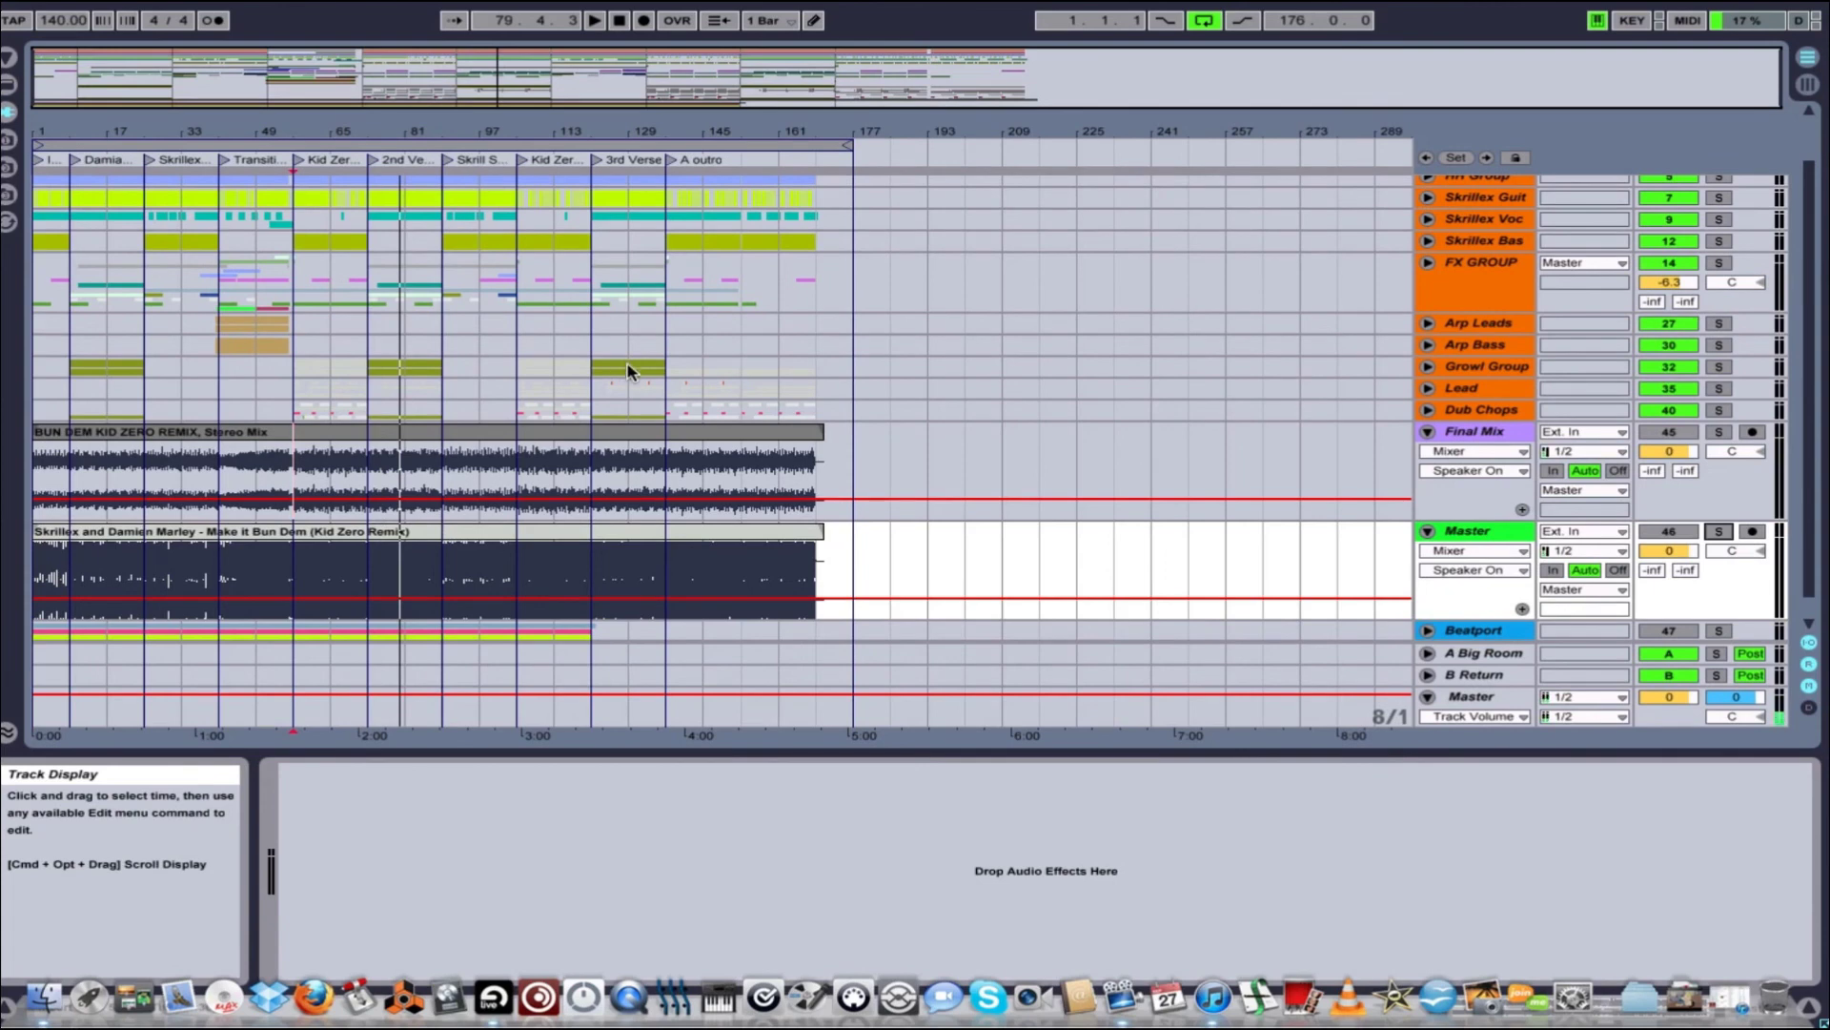
Step: Select the Kick Group lane near bar 65, then the Master audio track, and place the insert marker at bar 57
scroll(631, 368, up, 3)
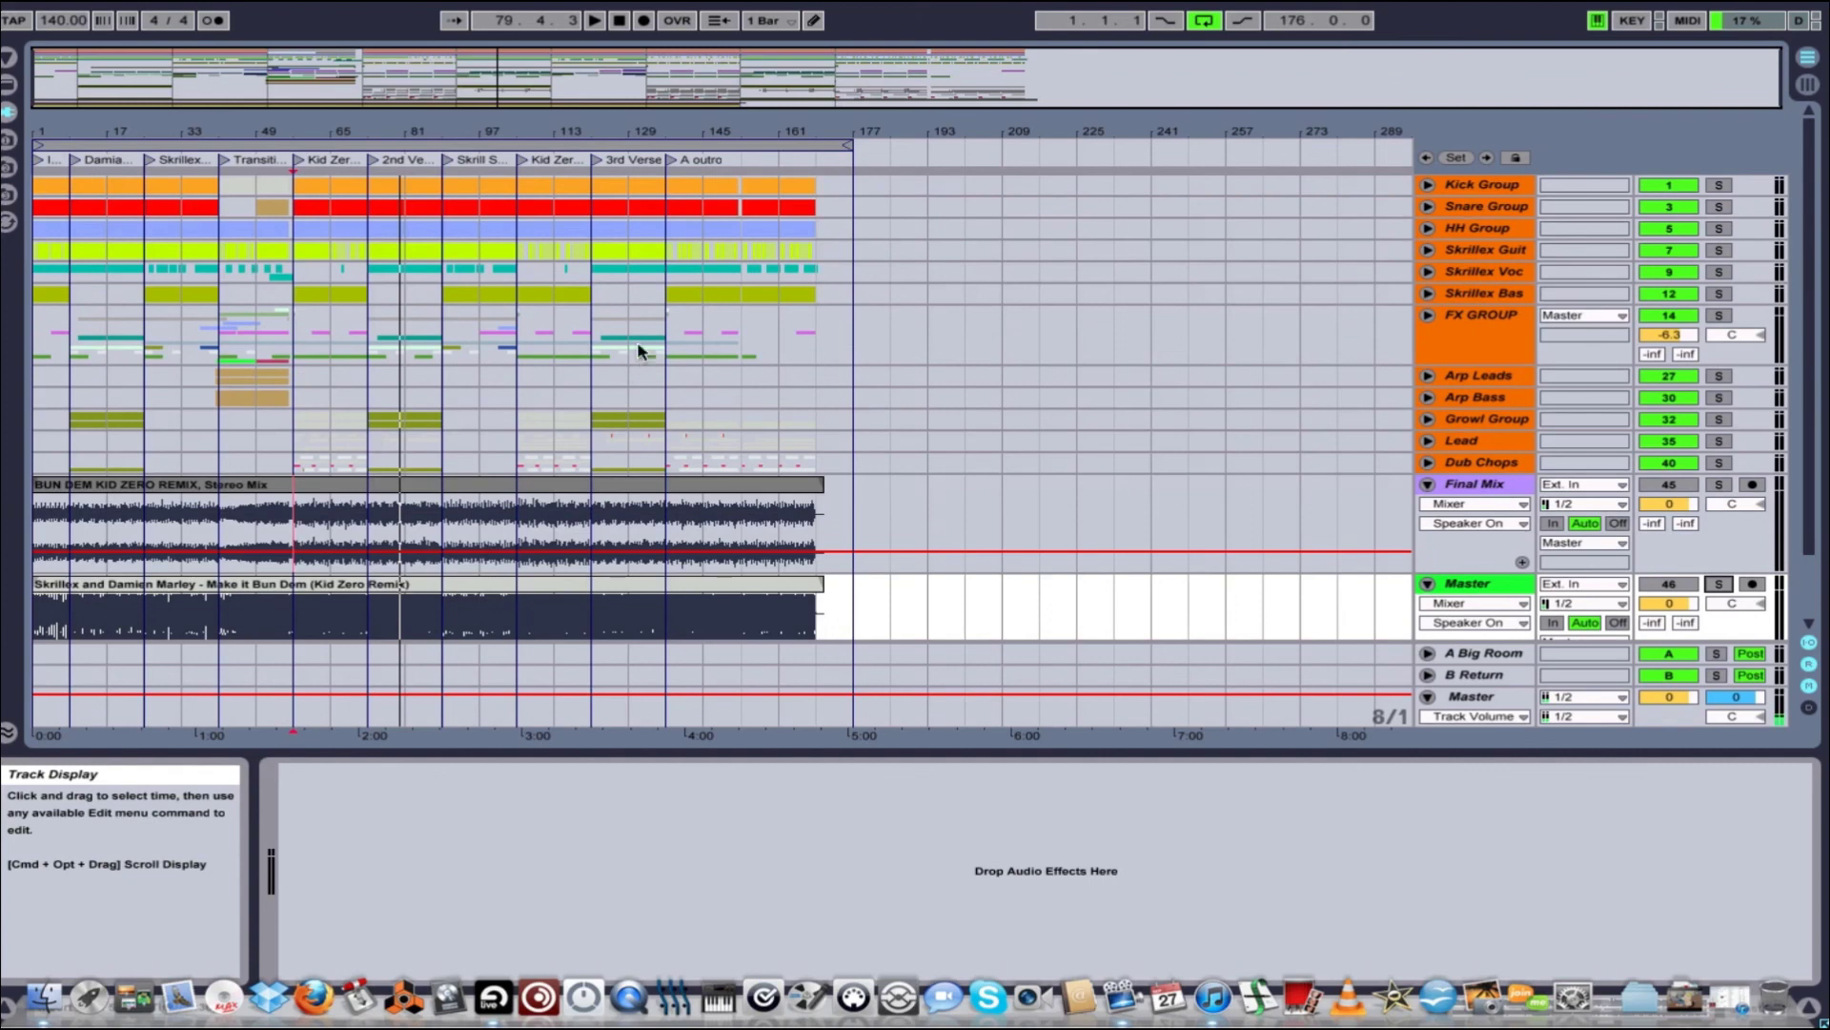
click(255, 185)
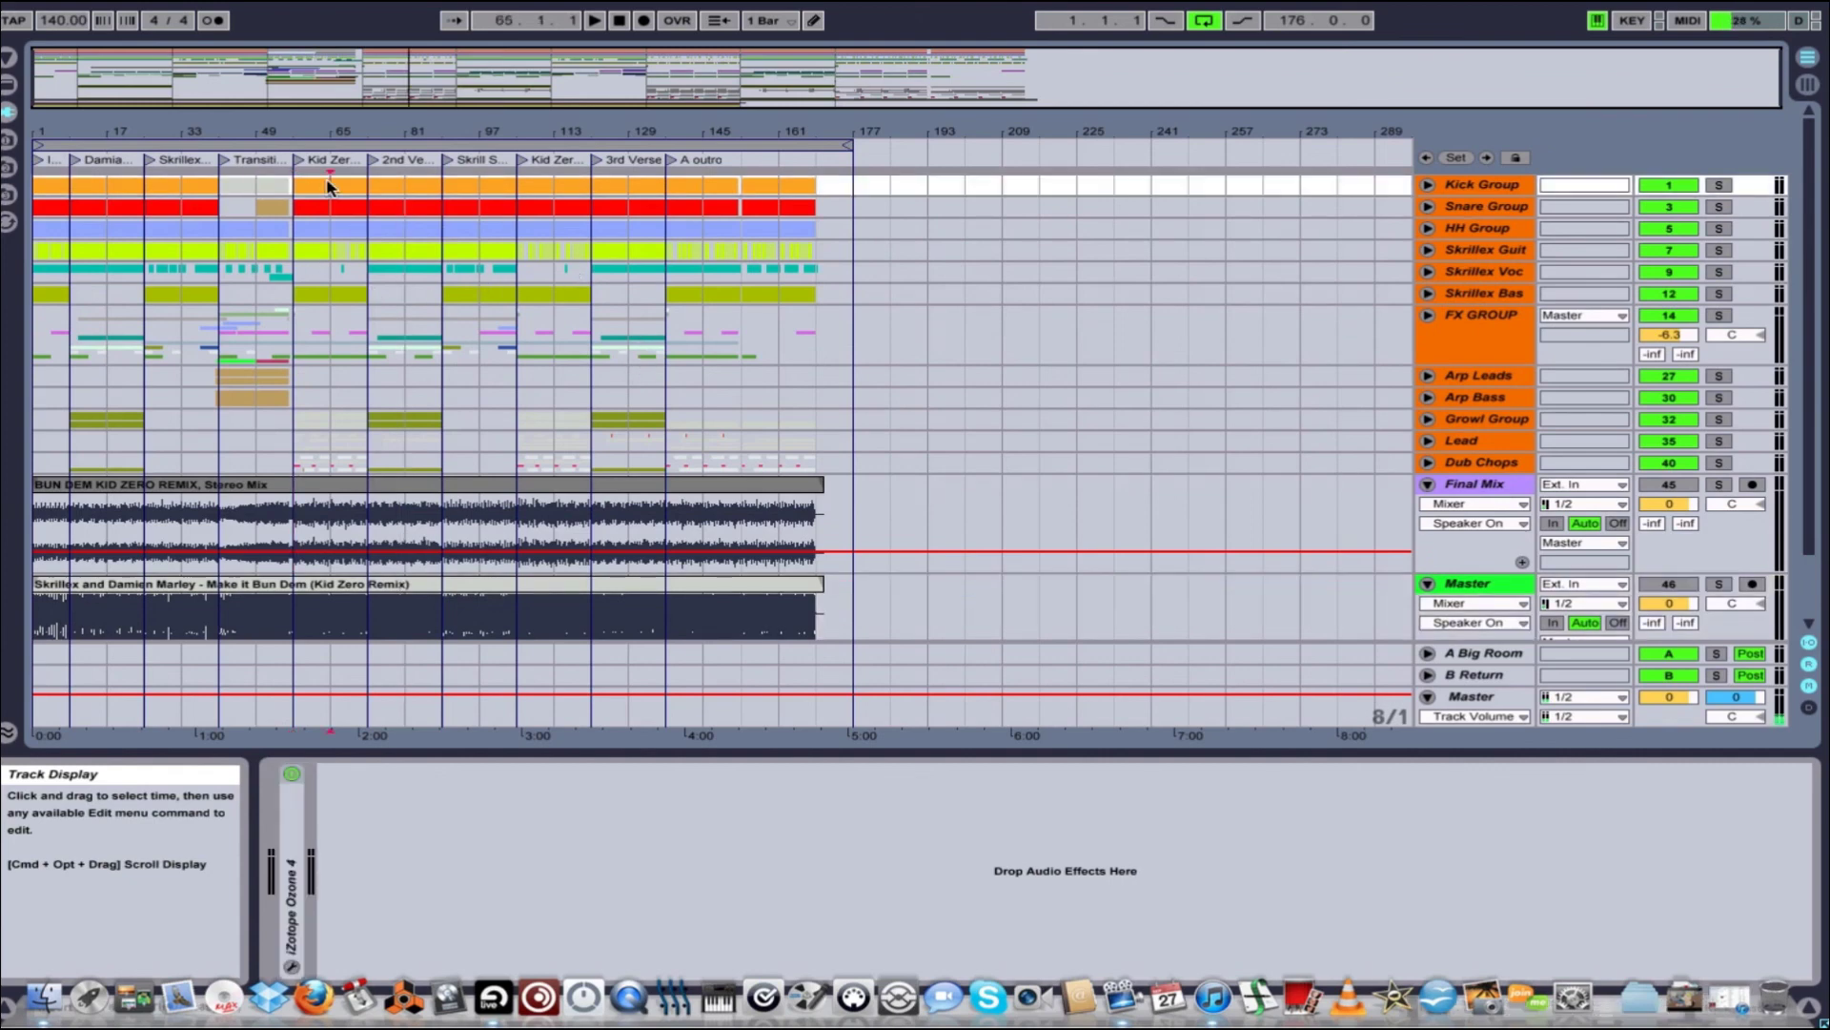
scroll(1011, 535, down, 3)
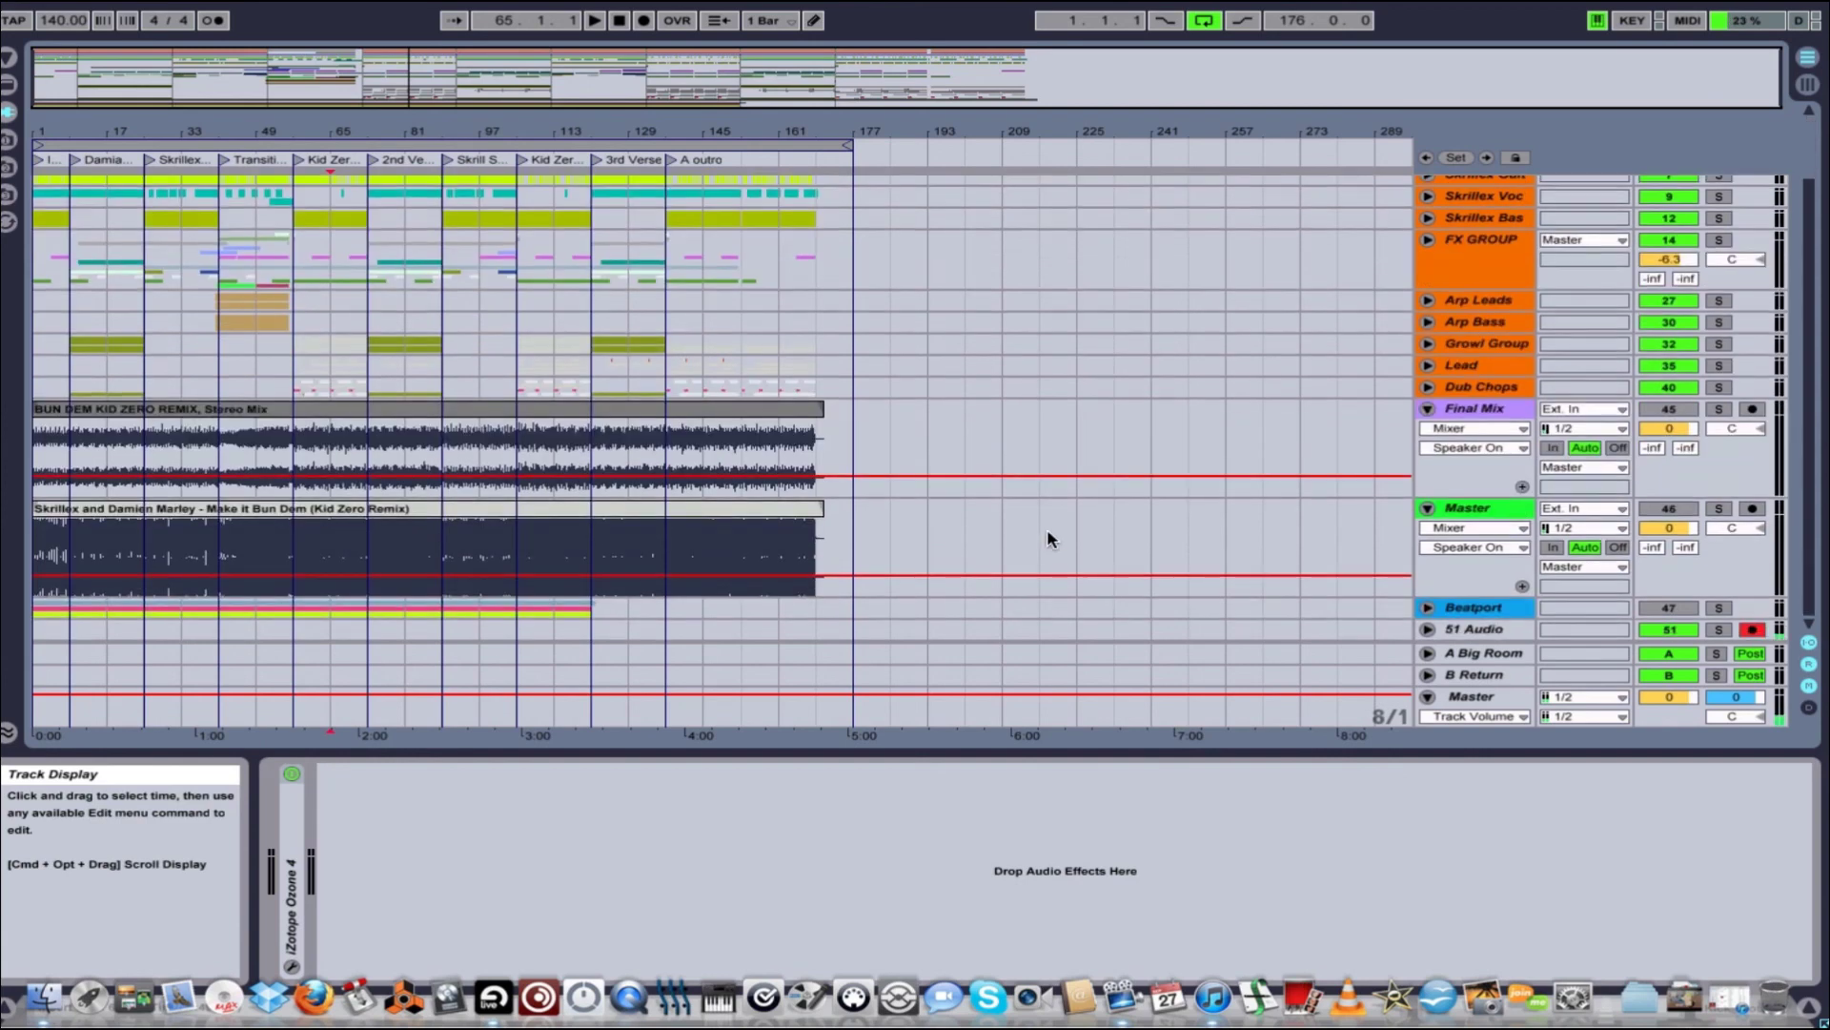
click(1508, 508)
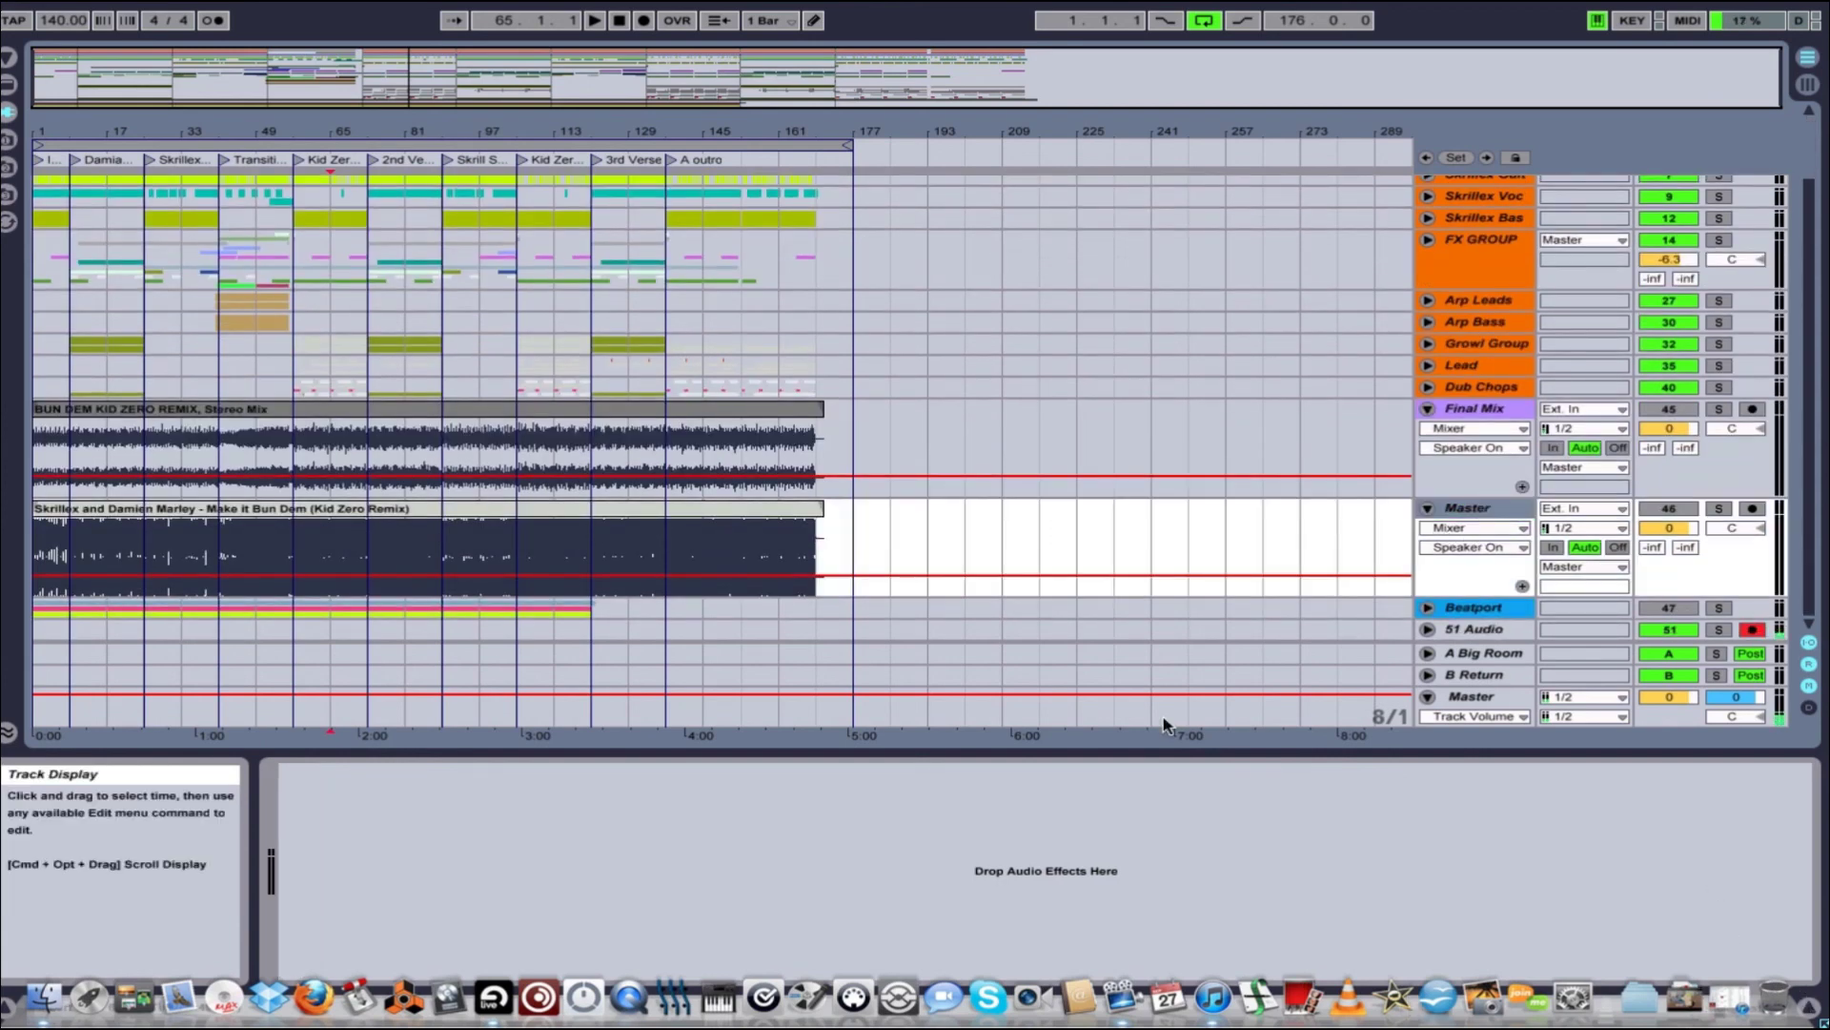
click(291, 537)
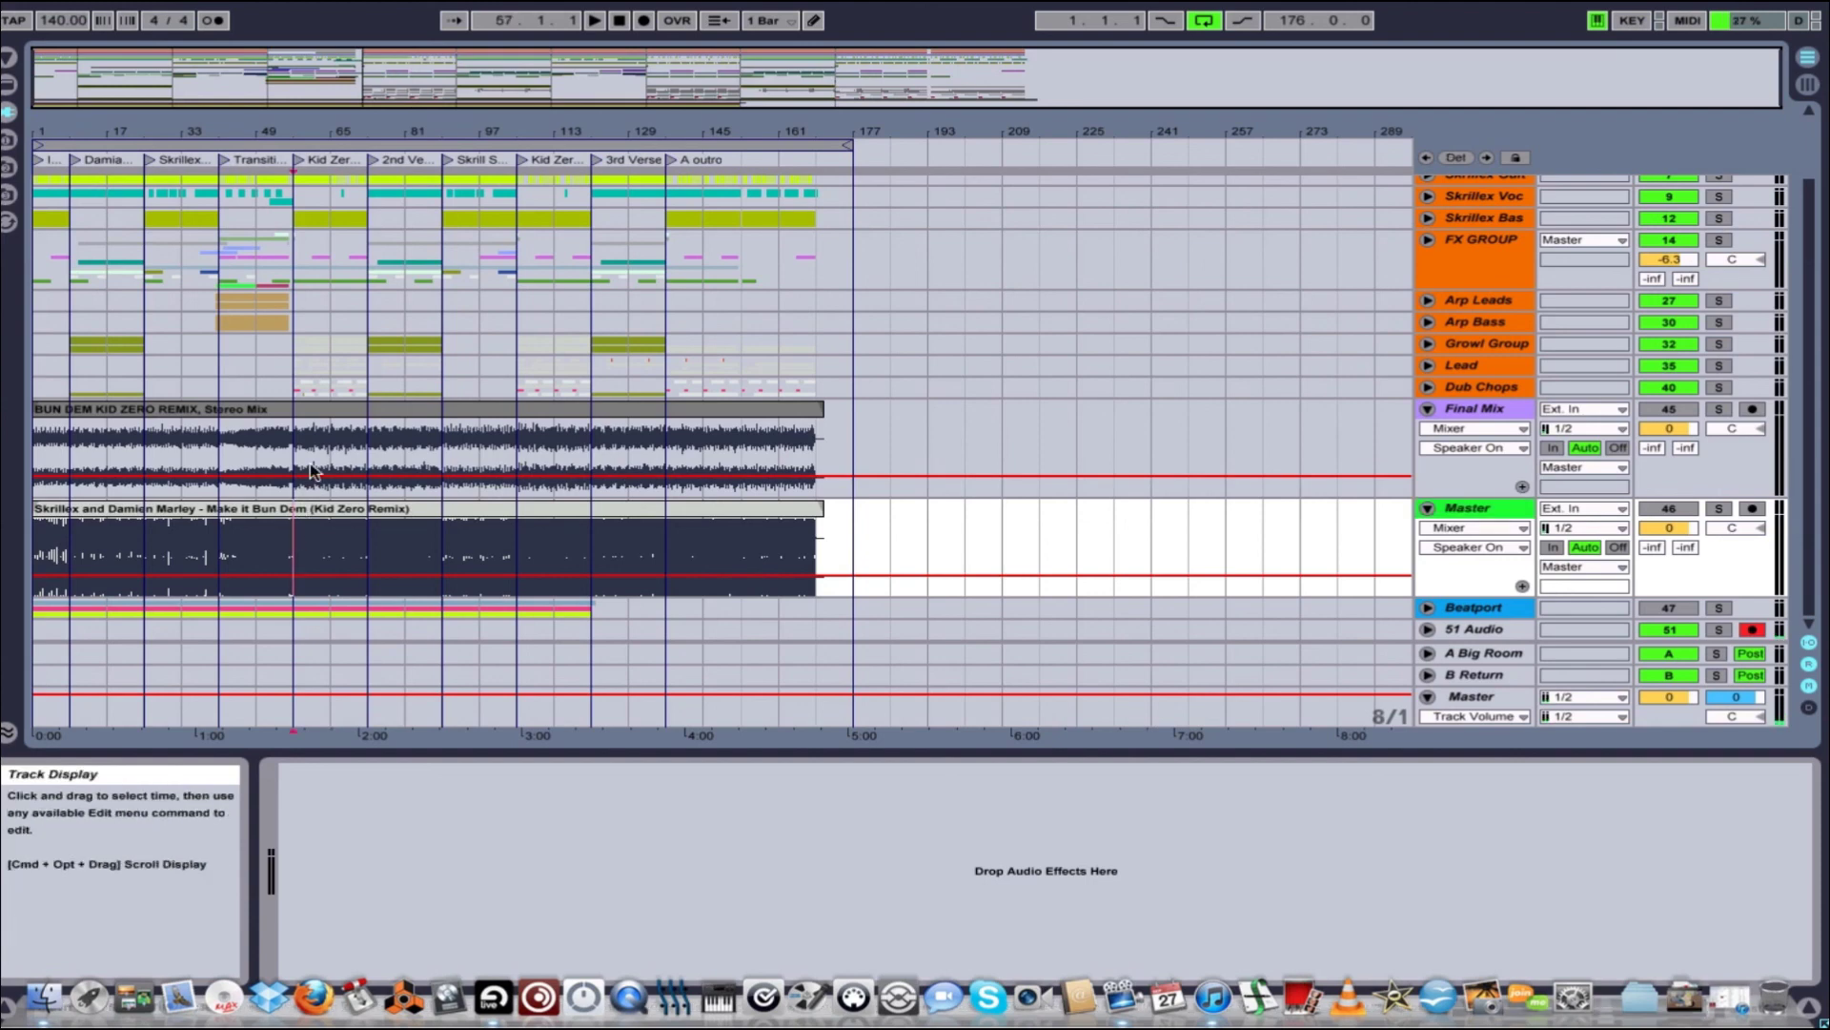
Step: Select Final Mix and Dub Chops, then alternate between the Master and Final Mix tracks to compare the mix stages
click(1487, 408)
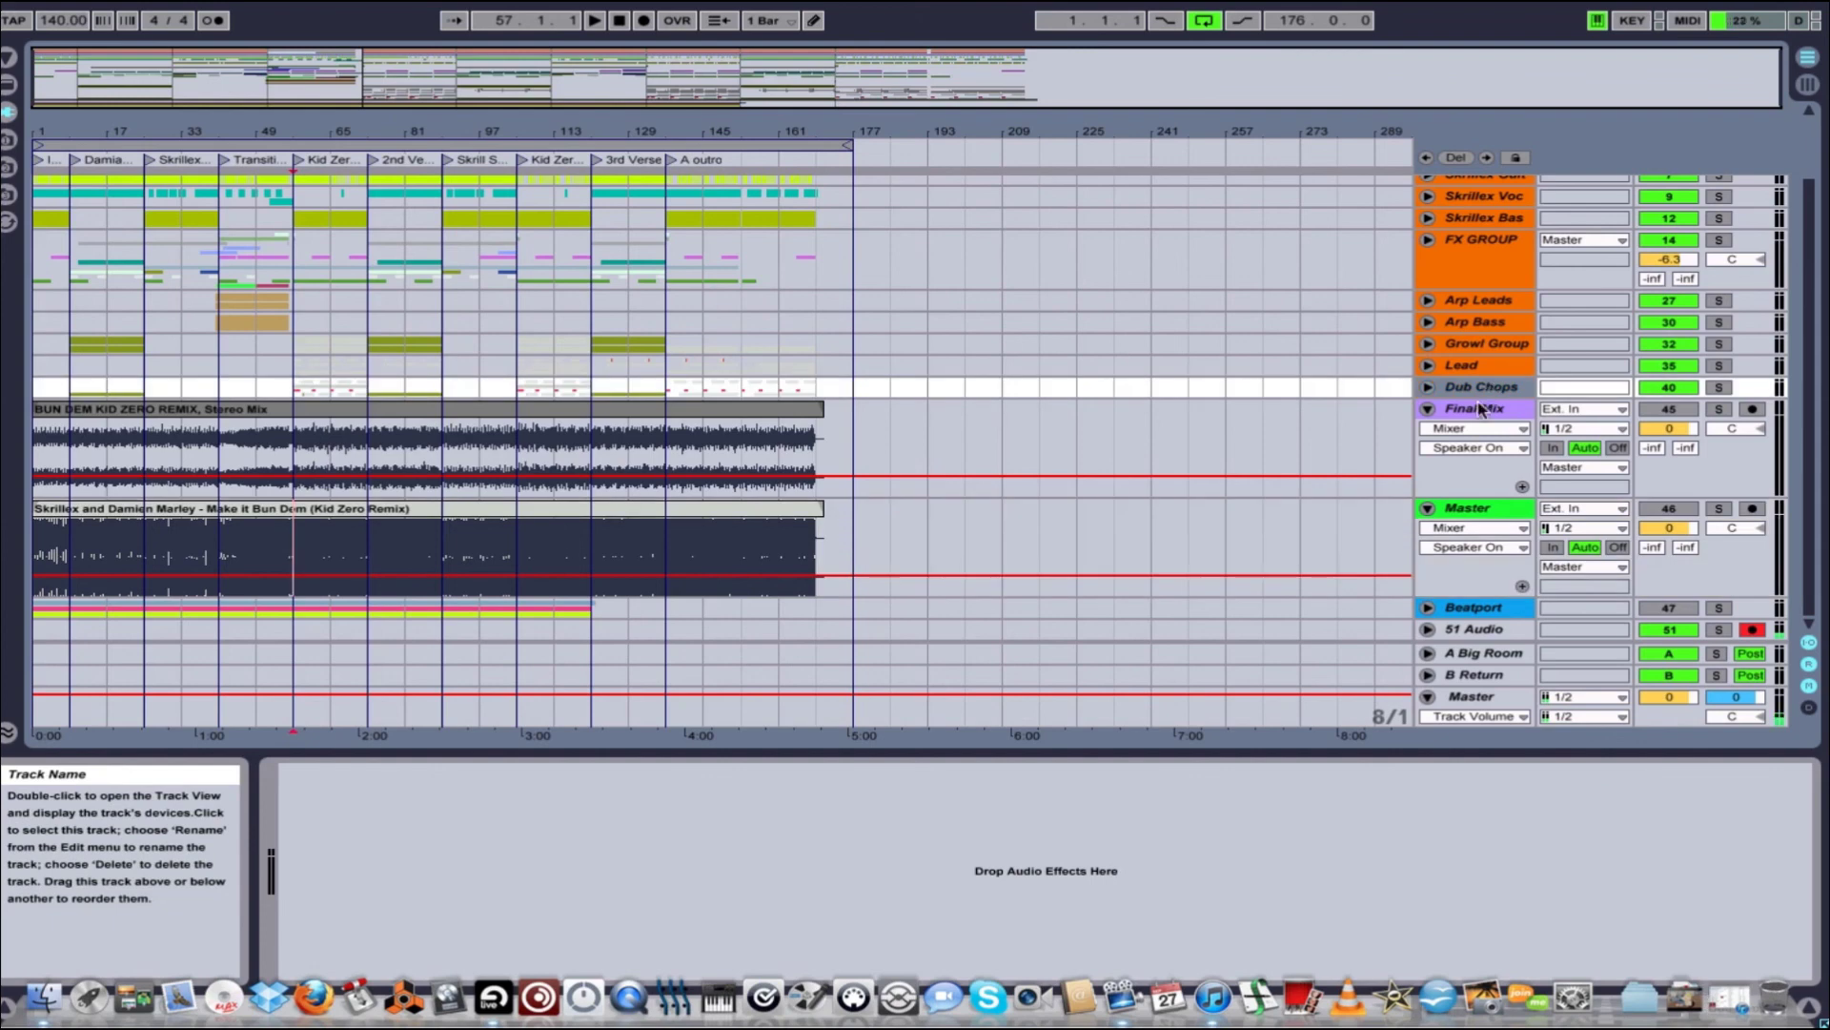
scroll(1084, 368, up, 3)
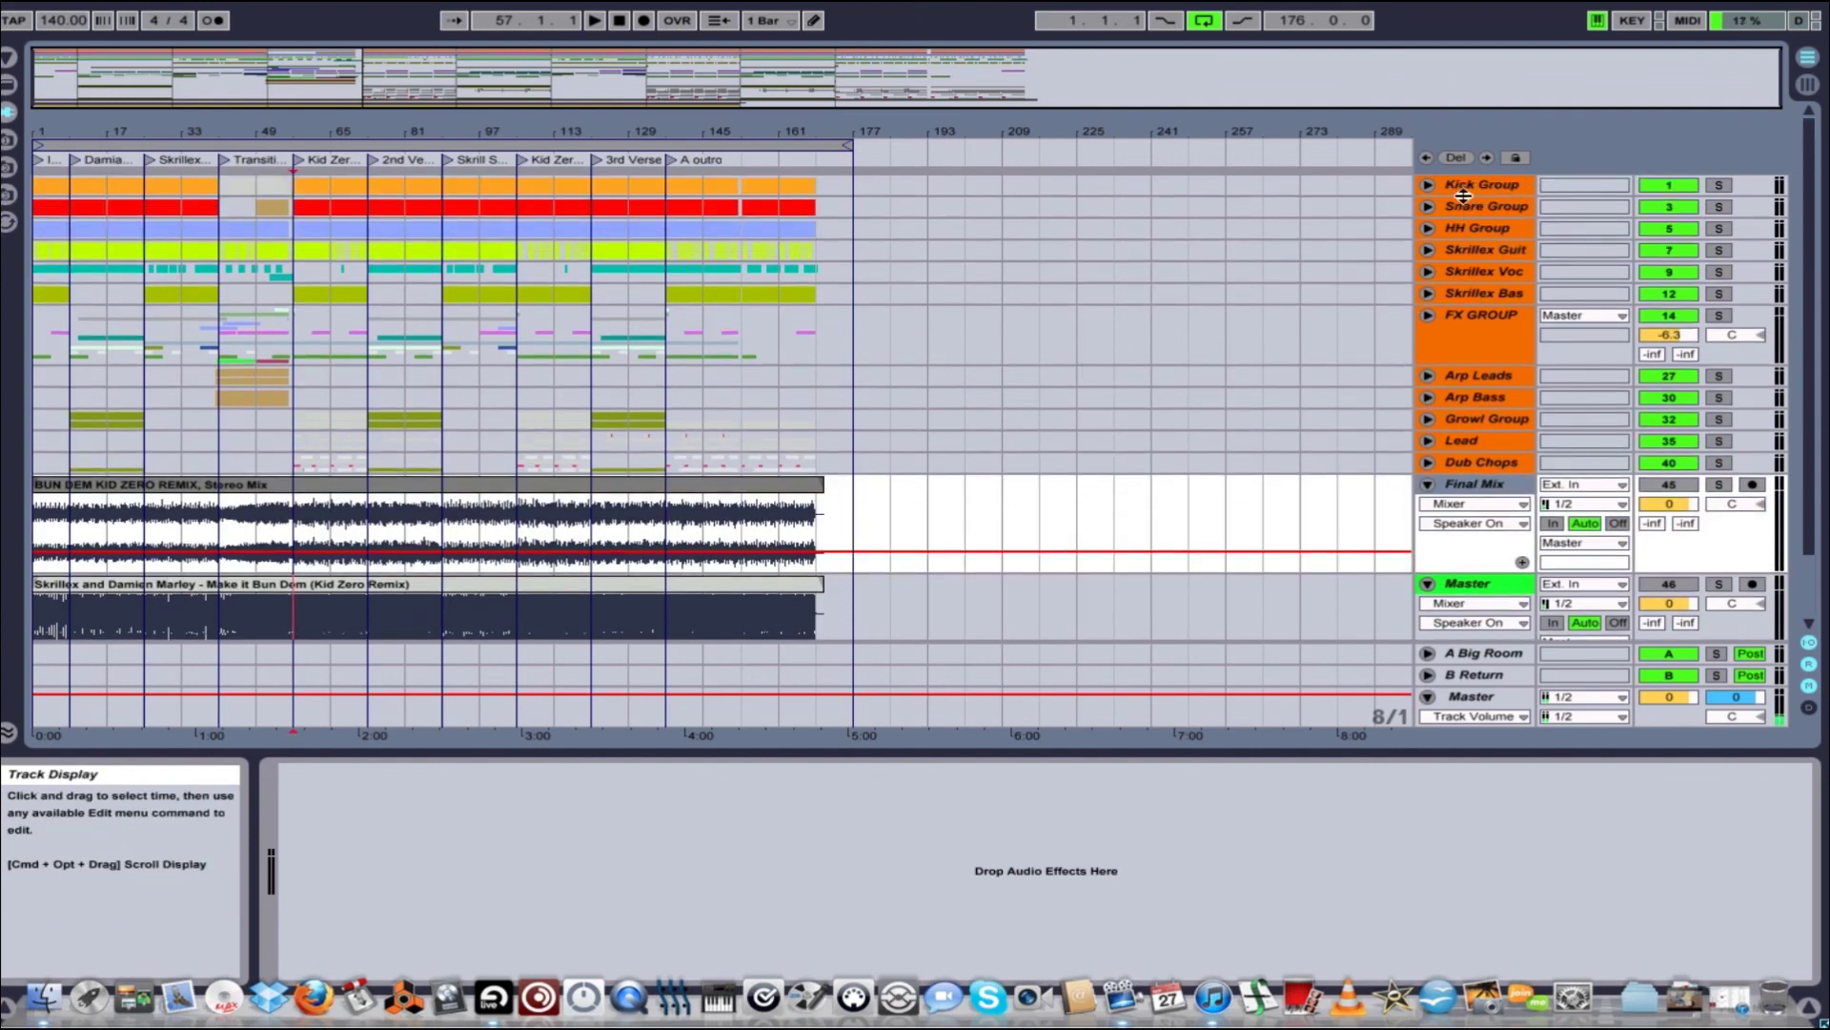
click(1498, 465)
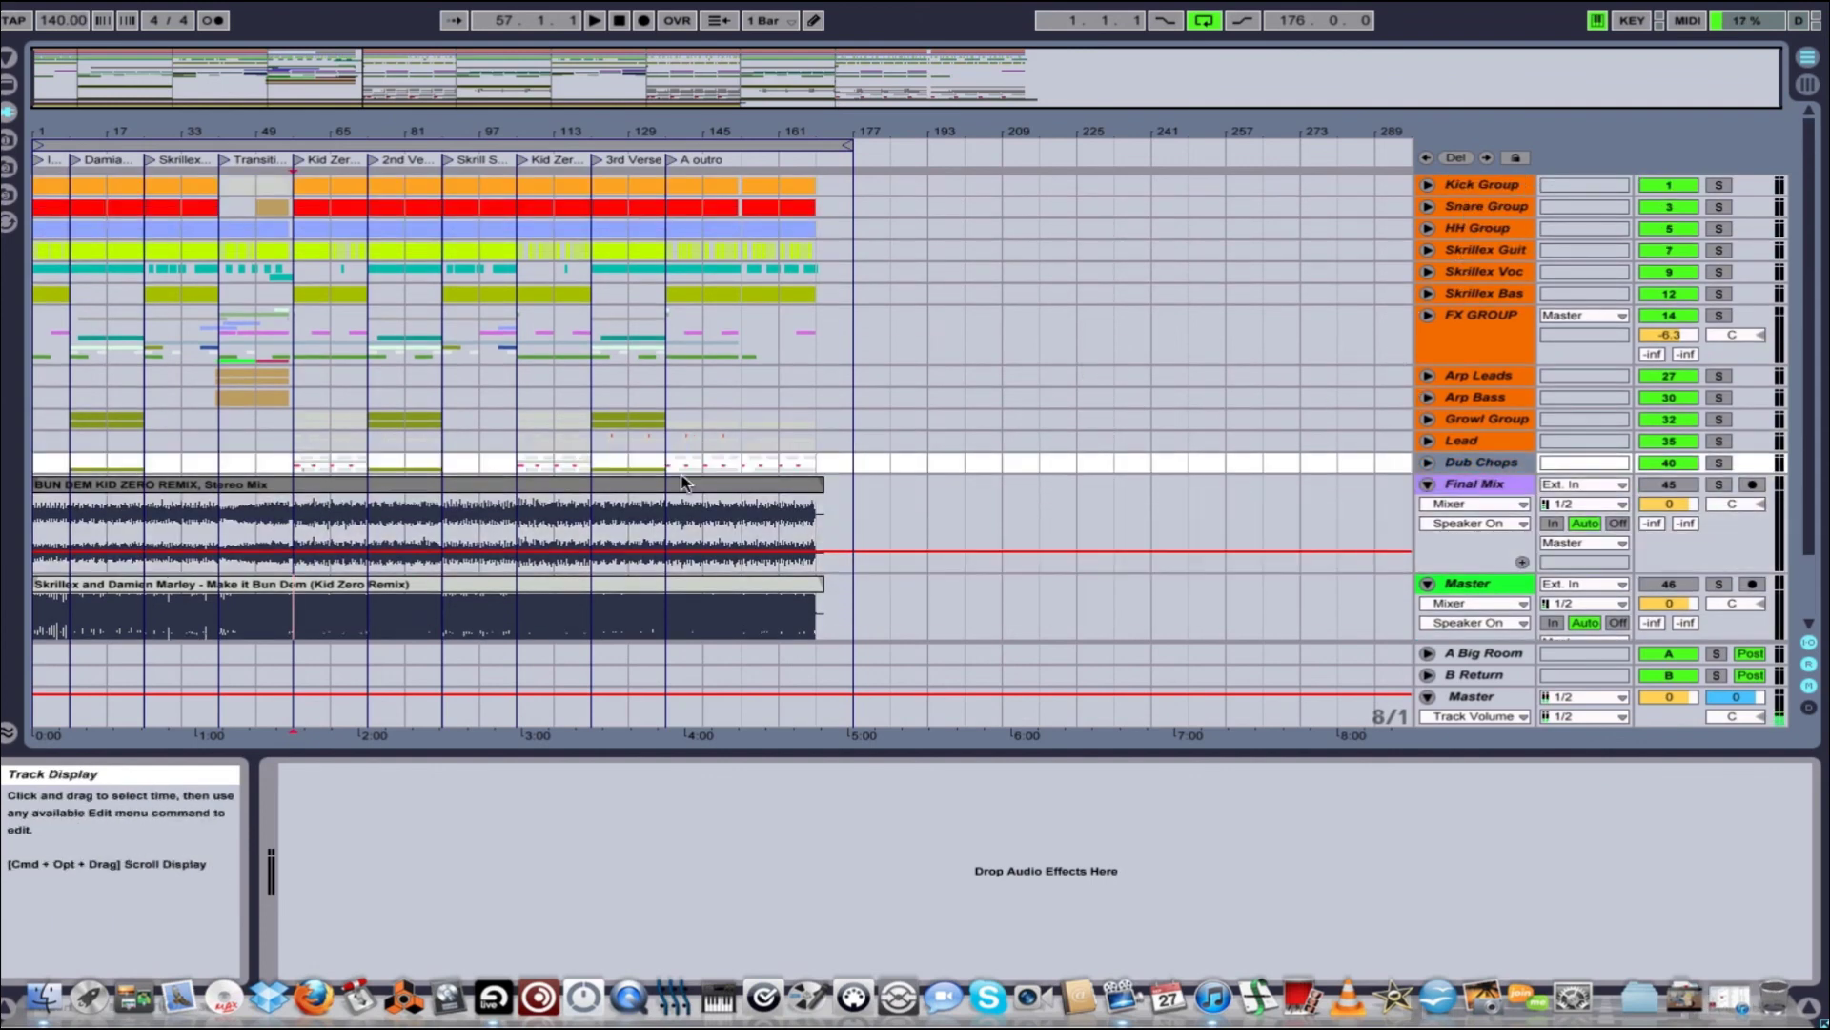
click(1487, 591)
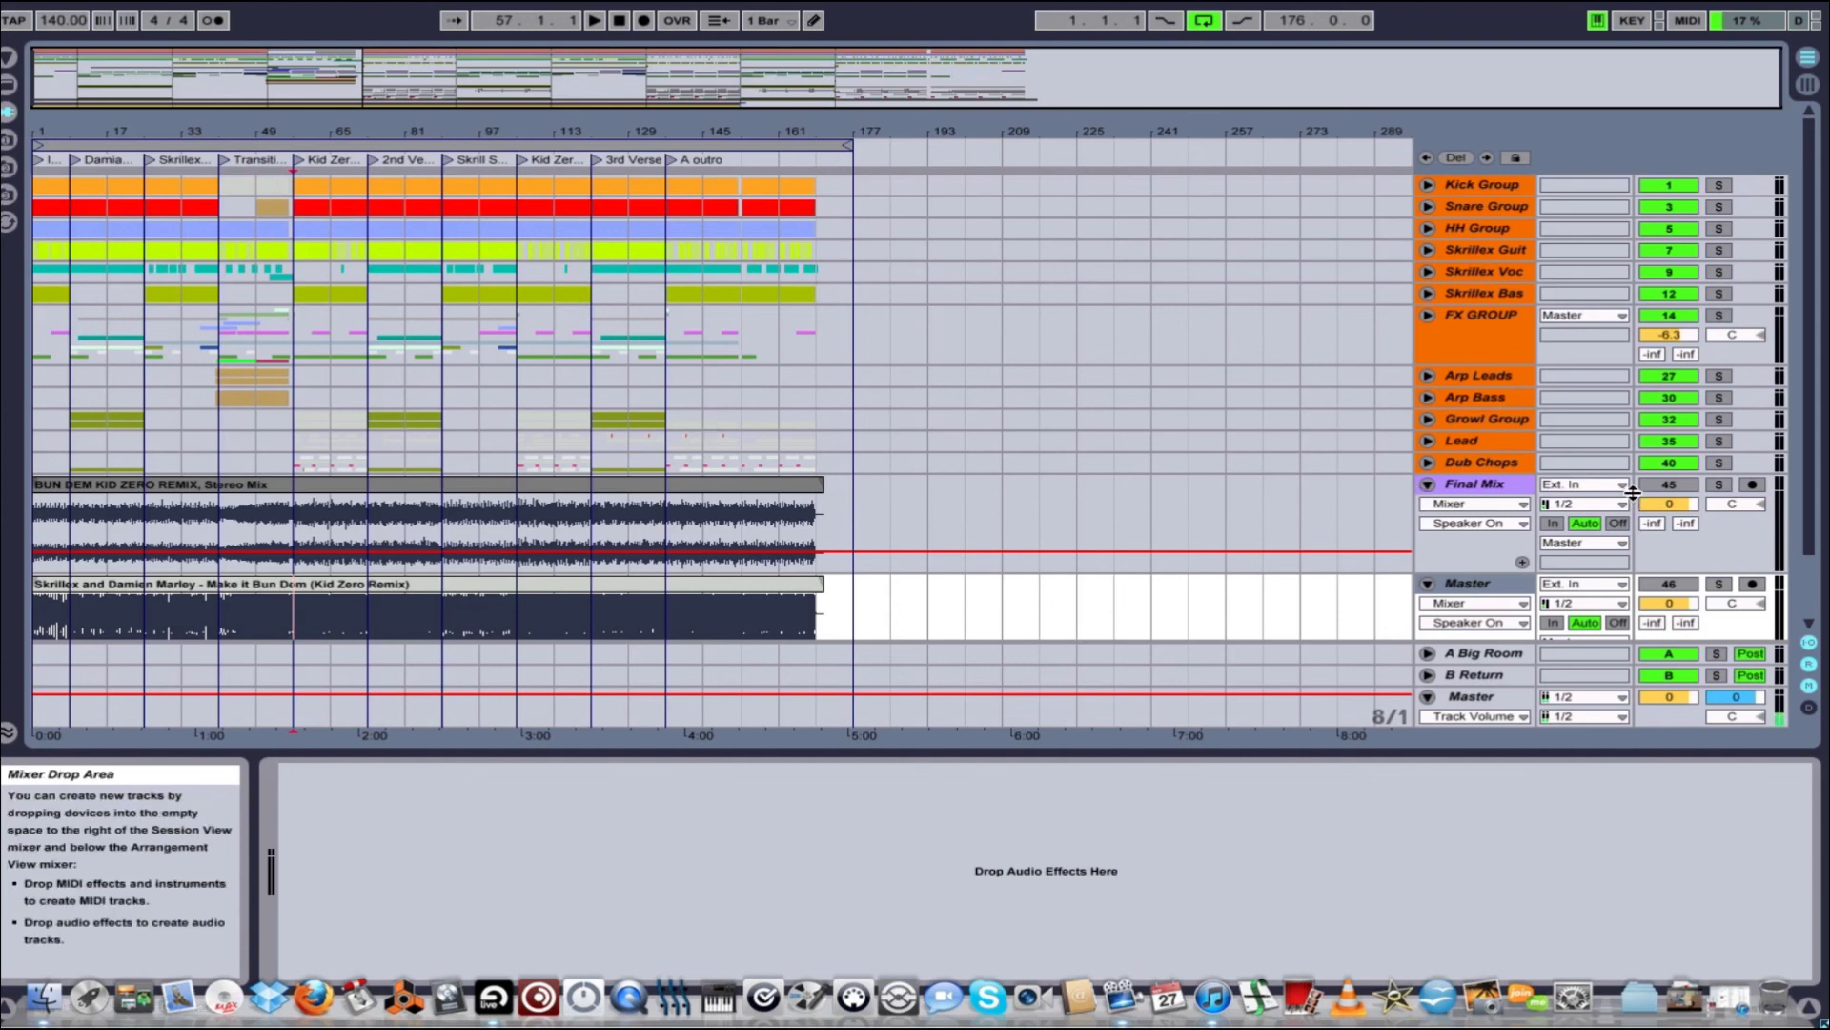
click(1496, 491)
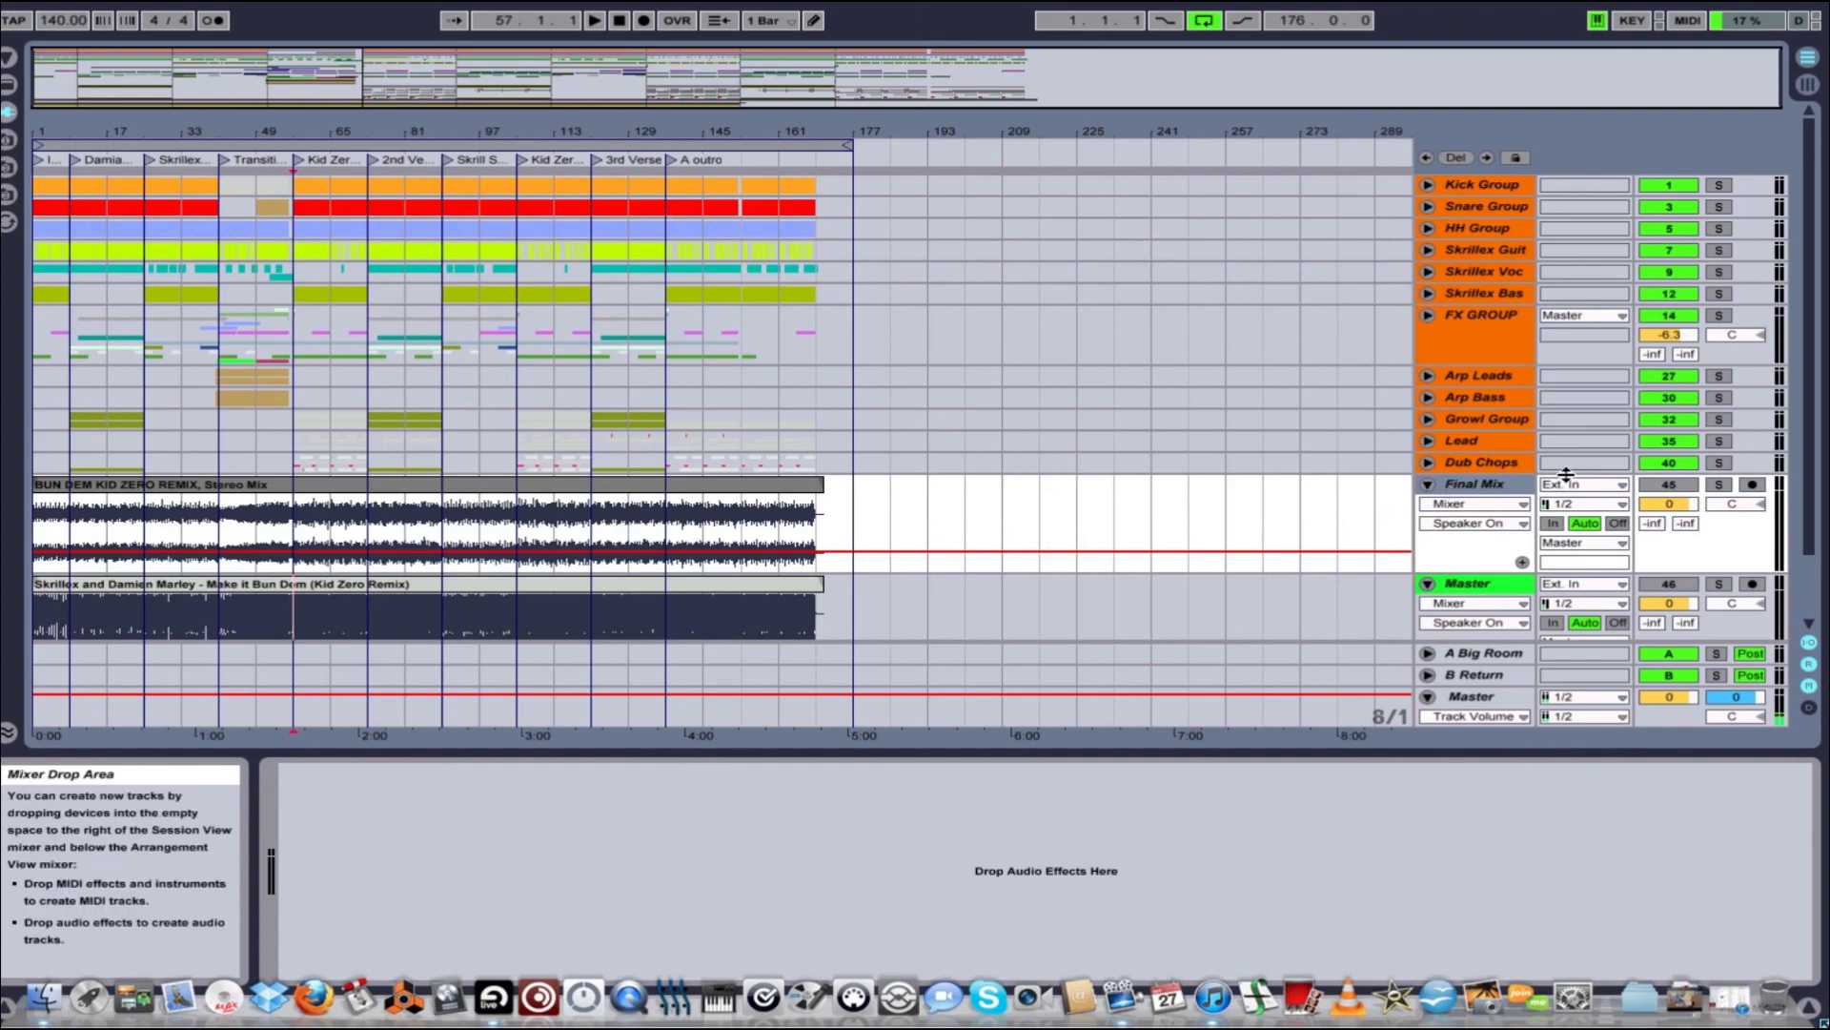
click(1467, 583)
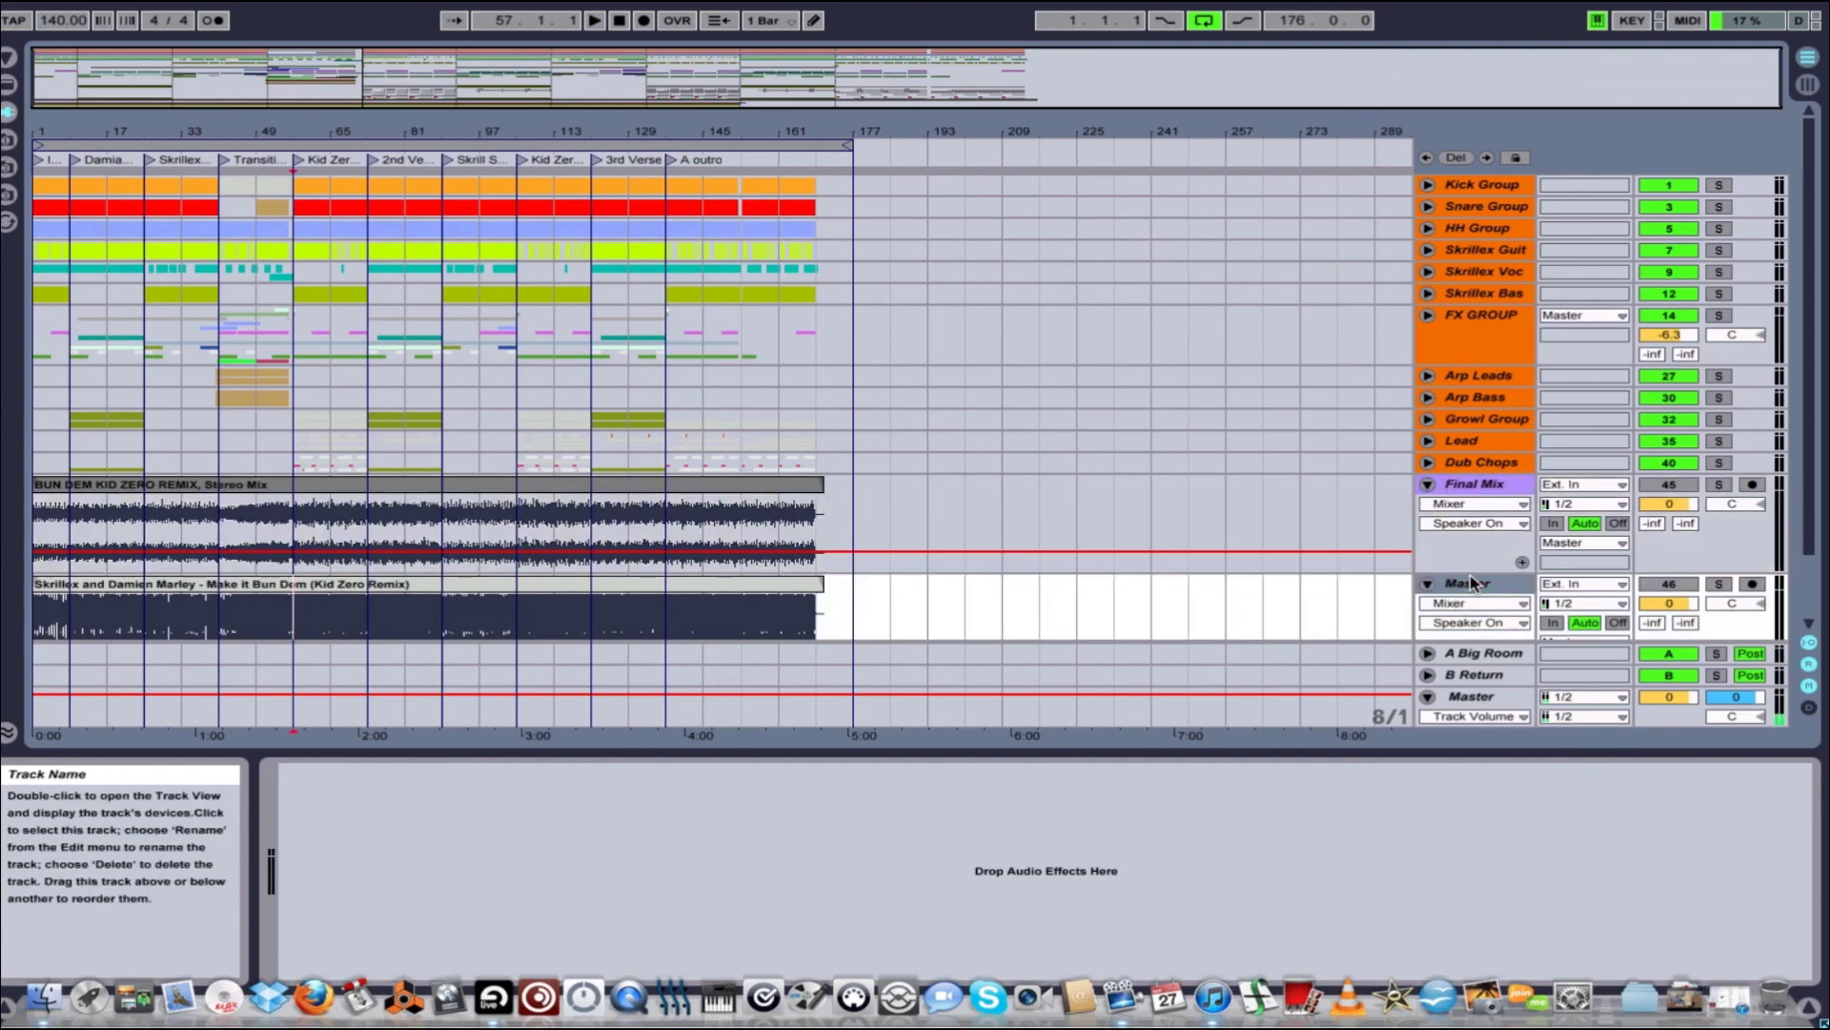
click(1468, 488)
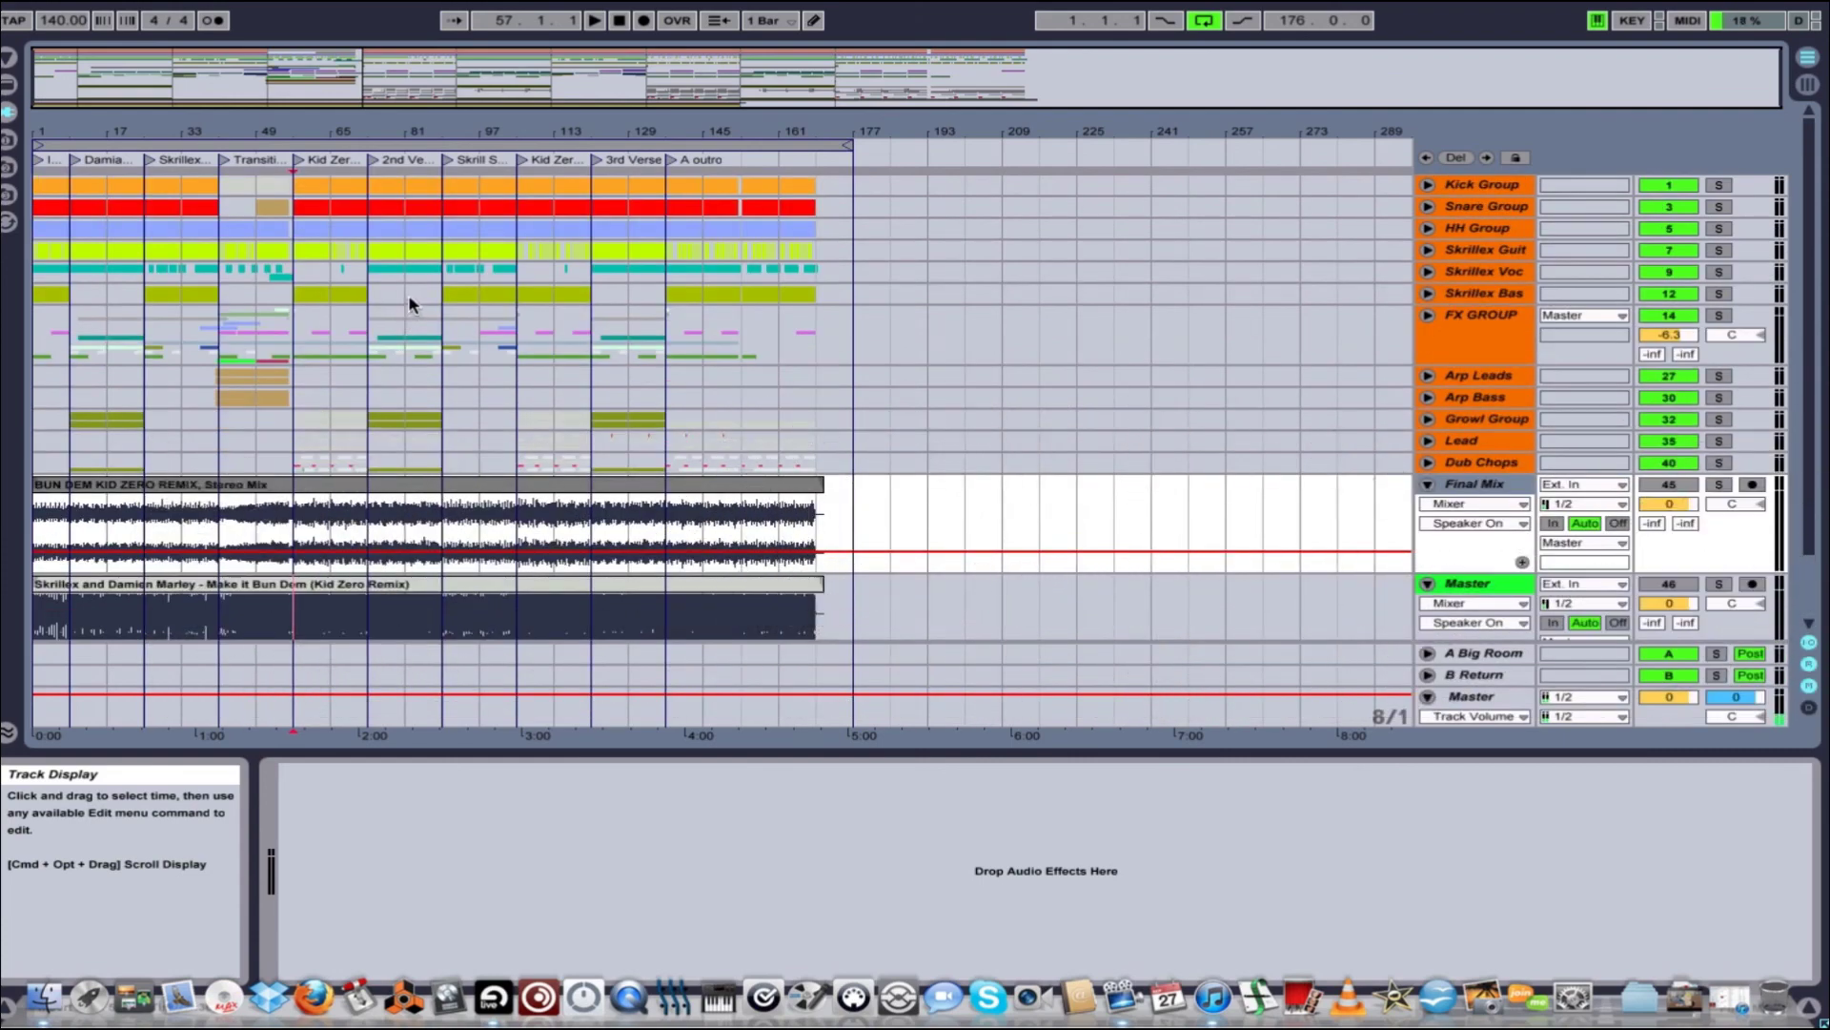
Step: Place the insert marker at bar 81 in the Skrillex Bas track
click(408, 294)
click(408, 294)
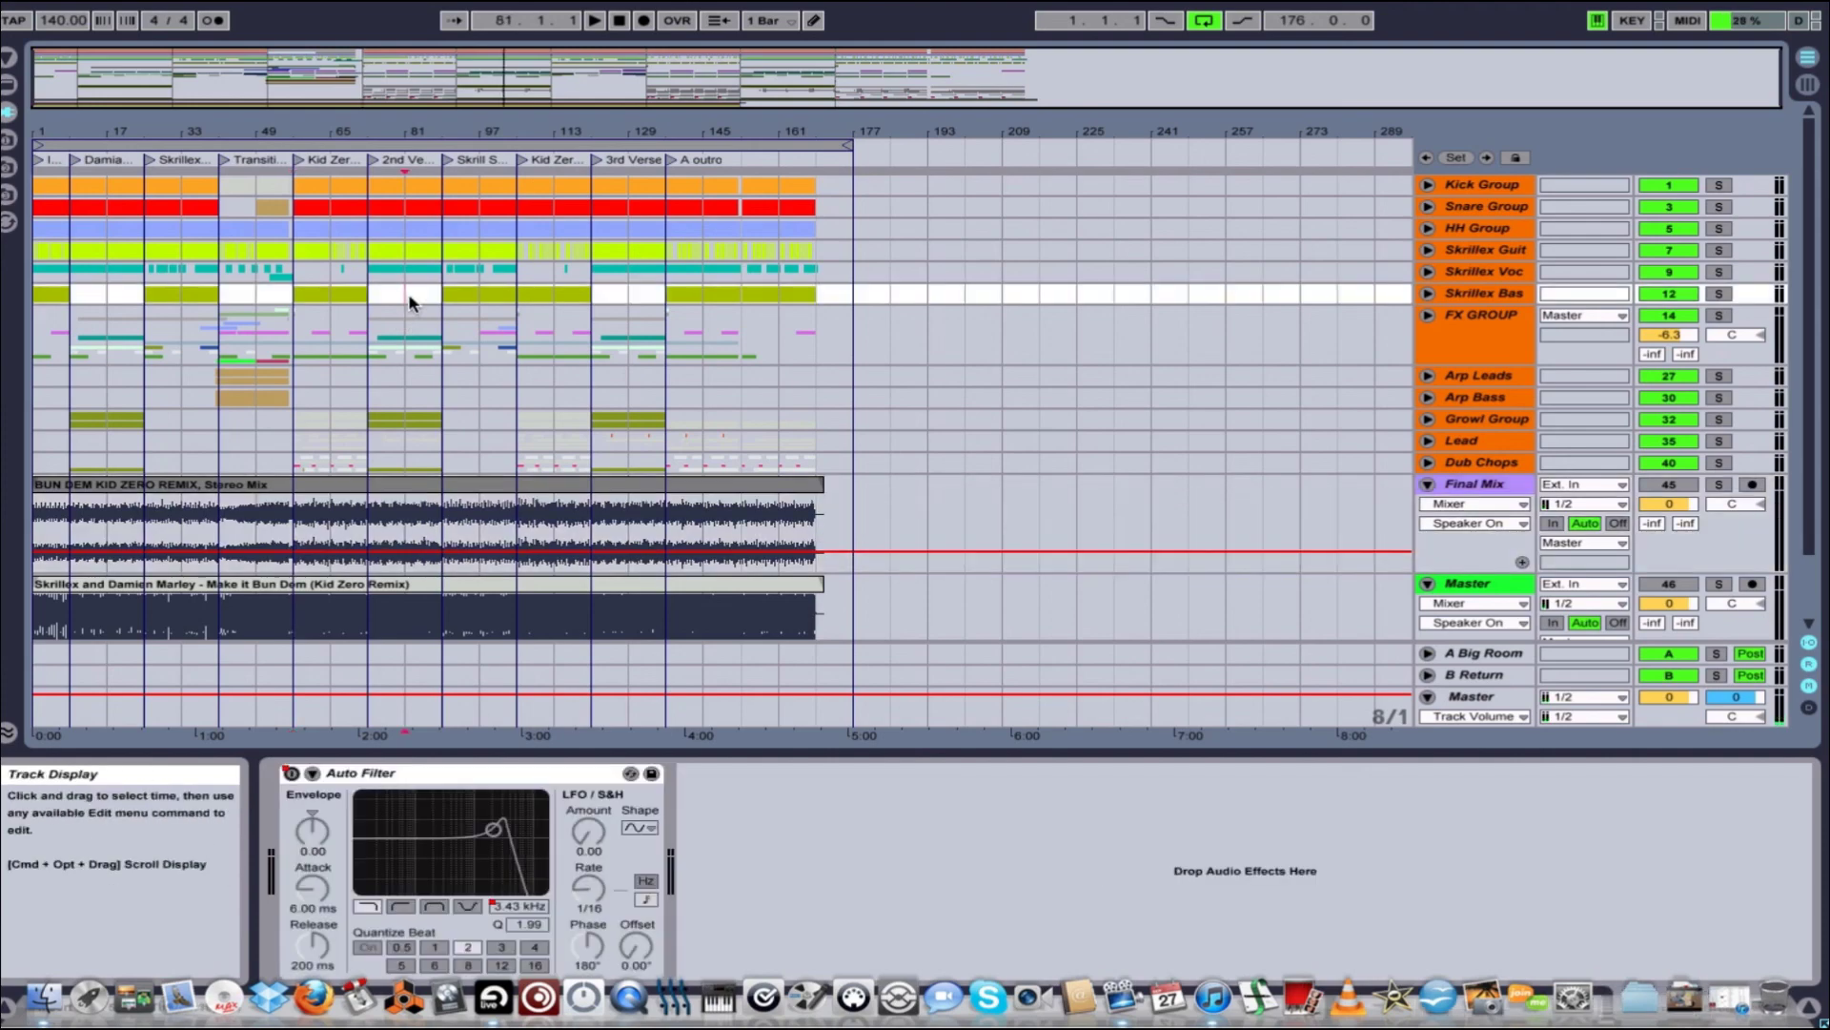